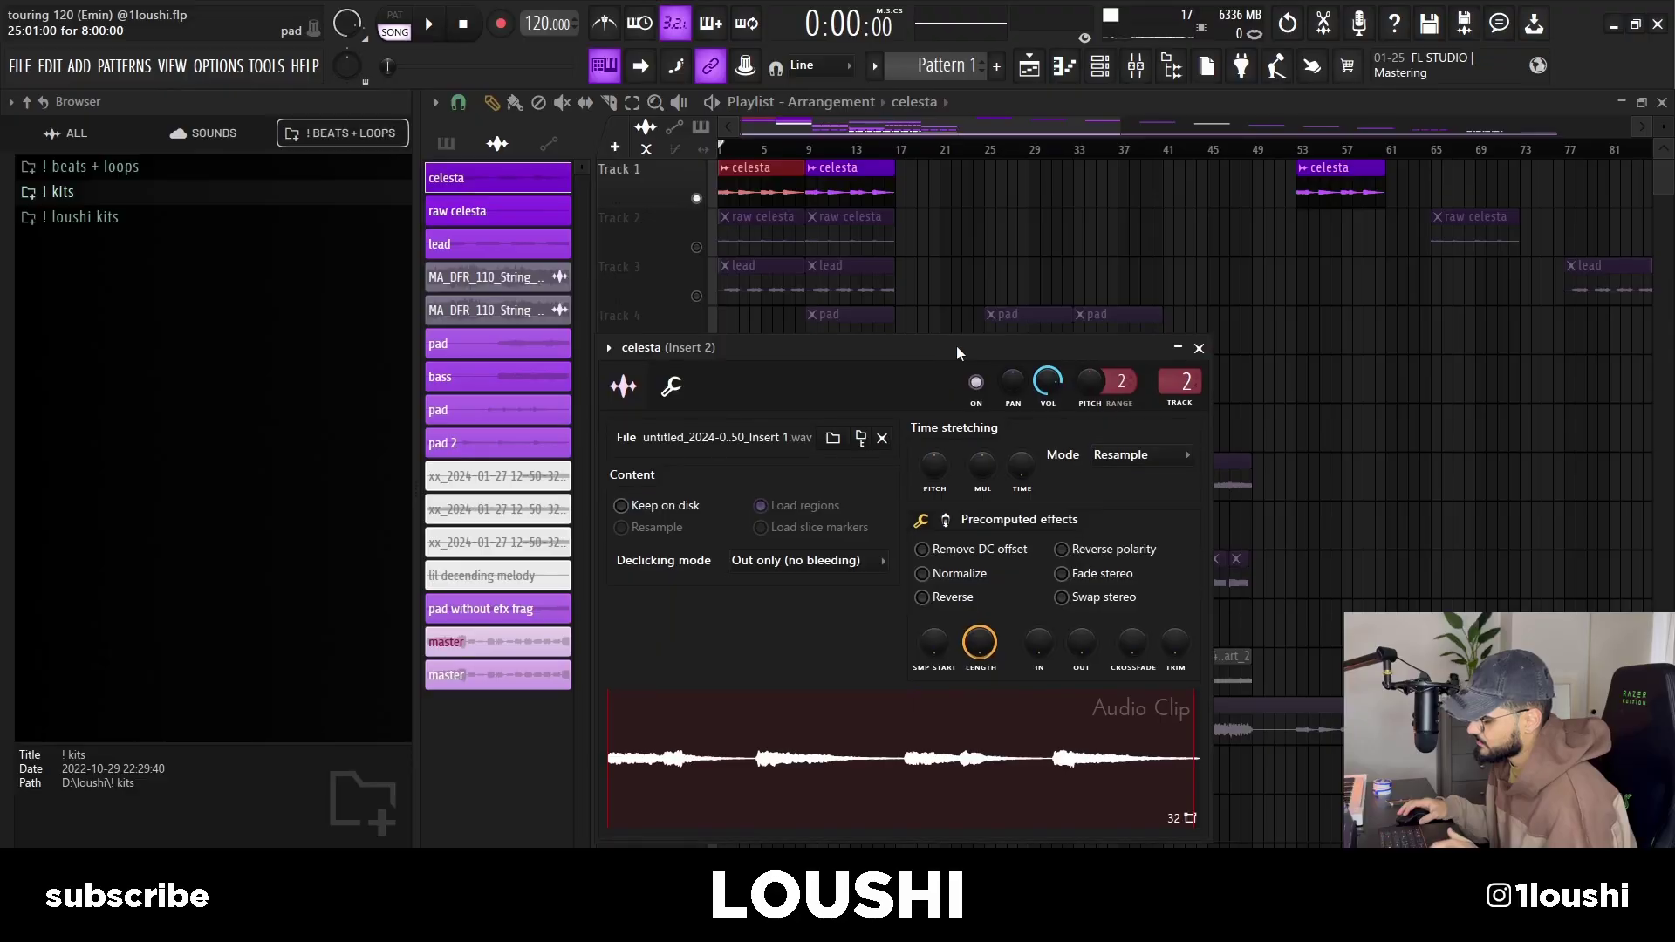
Step: Review the celesta audio clip and open the Keyscape channel's chord notes in the piano roll
{"action": "left_click_drag", "start_coordinate": [956, 345], "coordinate": [970, 171]}
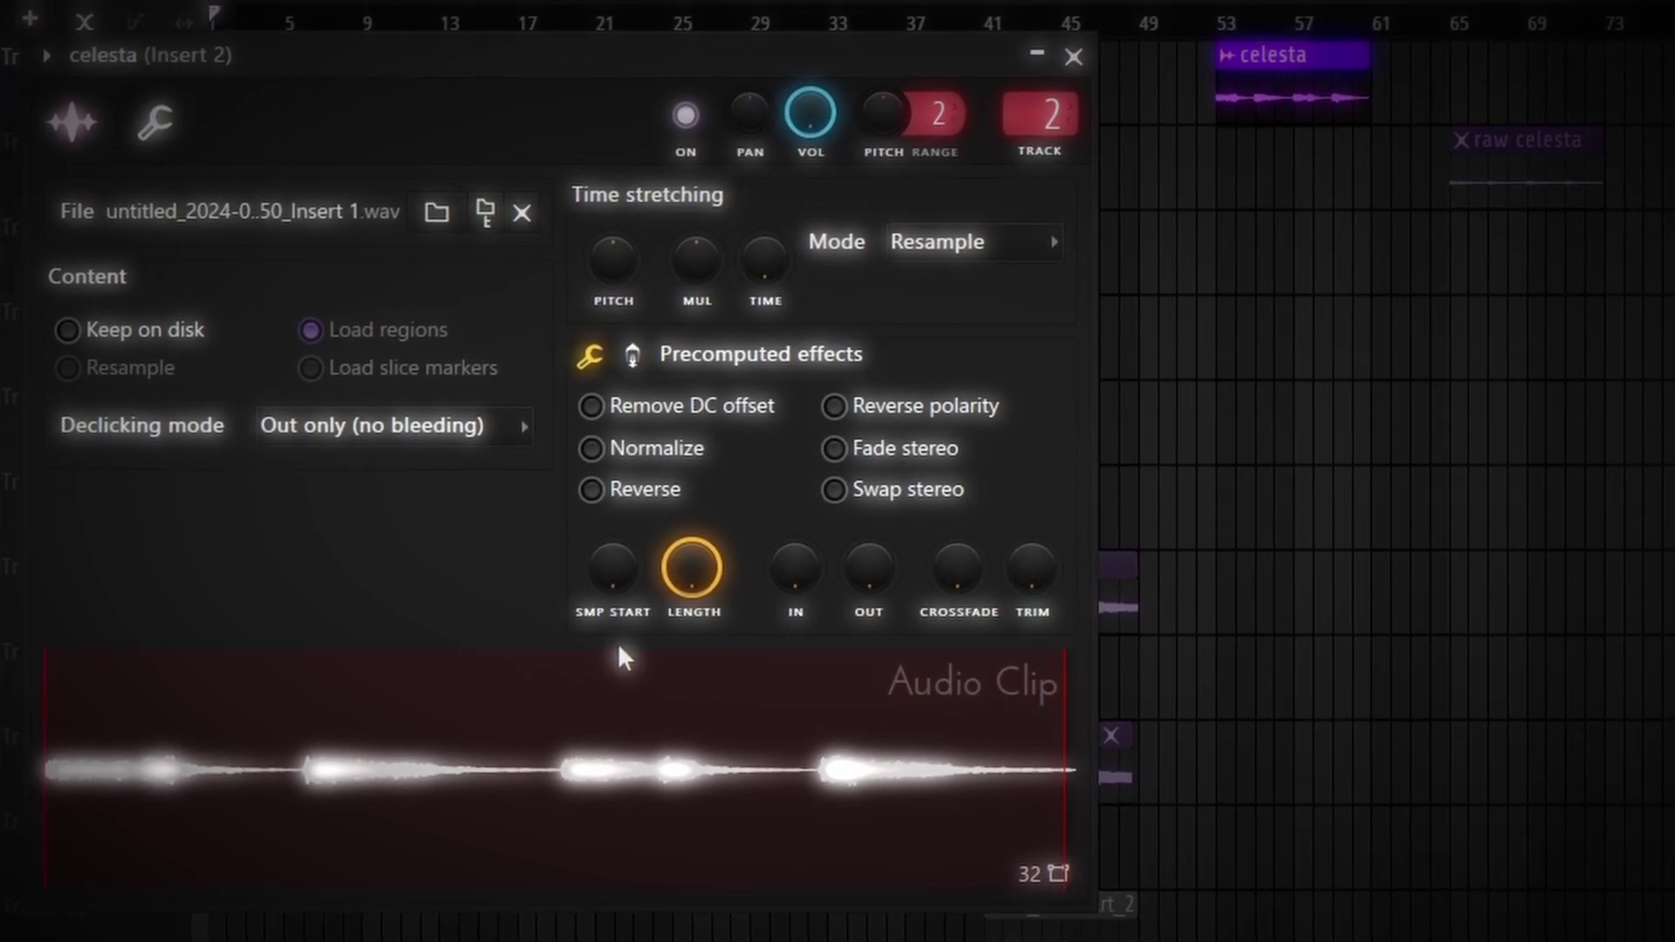
{"action": "right_click", "coordinate": [1233, 394]}
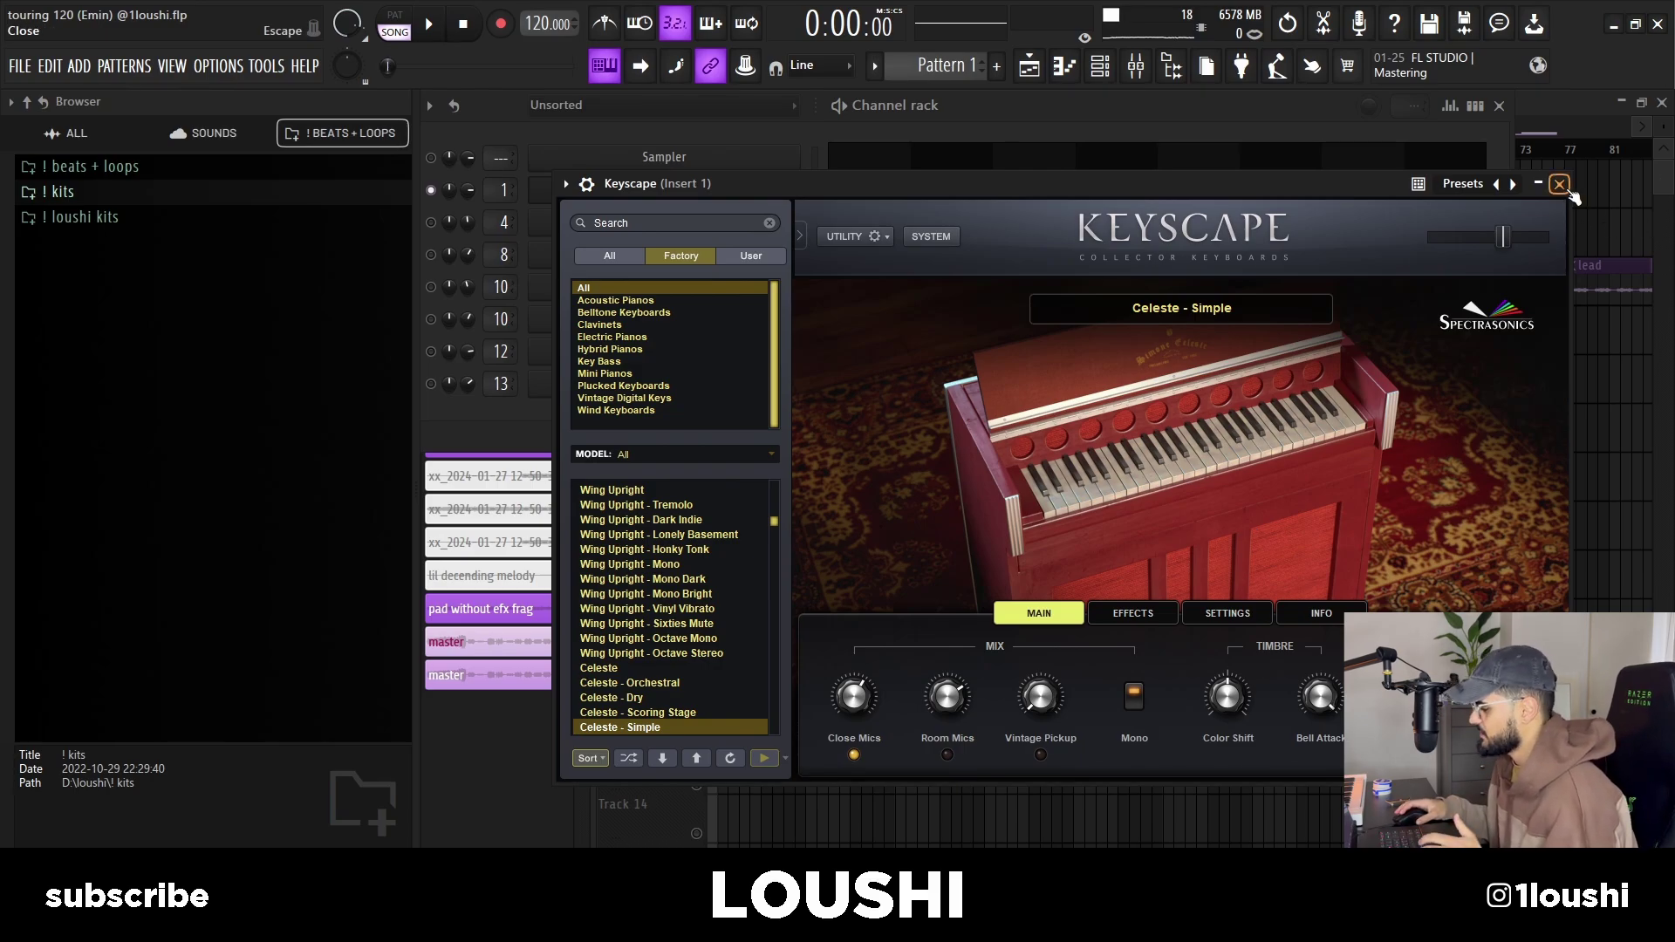
{"action": "key", "text": "F7"}
{"action": "scroll", "coordinate": [833, 205], "scroll_direction": "up", "scroll_amount": 2}
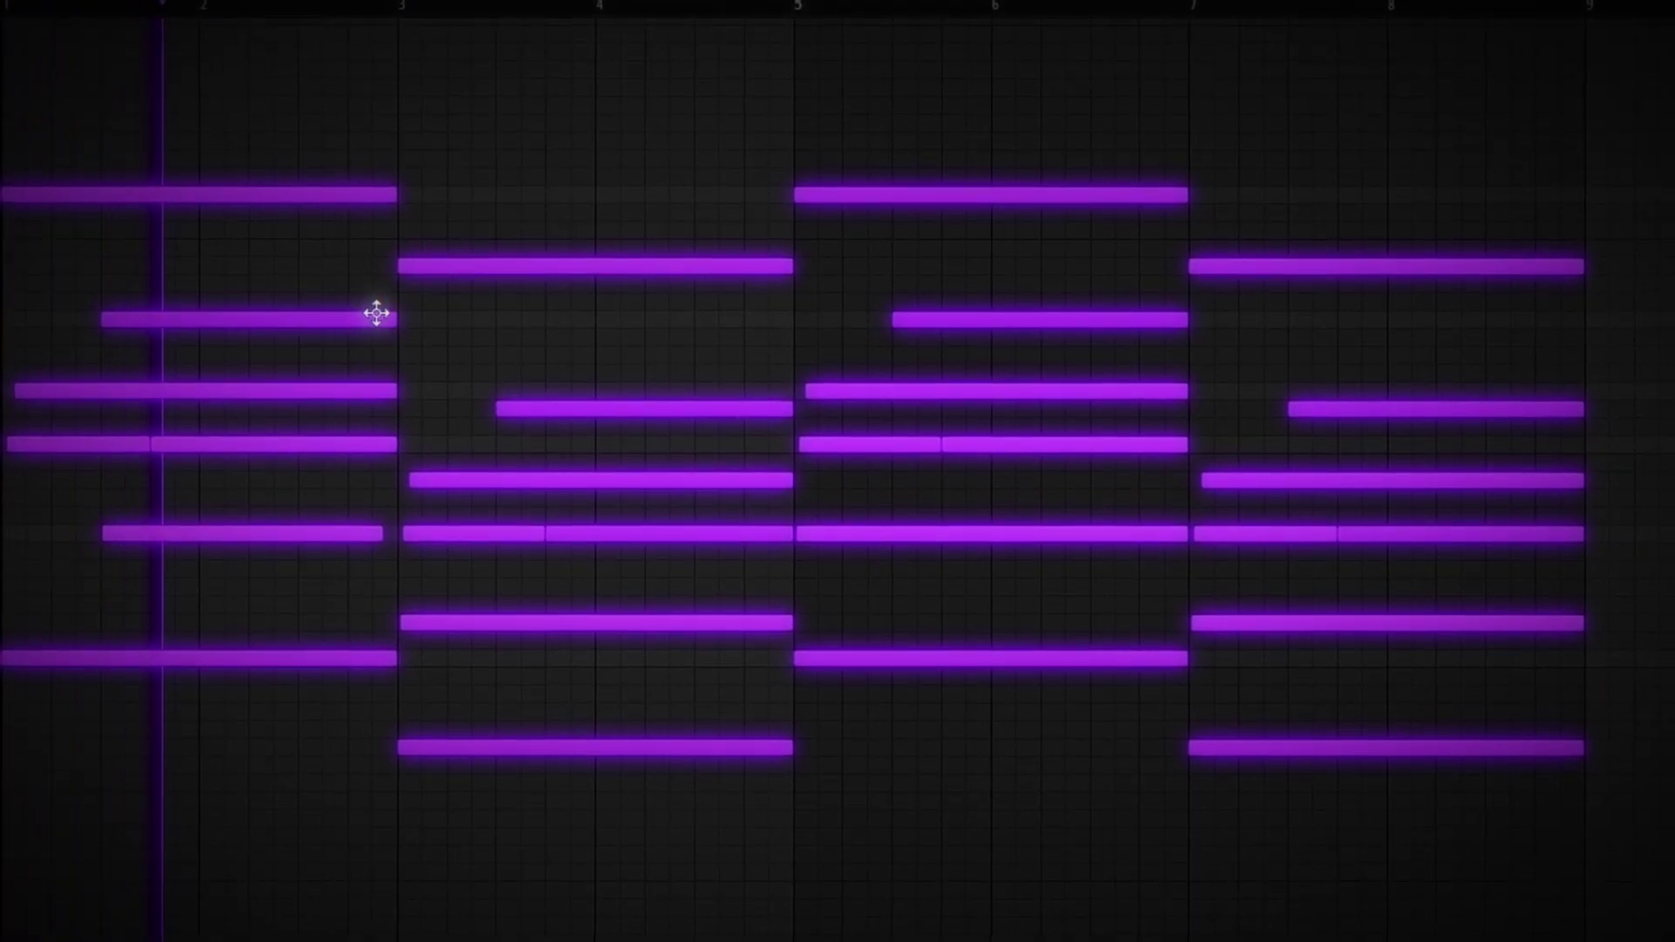
{"action": "scroll", "coordinate": [418, 312], "scroll_direction": "down", "scroll_amount": 4}
{"action": "scroll", "coordinate": [166, 606], "scroll_direction": "up", "scroll_amount": 4}
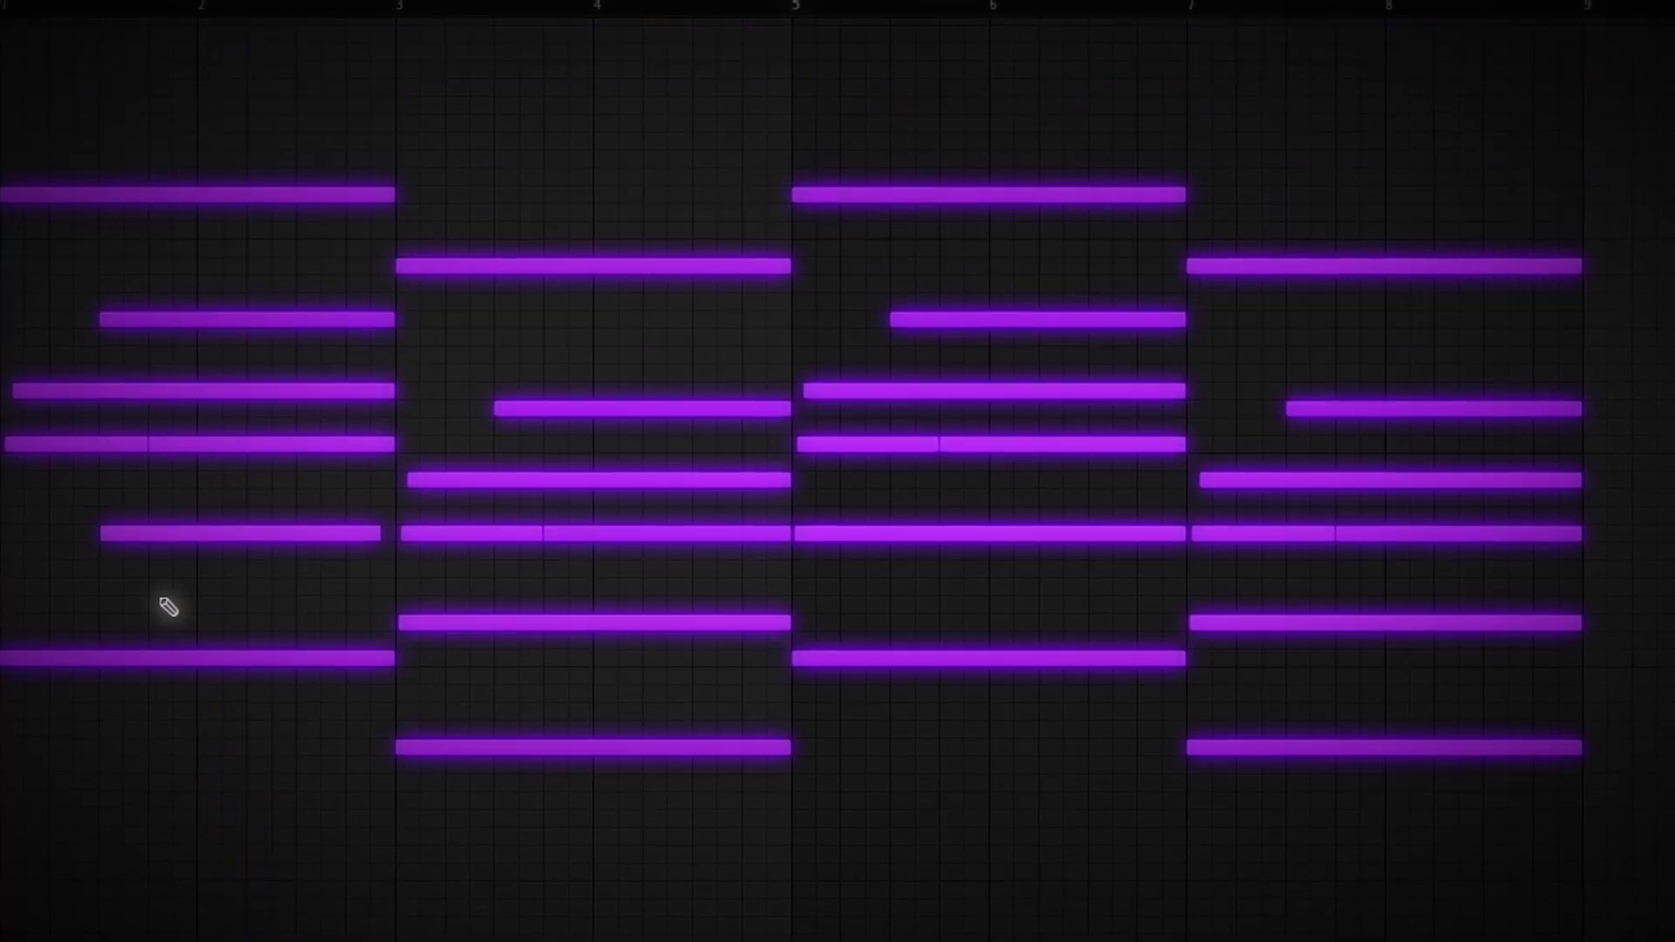
{"action": "scroll", "coordinate": [220, 768], "scroll_direction": "down", "scroll_amount": 1}
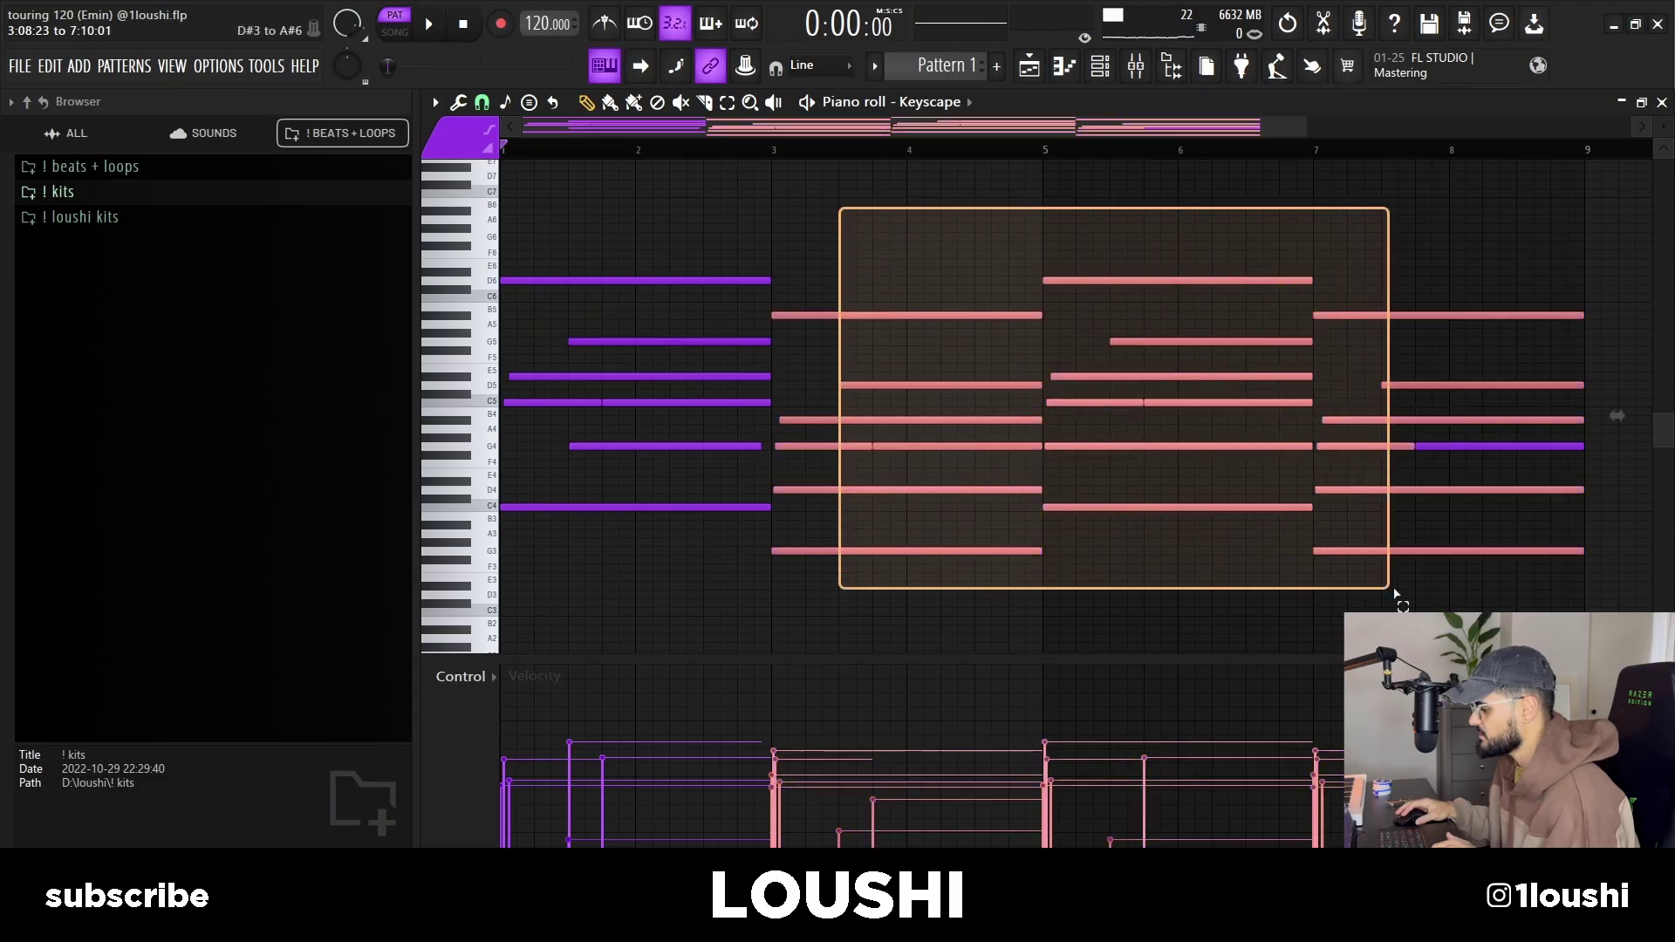
Step: Delete the notes from bar 3 onward and reduce the first chord to two-bar C5, D#5 and G5 notes
{"action": "left_click_drag", "start_coordinate": [1390, 587], "coordinate": [1471, 615]}
{"action": "key", "text": "Delete"}
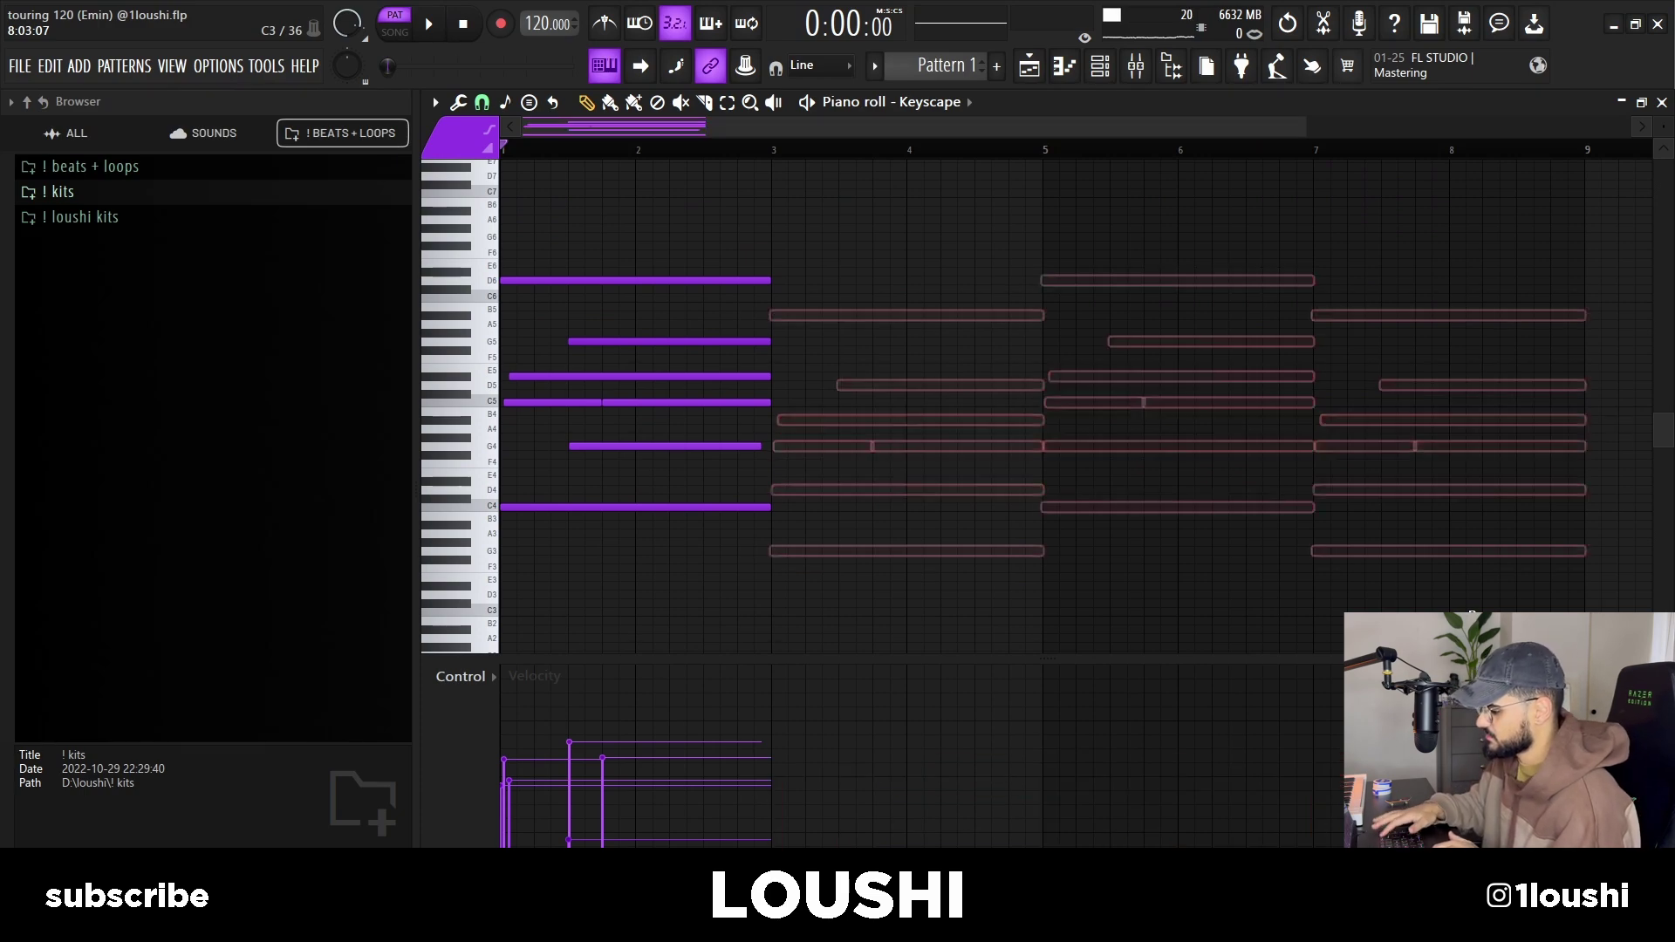
{"action": "scroll", "coordinate": [530, 474], "scroll_direction": "up", "scroll_amount": 3}
{"action": "scroll", "coordinate": [571, 429], "scroll_direction": "down", "scroll_amount": 1}
{"action": "left_click_drag", "start_coordinate": [774, 396], "coordinate": [558, 261]}
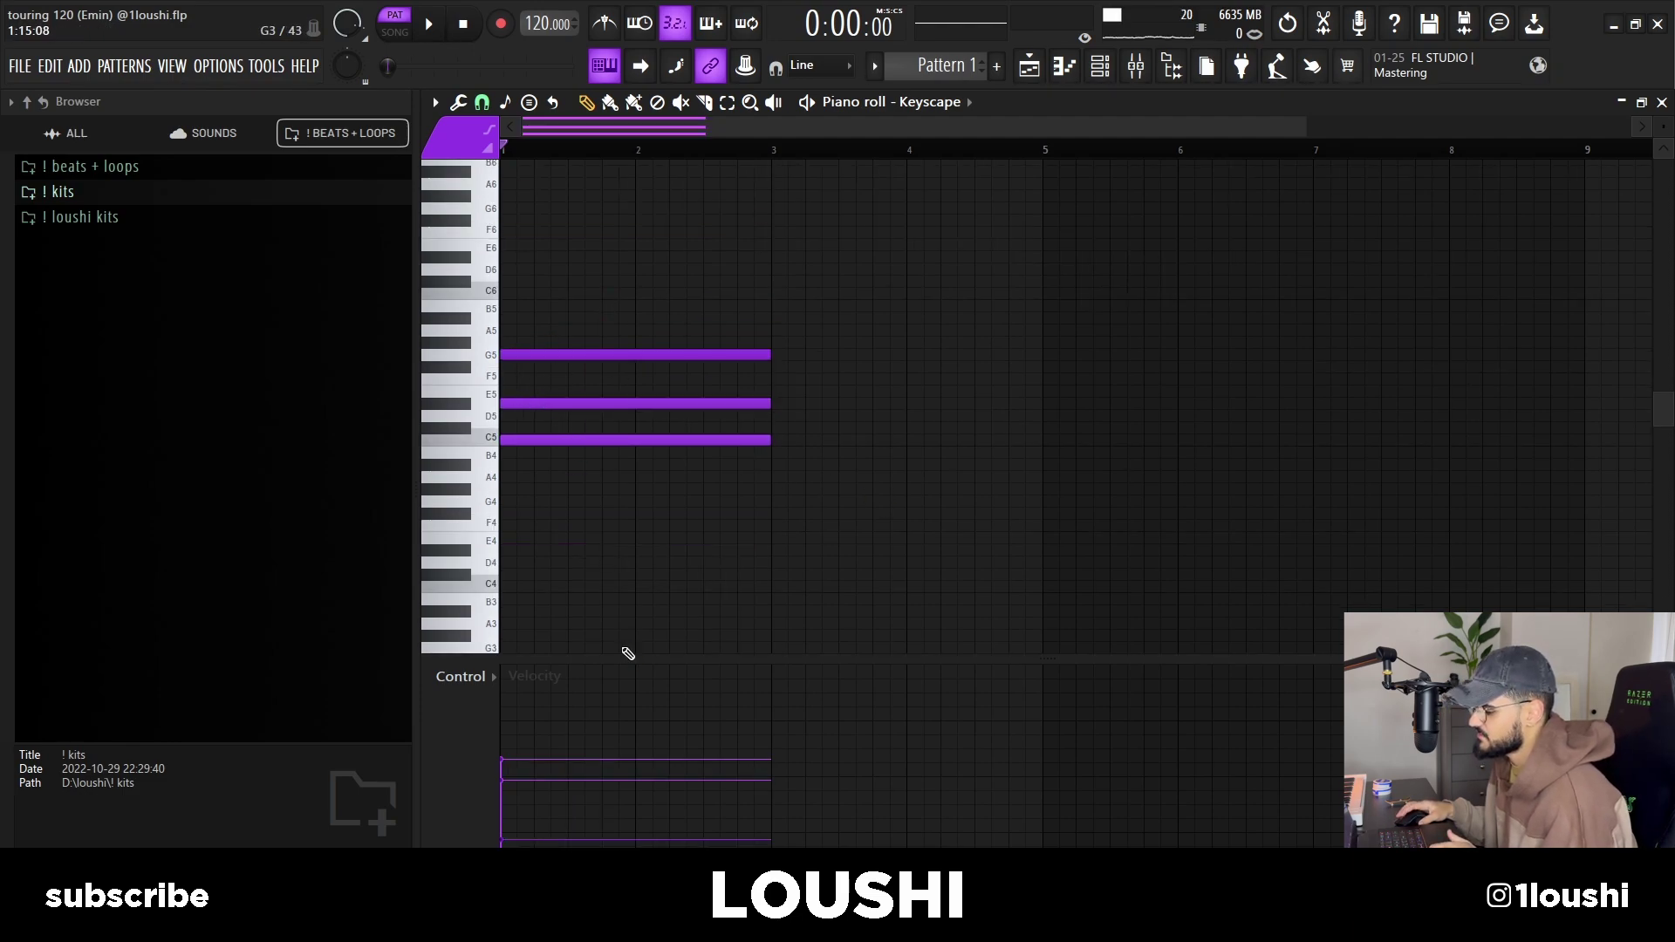
Step: Add a two-bar D6 note above the chord and double its C5 and G5 notes an octave lower
{"action": "scroll", "coordinate": [599, 511], "scroll_direction": "up", "scroll_amount": 3}
{"action": "mouse_move", "coordinate": [516, 391]}
{"action": "left_mouse_down"}
{"action": "mouse_move", "coordinate": [460, 384]}
{"action": "mouse_move", "coordinate": [488, 341]}
{"action": "left_mouse_up"}
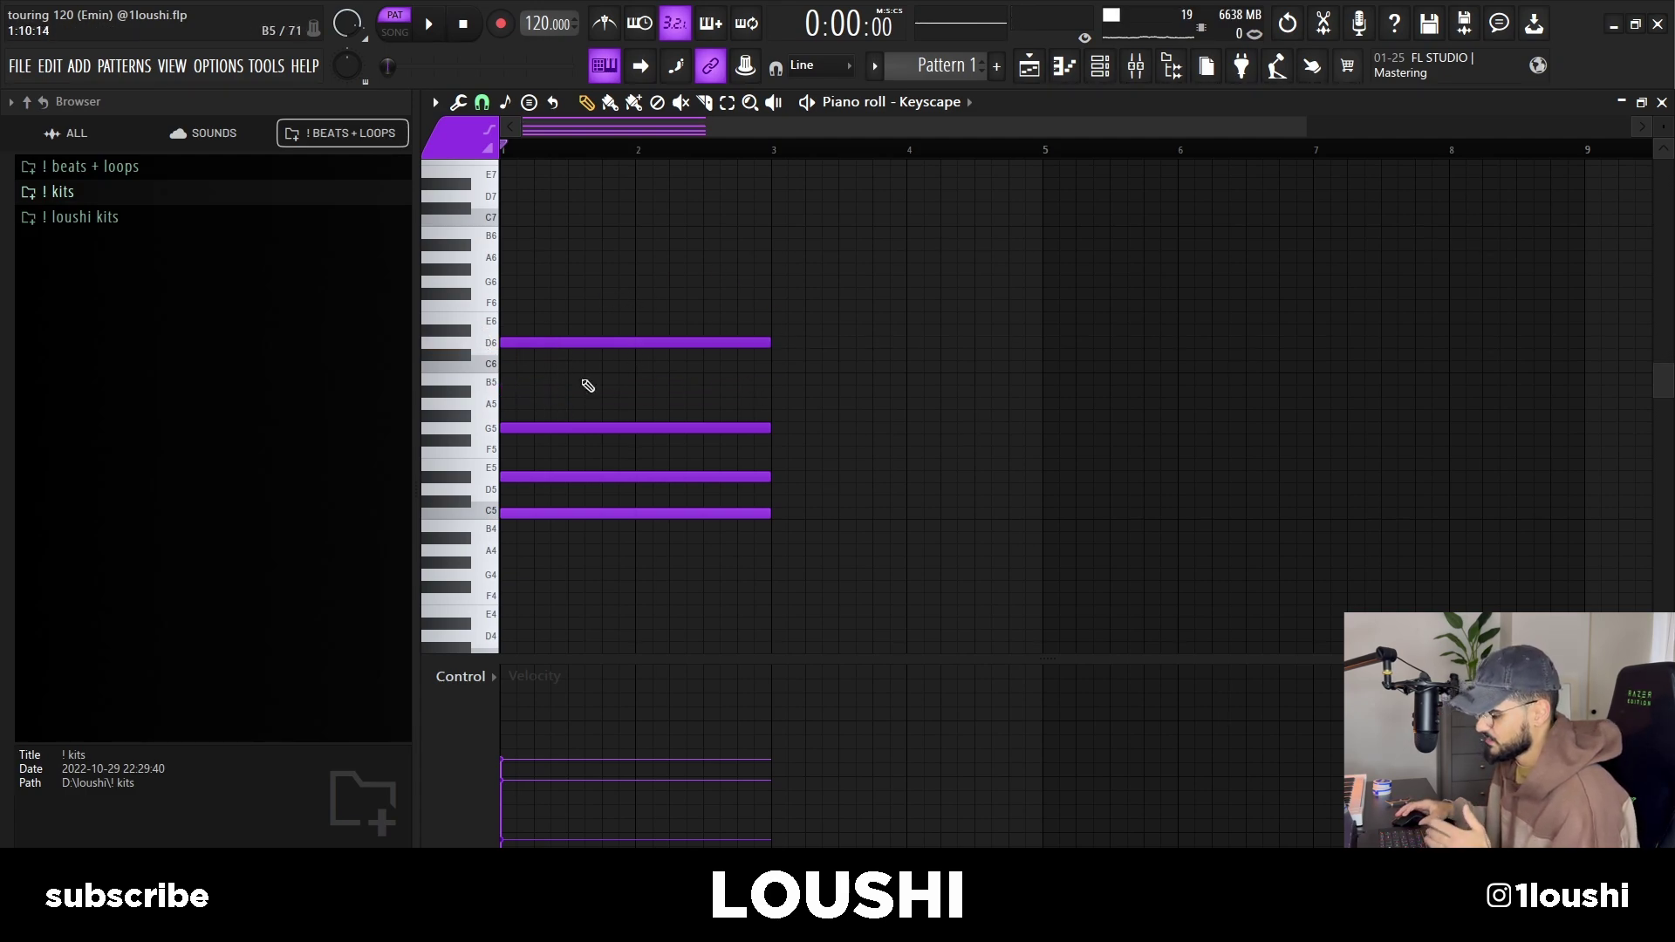
{"action": "scroll", "coordinate": [689, 501], "scroll_direction": "down", "scroll_amount": 2}
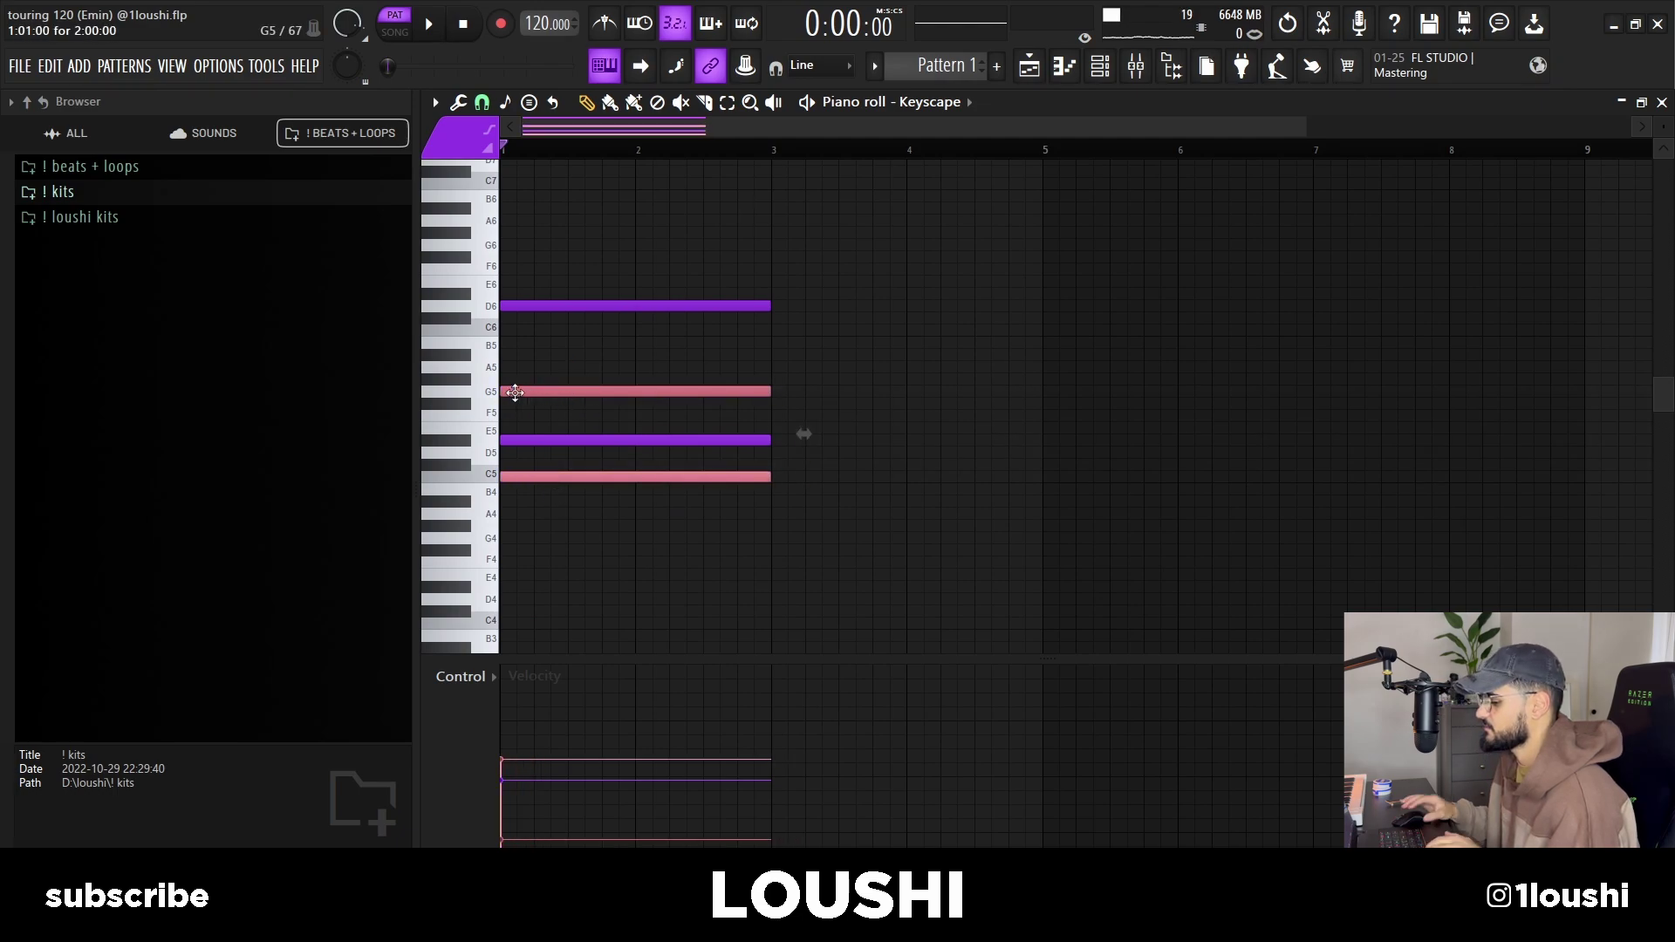
{"action": "key", "text": "ctrl+Down"}
{"action": "scroll", "coordinate": [951, 541], "scroll_direction": "up", "scroll_amount": 1}
{"action": "scroll", "coordinate": [925, 471], "scroll_direction": "down", "scroll_amount": 3}
{"action": "key", "text": "ctrl+d"}
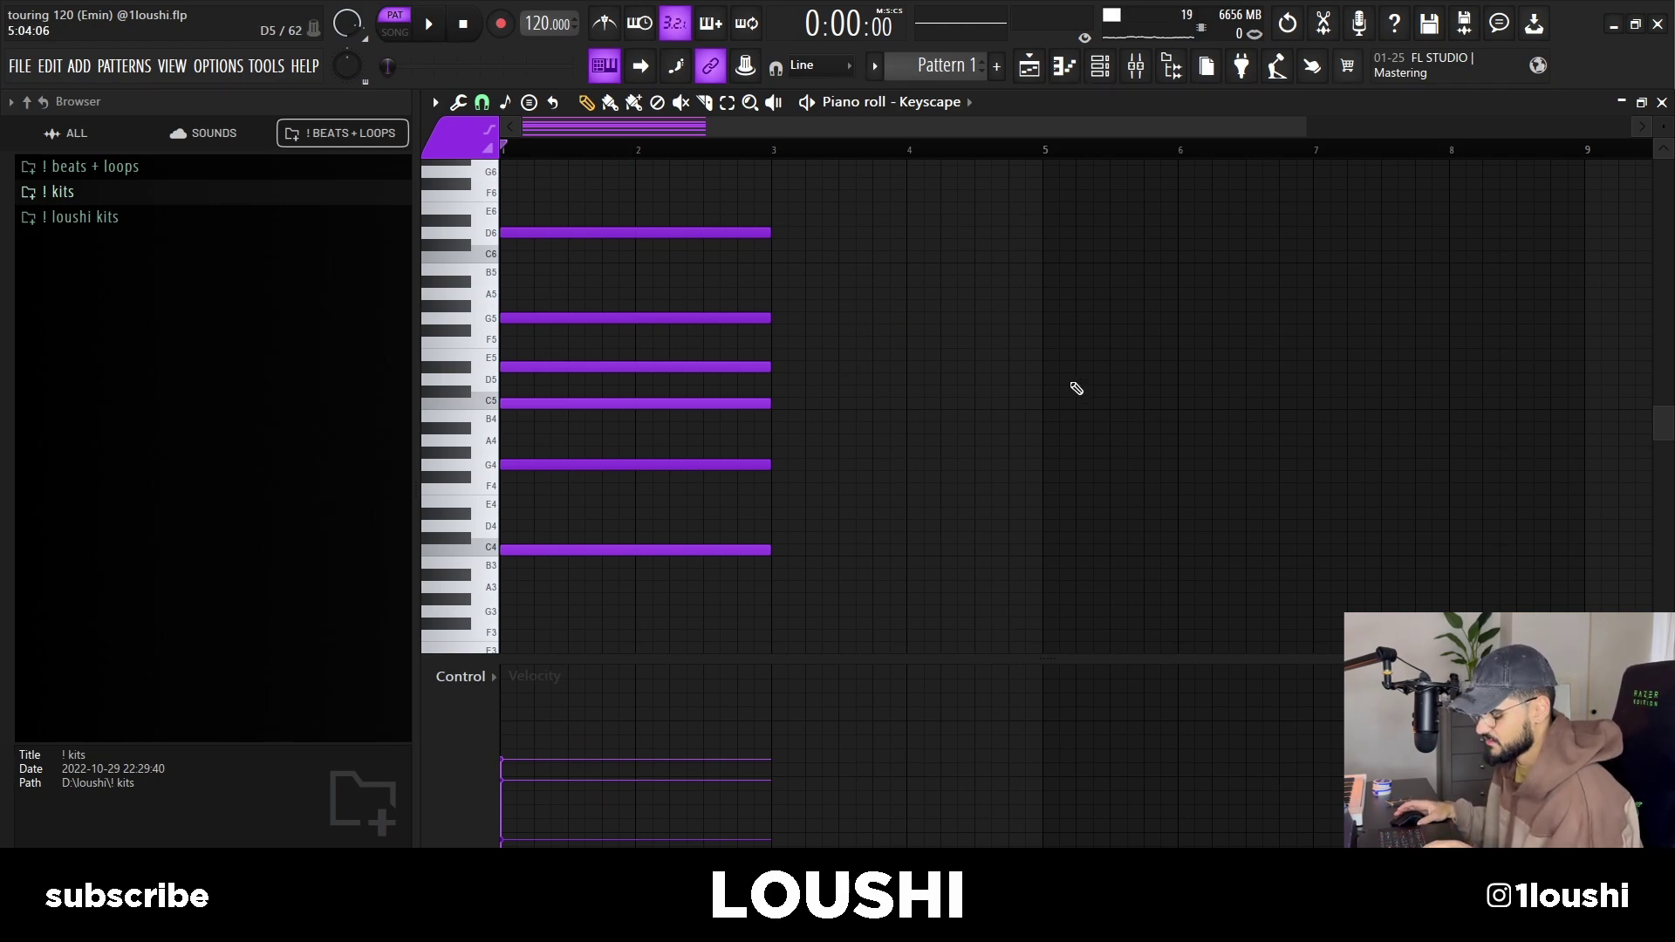
Step: Duplicate the chord into bars 3 and 4, transpose the copy down to a G3 root, and set its top note to A#5
{"action": "key", "text": "ctrl+b"}
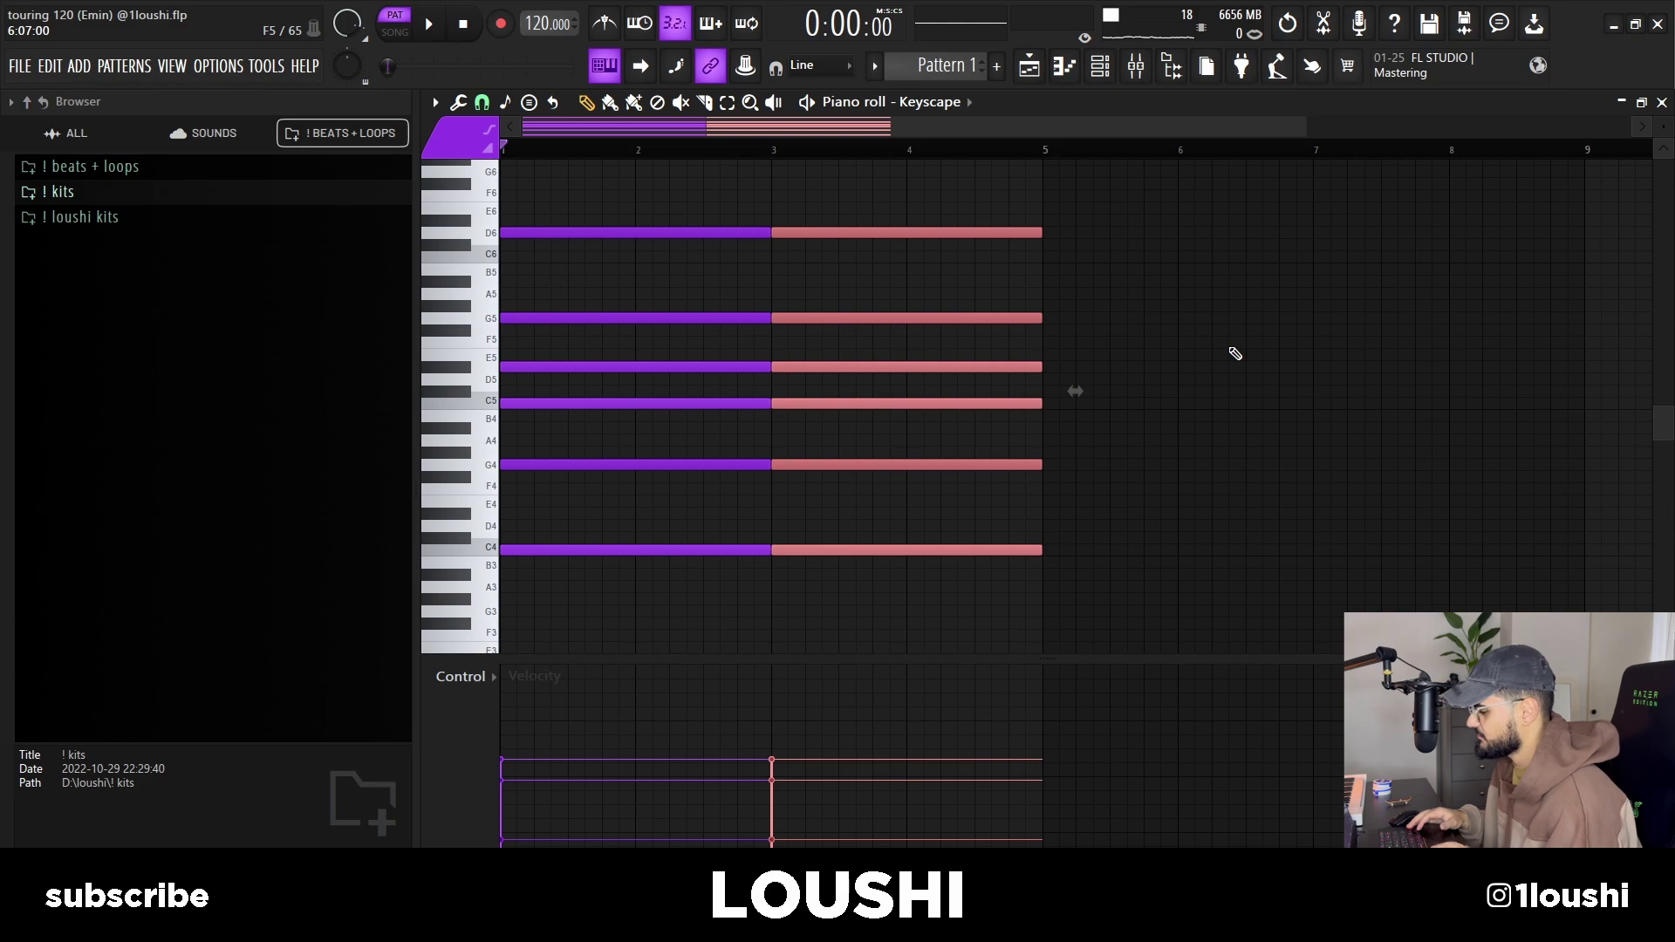
{"action": "left_click_drag", "start_coordinate": [1032, 233], "coordinate": [970, 313]}
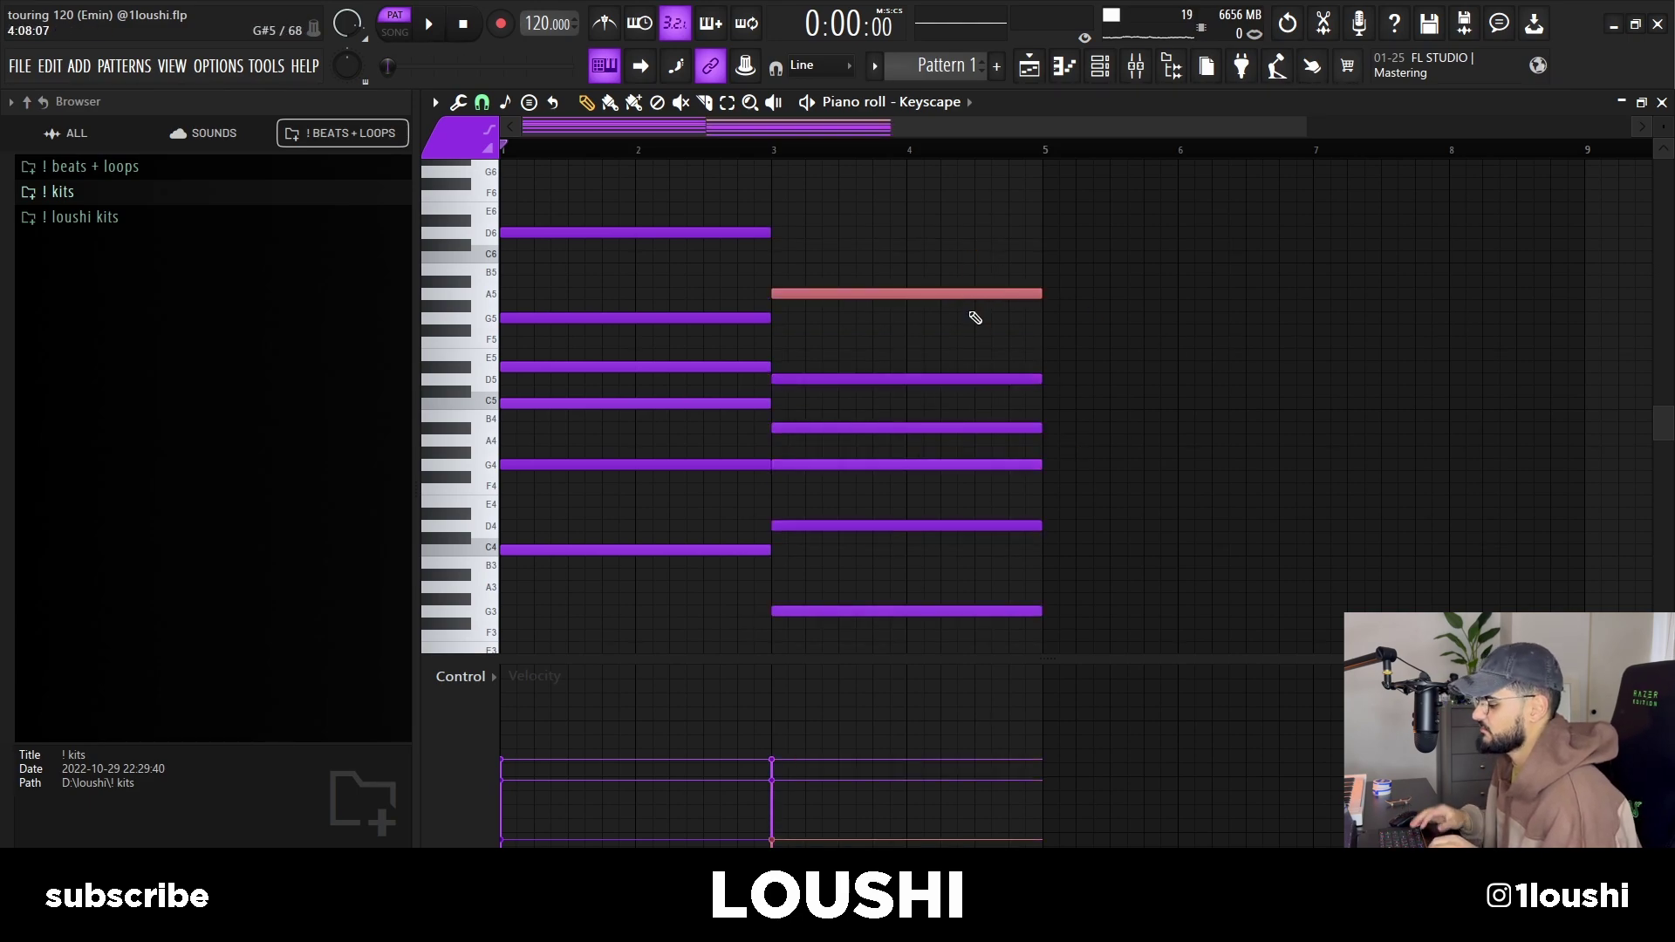
{"action": "key", "text": "ctrl+Down"}
{"action": "key", "text": "ctrl+Down"}
{"action": "key", "text": "shift+Up"}
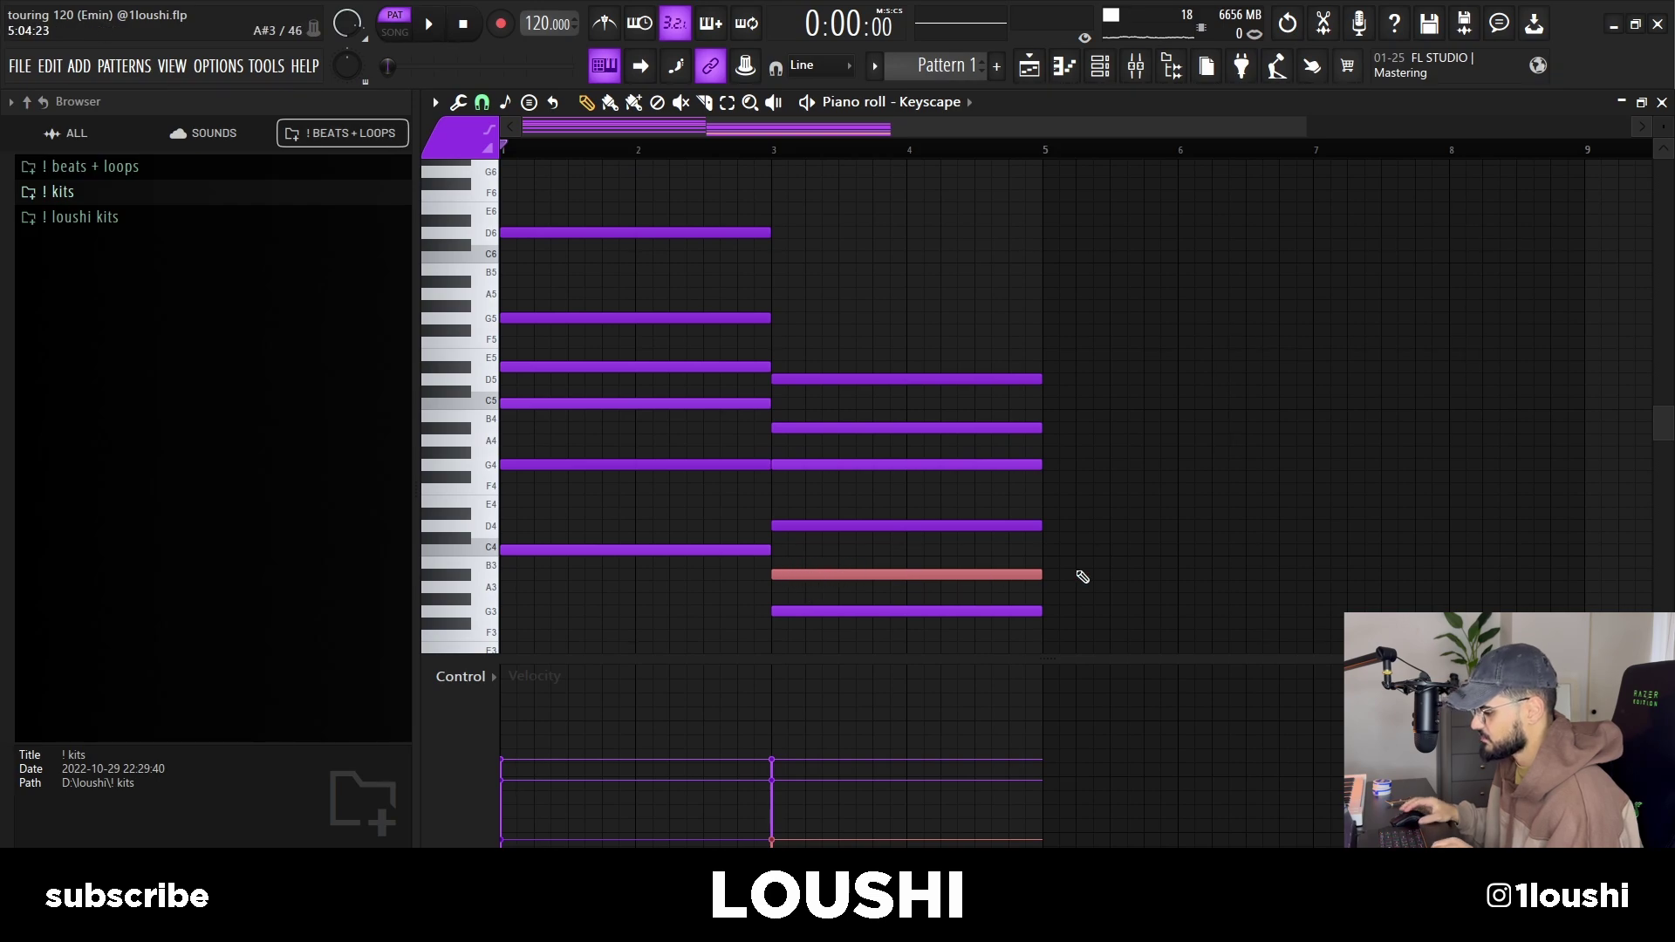
{"action": "key", "text": "ctrl+Up"}
{"action": "key", "text": "ctrl+Up"}
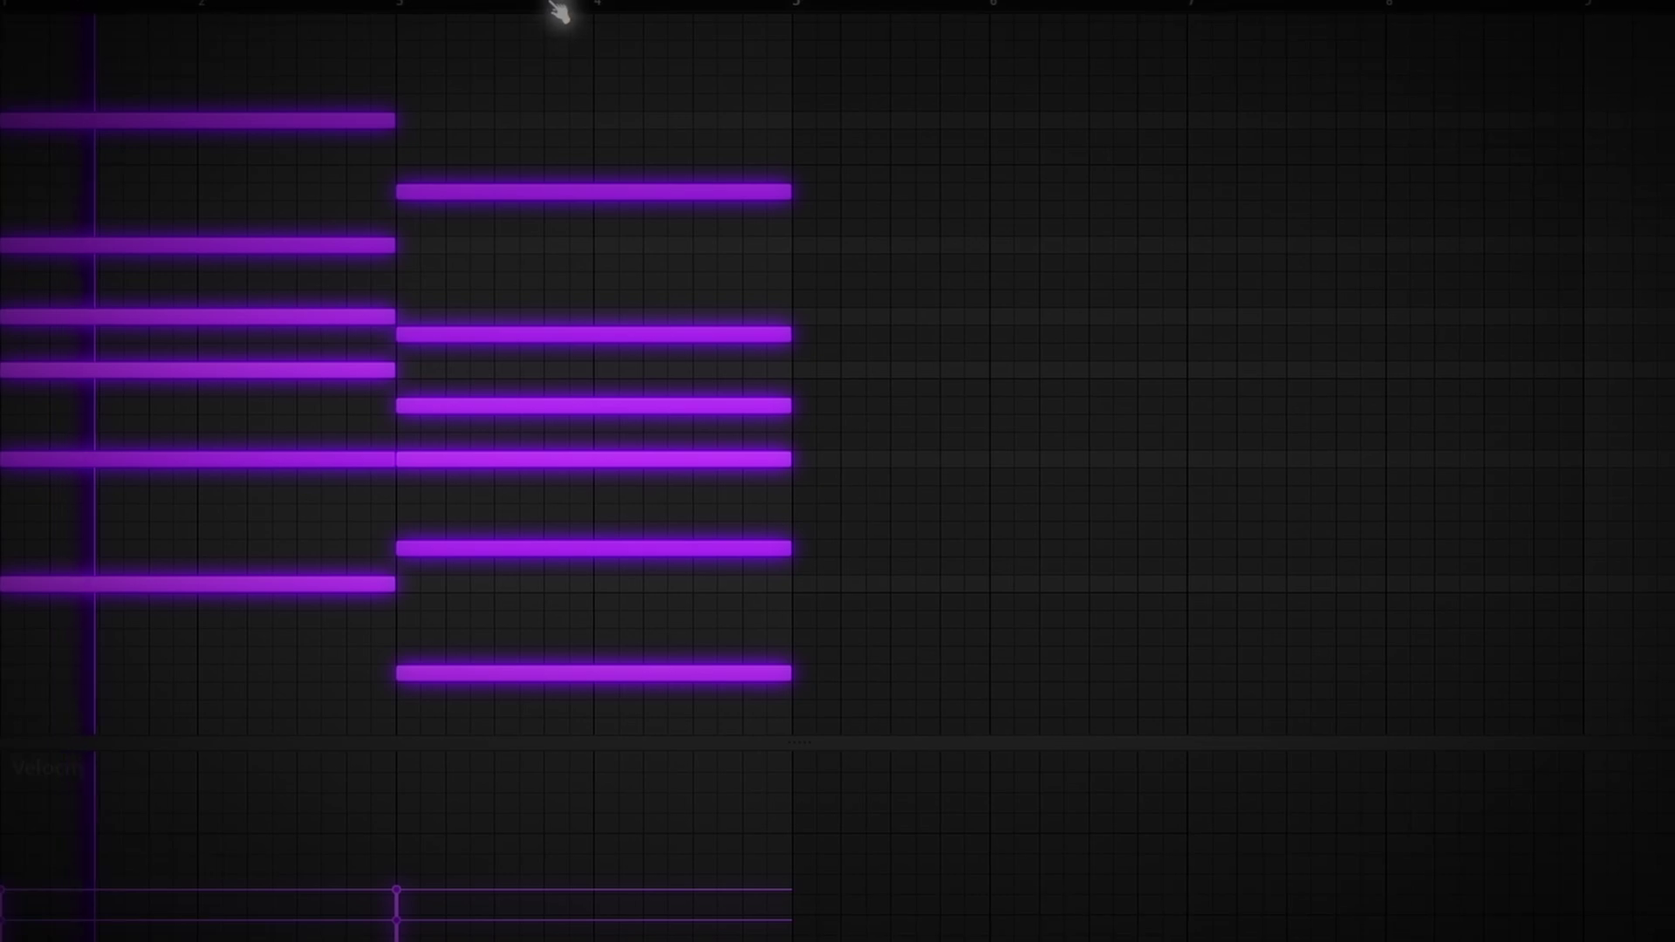
Step: Select the delayed upper notes in both chords, and duplicate the four-bar progression into bars 5 to 8
{"action": "scroll", "coordinate": [559, 7], "scroll_direction": "down", "scroll_amount": 1}
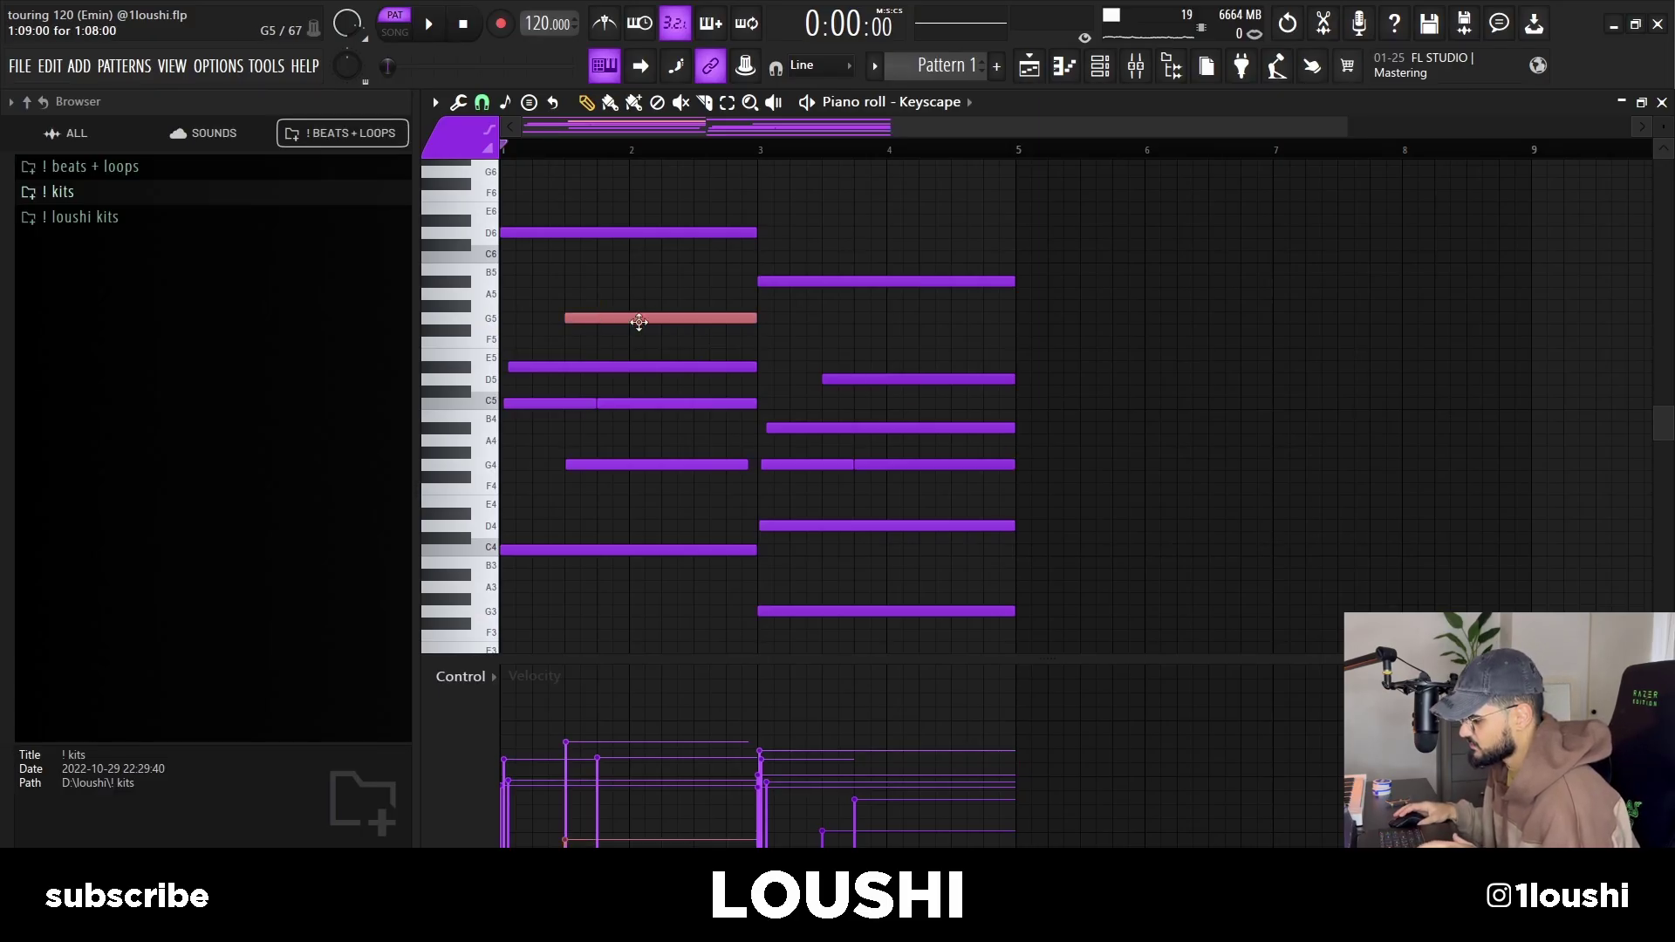
{"action": "left_click_drag", "start_coordinate": [804, 336], "coordinate": [876, 407]}
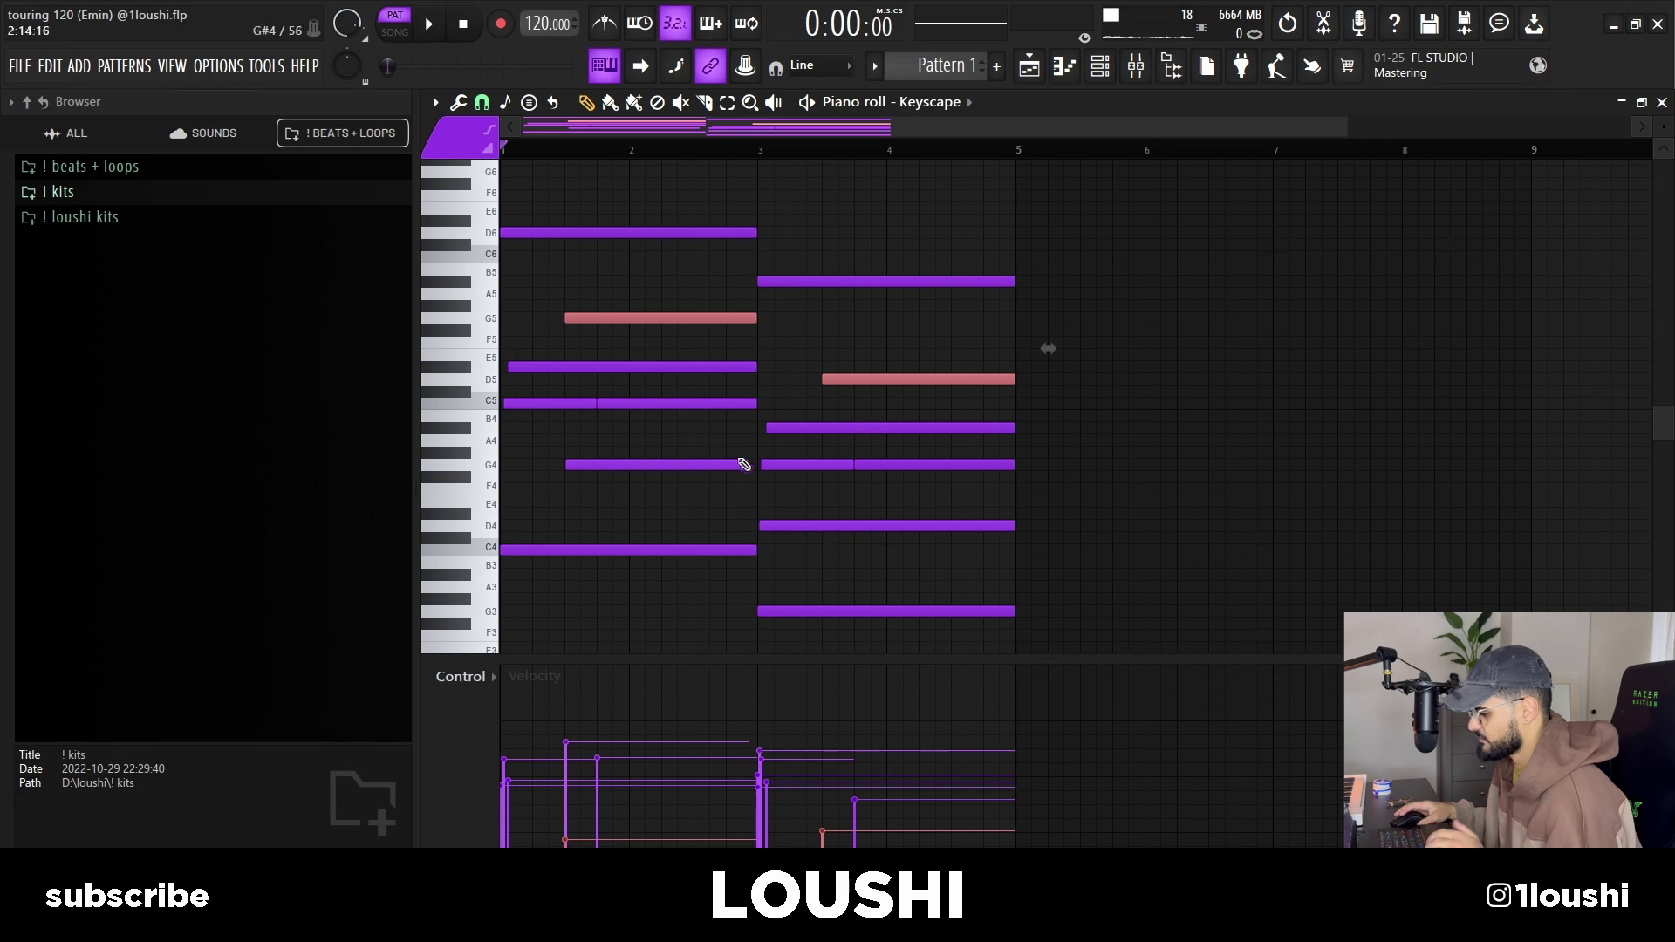
{"action": "left_click_drag", "start_coordinate": [820, 496], "coordinate": [875, 443]}
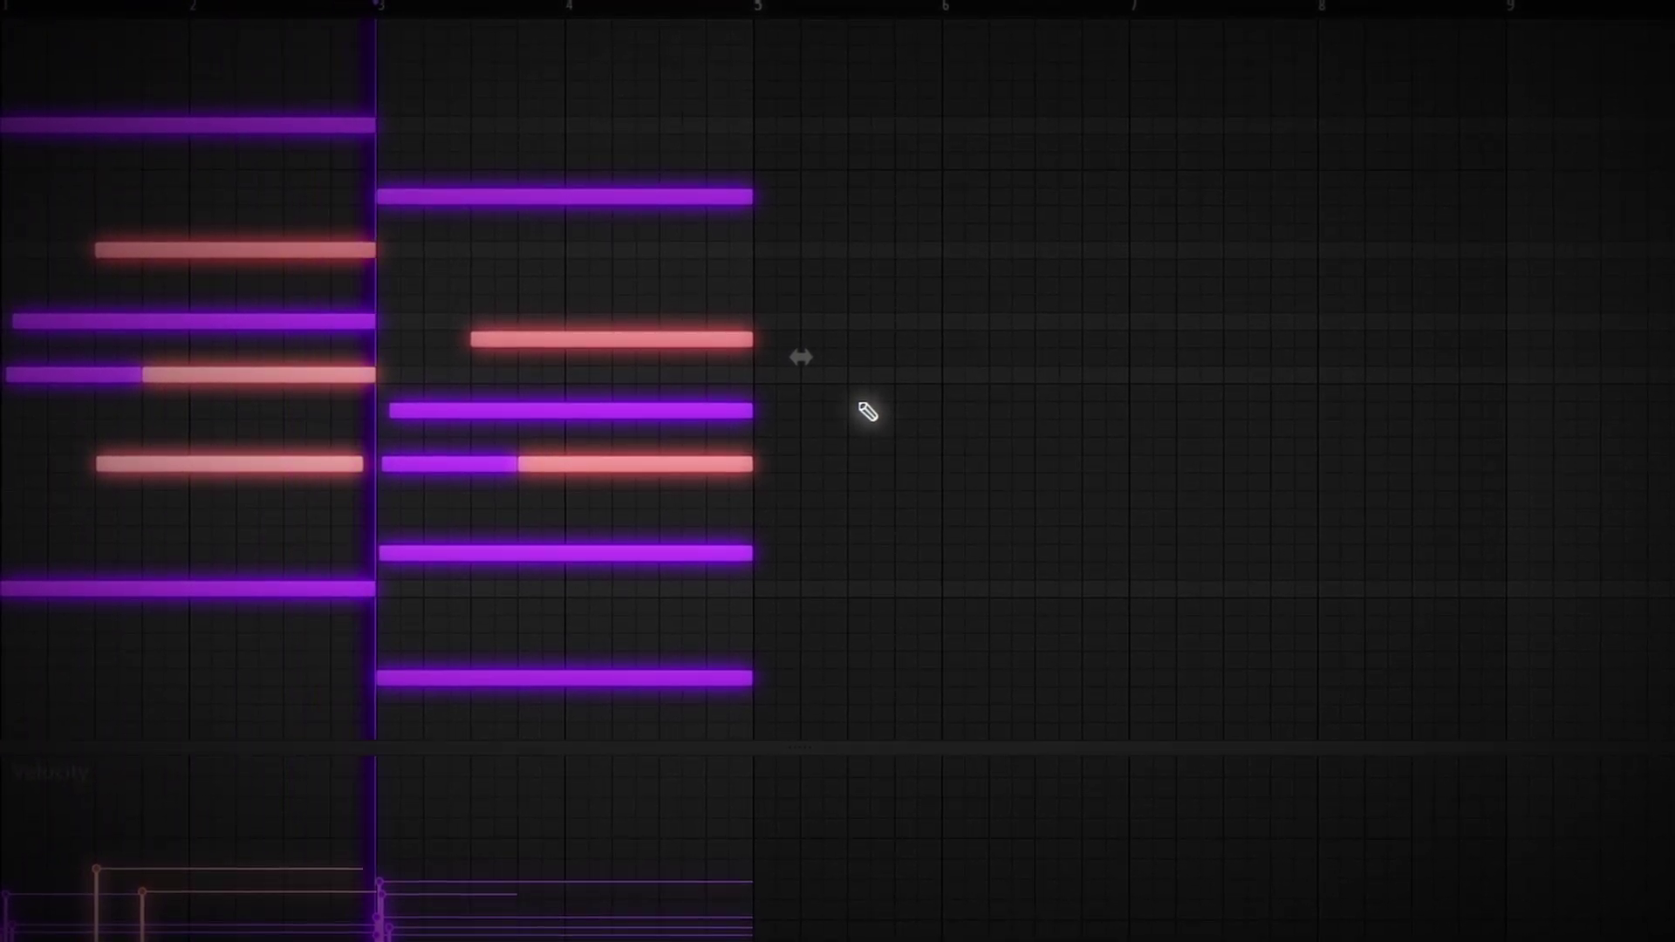
{"action": "left_click", "coordinate": [862, 400], "text": "ctrl"}
{"action": "key", "text": "ctrl+b"}
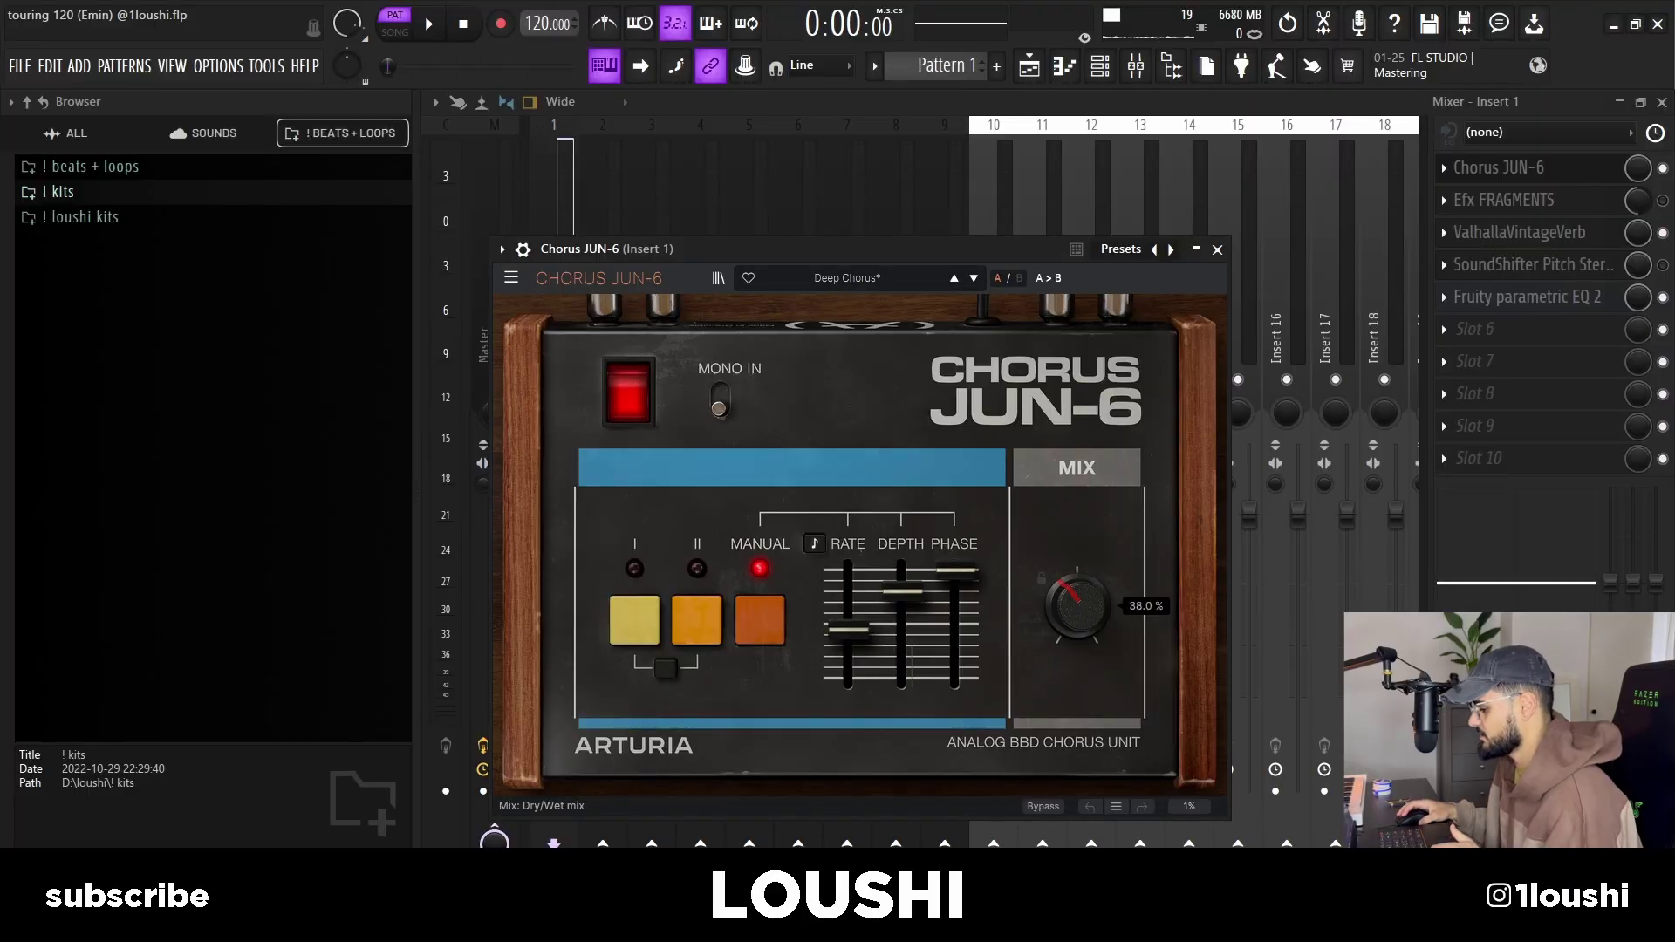
Step: Inspect the effects on mixer Insert 1, from Chorus JUN-6 and Efx FRAGMENTS through ValhallaVintageVerb to Fruity parametric EQ 2
{"action": "left_click", "coordinate": [1217, 249]}
{"action": "left_click", "coordinate": [1501, 203]}
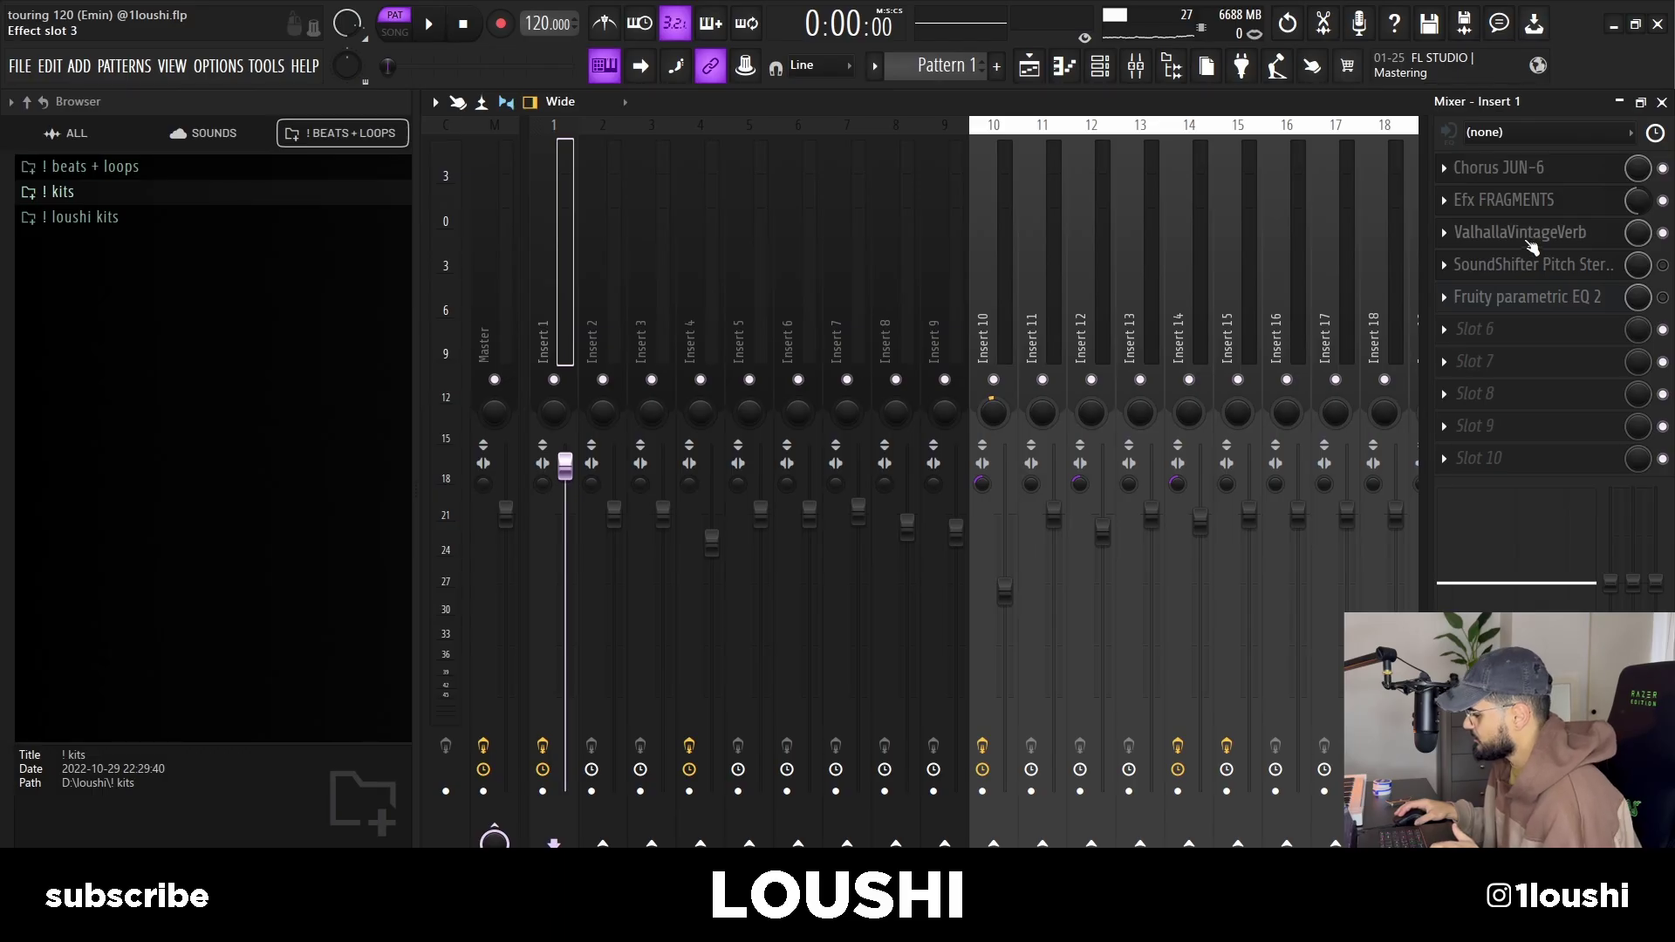
{"action": "left_click", "coordinate": [1529, 239]}
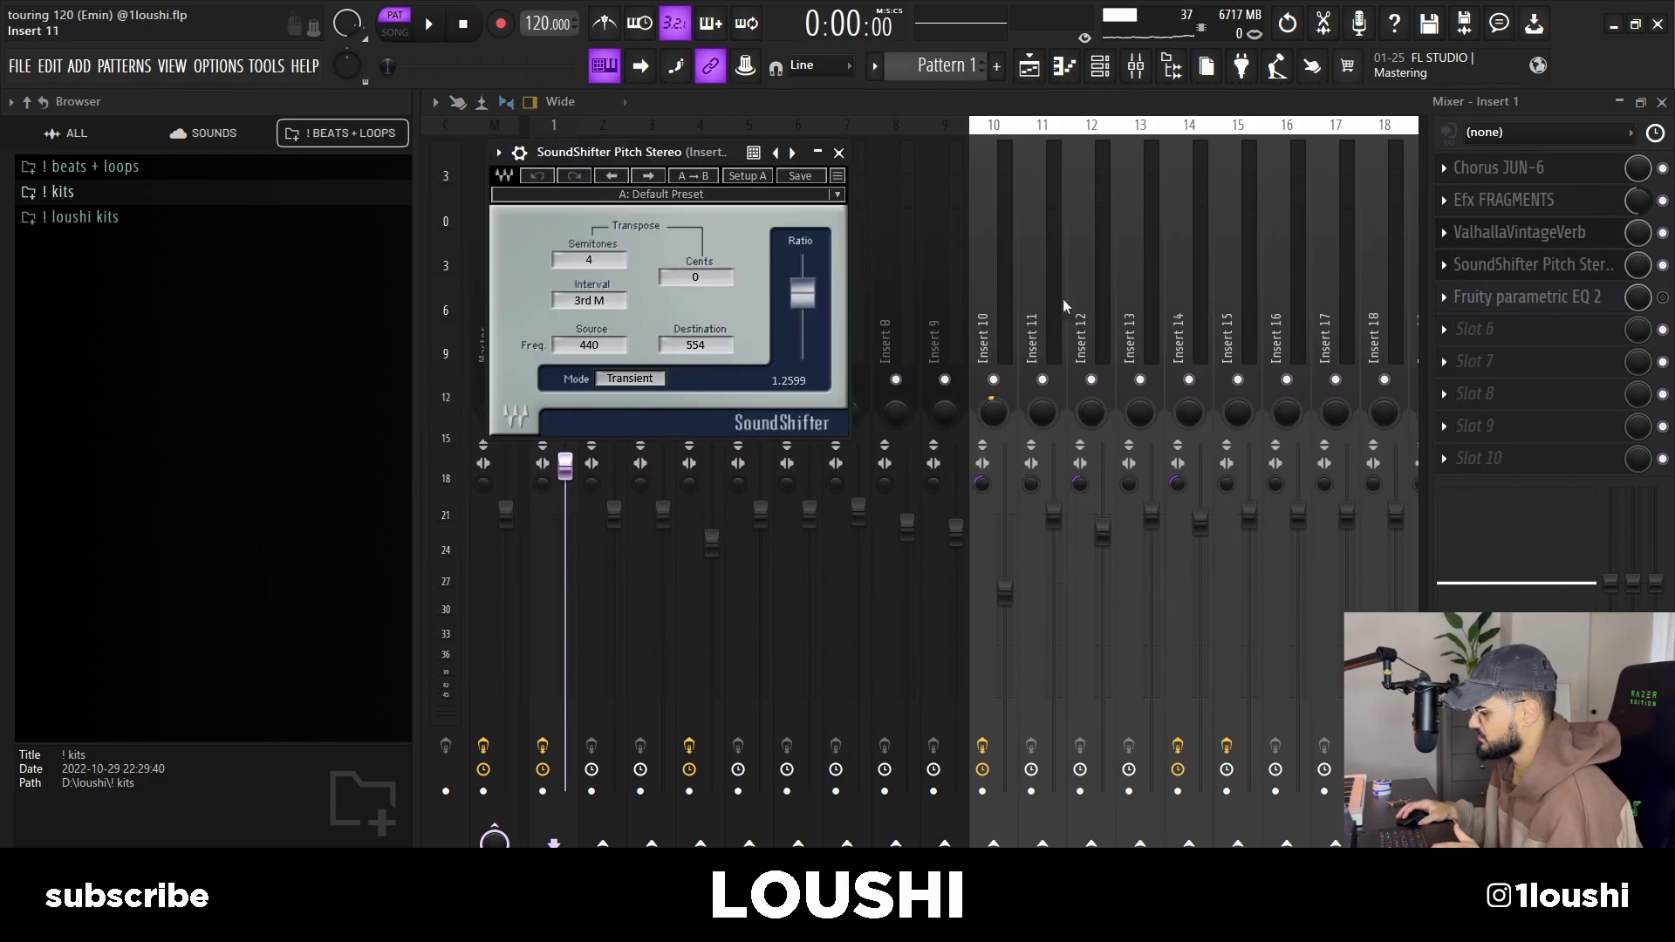
{"action": "left_click", "coordinate": [1526, 296]}
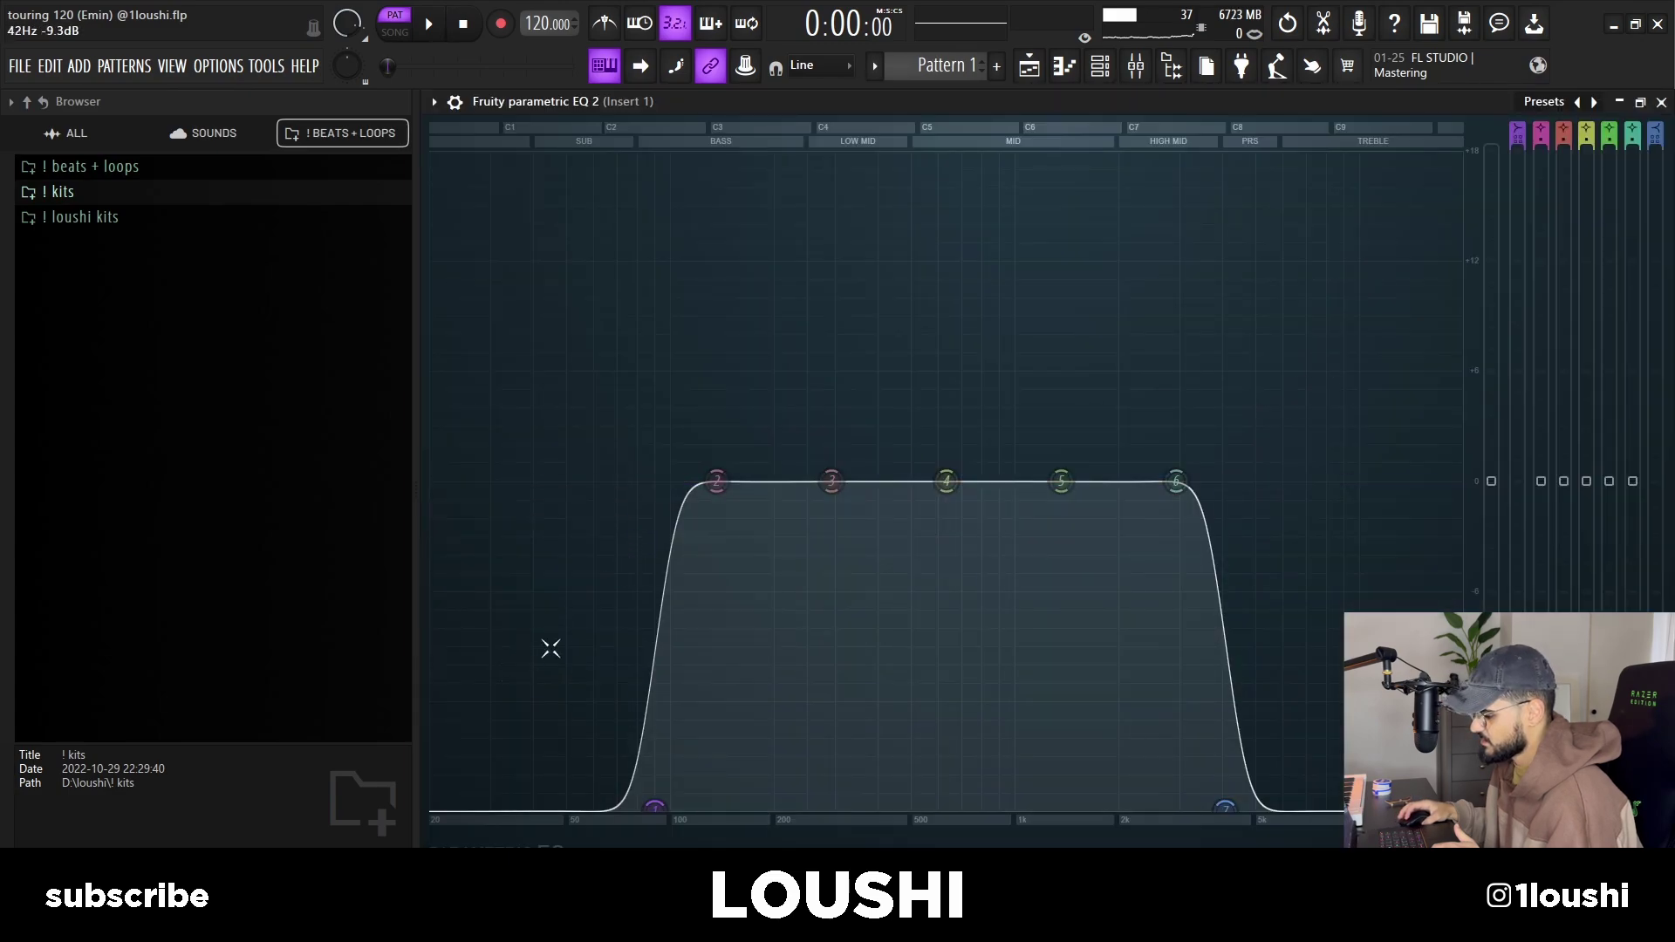
{"action": "left_click", "coordinate": [1661, 102]}
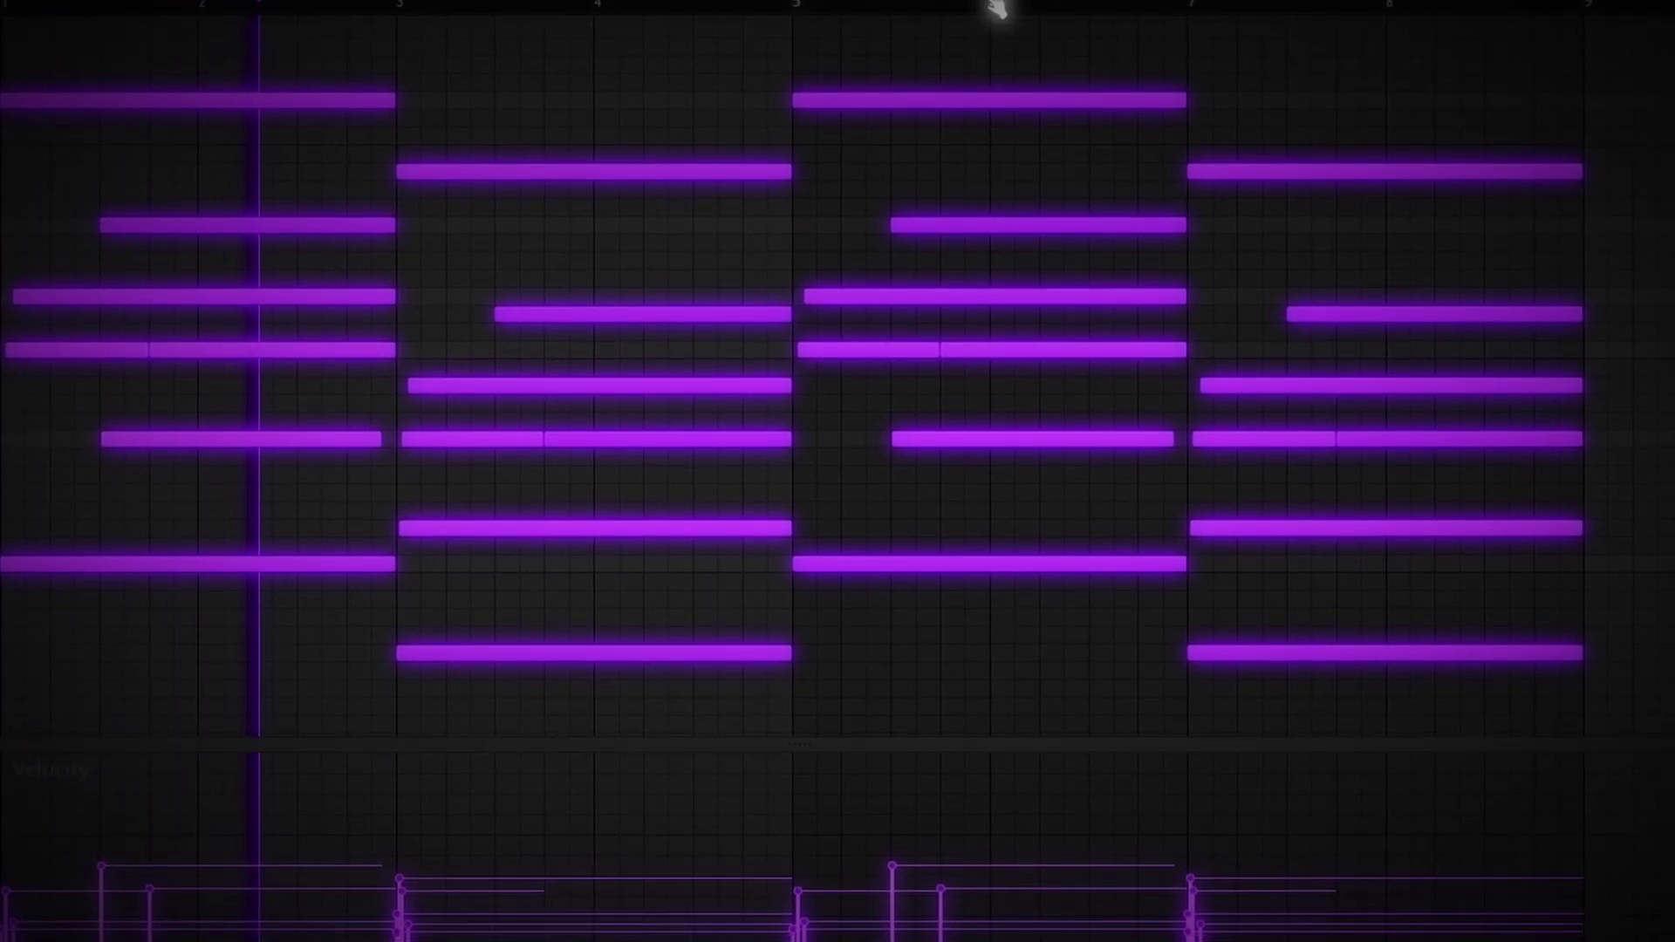
Step: Return to the playlist and open the raw celesta audio clip on Track 2
{"action": "left_click_drag", "start_coordinate": [1002, 1], "coordinate": [1117, 0]}
{"action": "scroll", "coordinate": [991, 8], "scroll_direction": "down", "scroll_amount": 1}
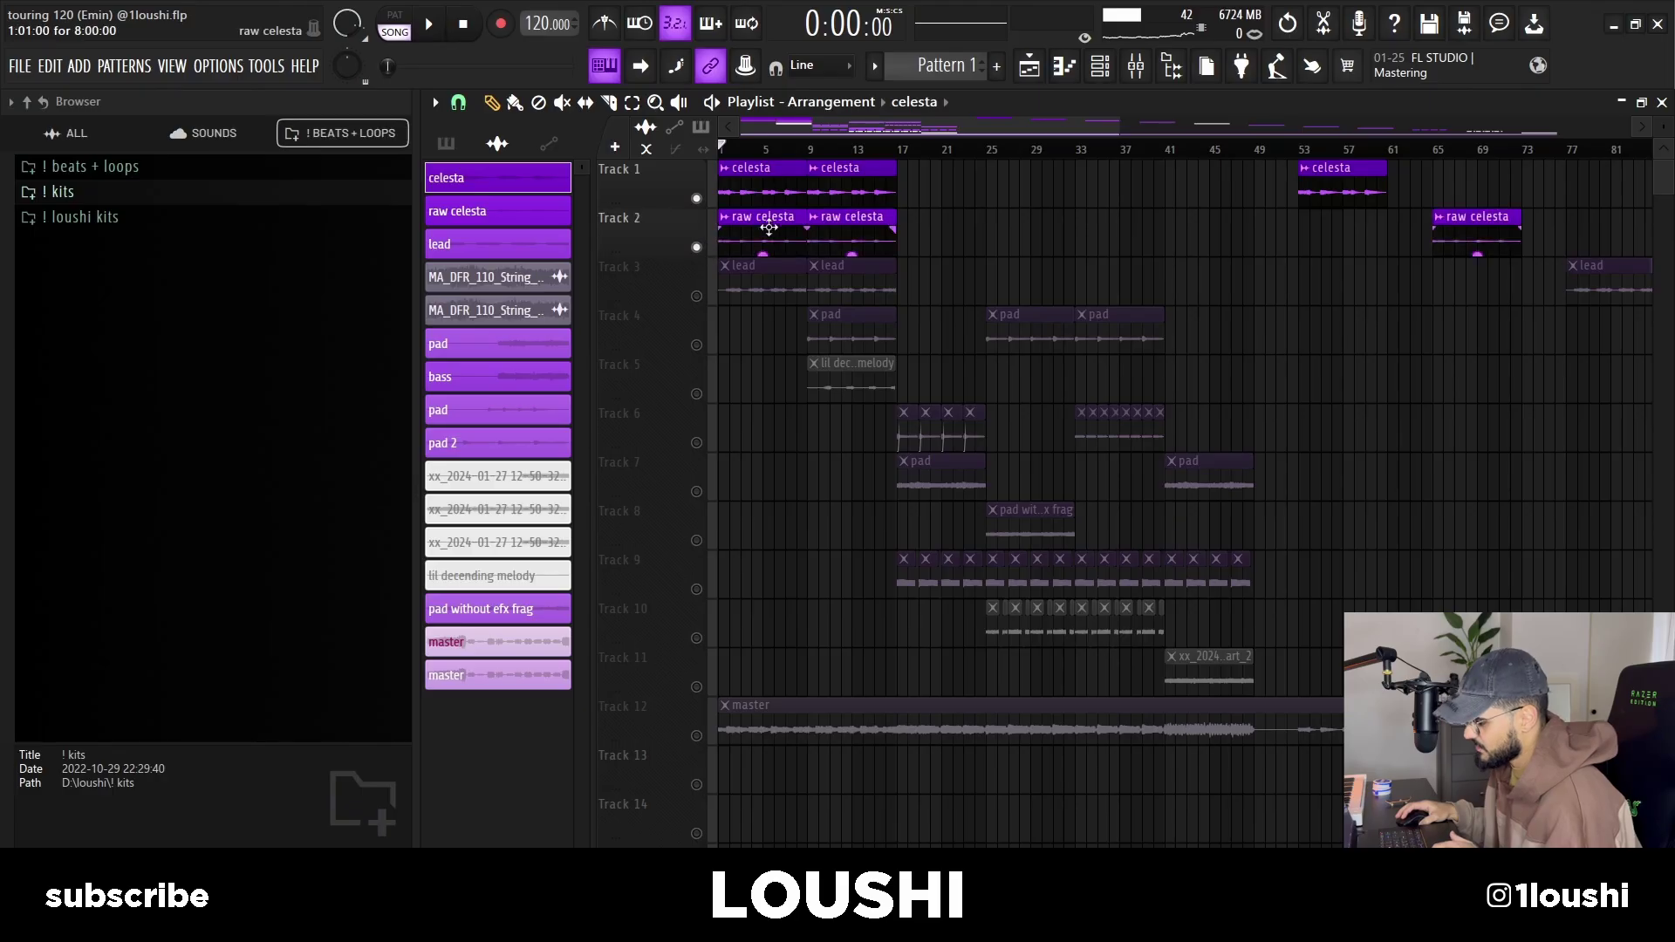
{"action": "double_click", "coordinate": [759, 232]}
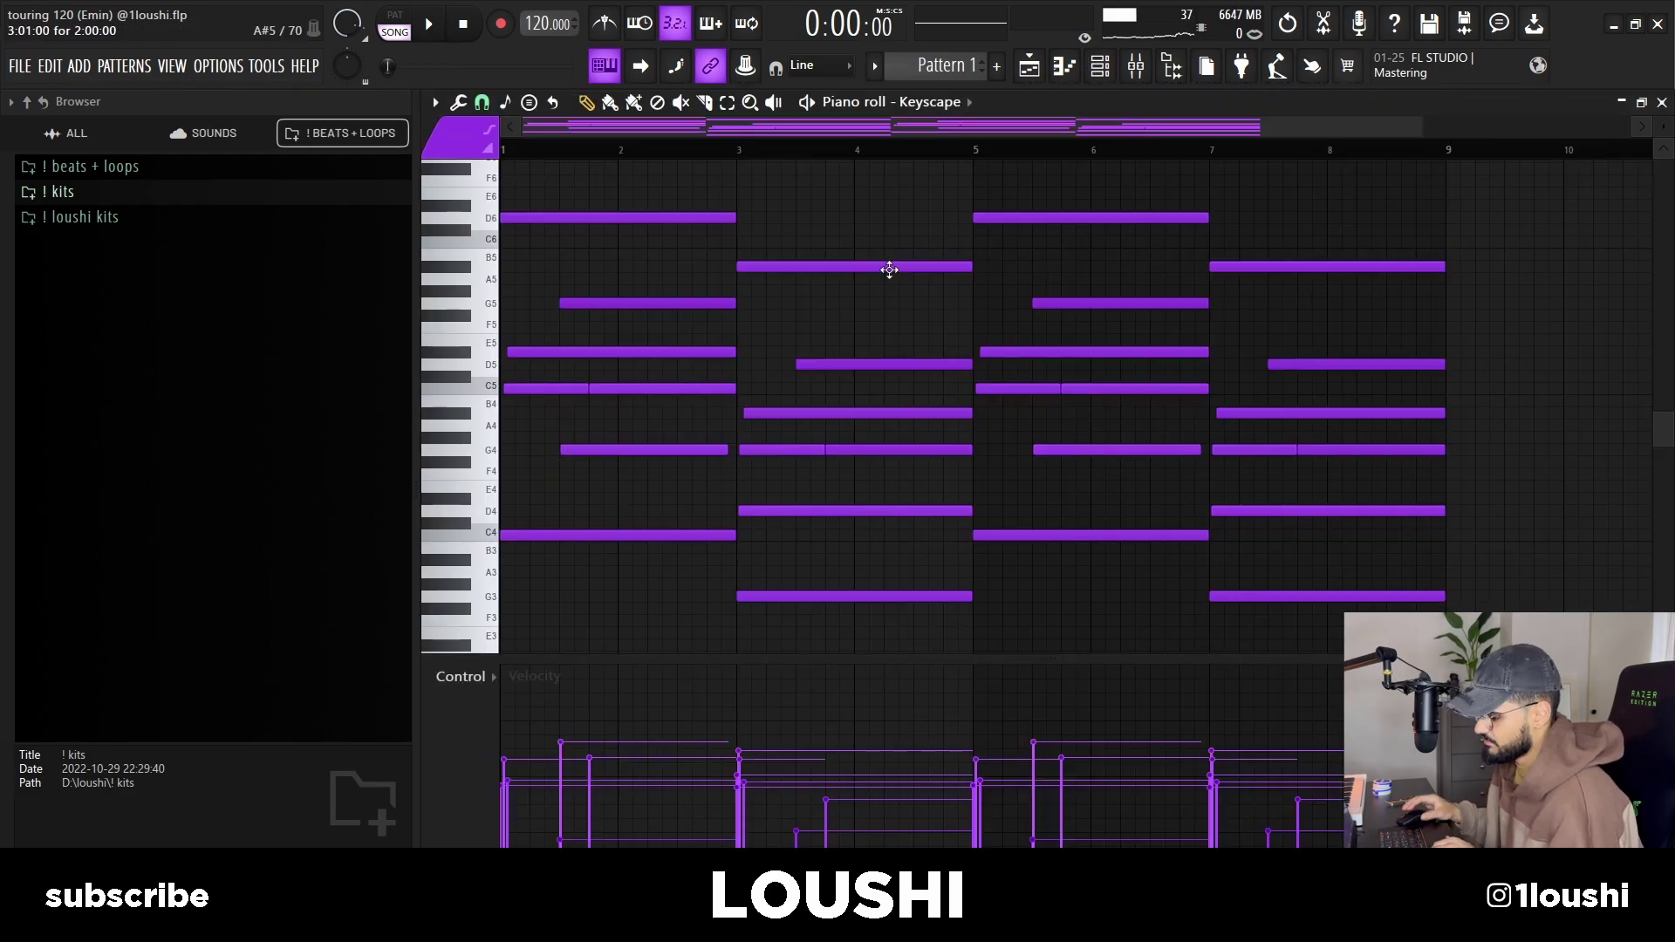
Step: Transpose the whole Keyscape chord progression up two semitones in the piano roll
{"action": "key", "text": "shift+Up"}
{"action": "key", "text": "shift+Up"}
{"action": "key", "text": "shift+Up"}
{"action": "key", "text": "shift+Up"}
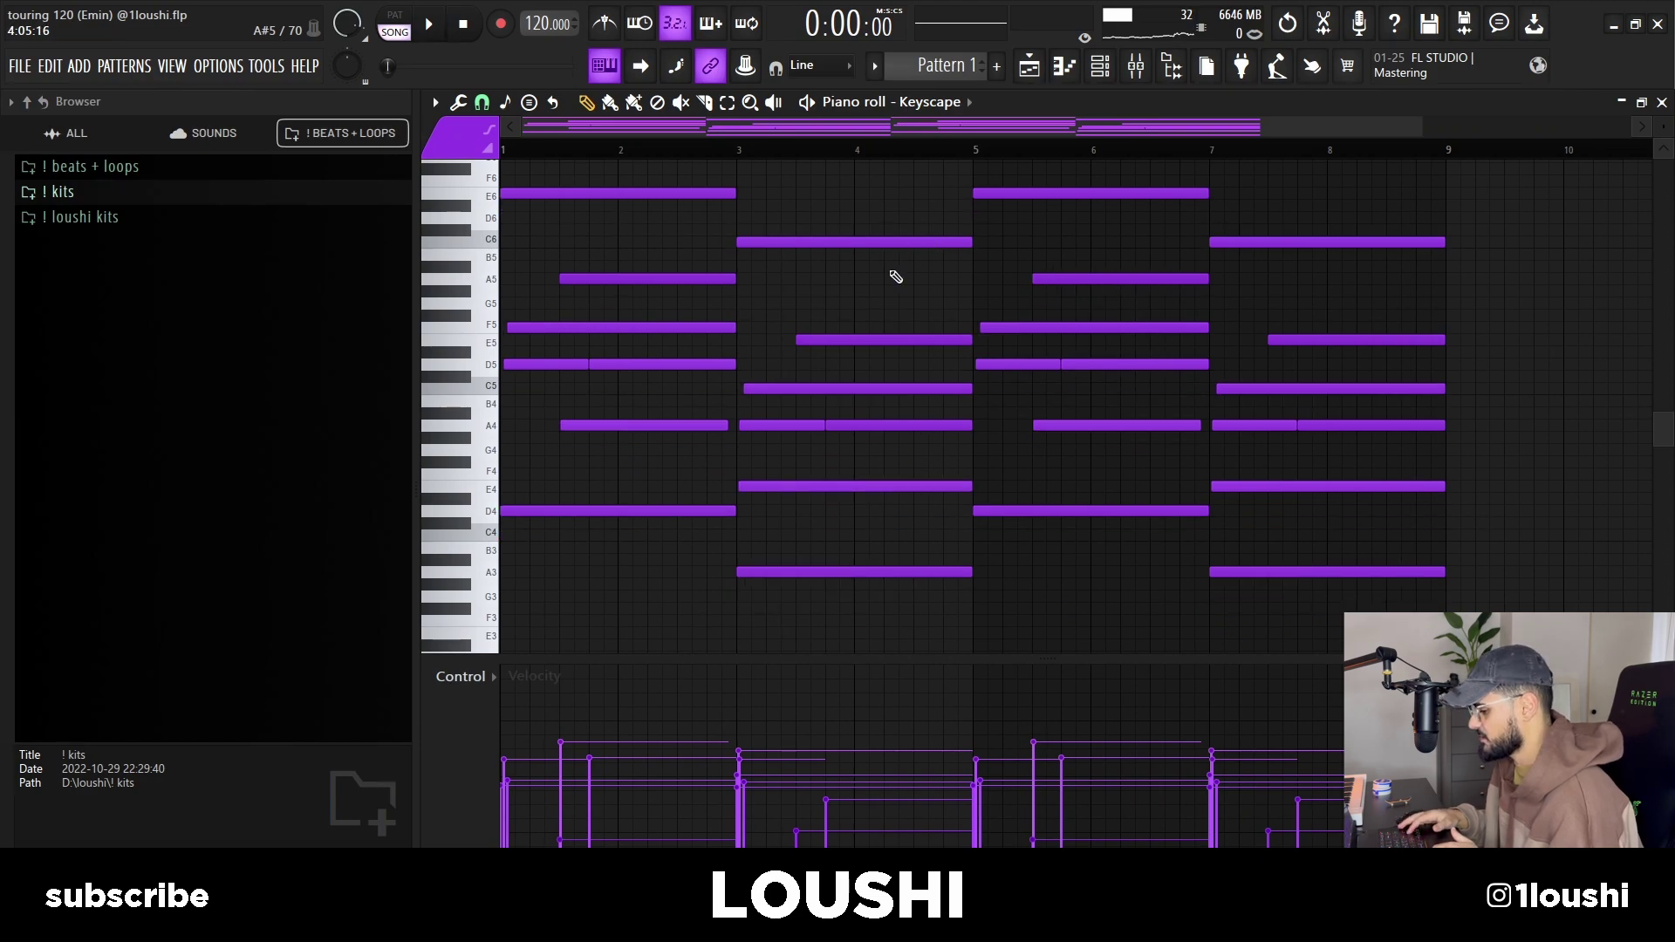
{"action": "key", "text": "shift+Up"}
{"action": "key", "text": "shift+Down"}
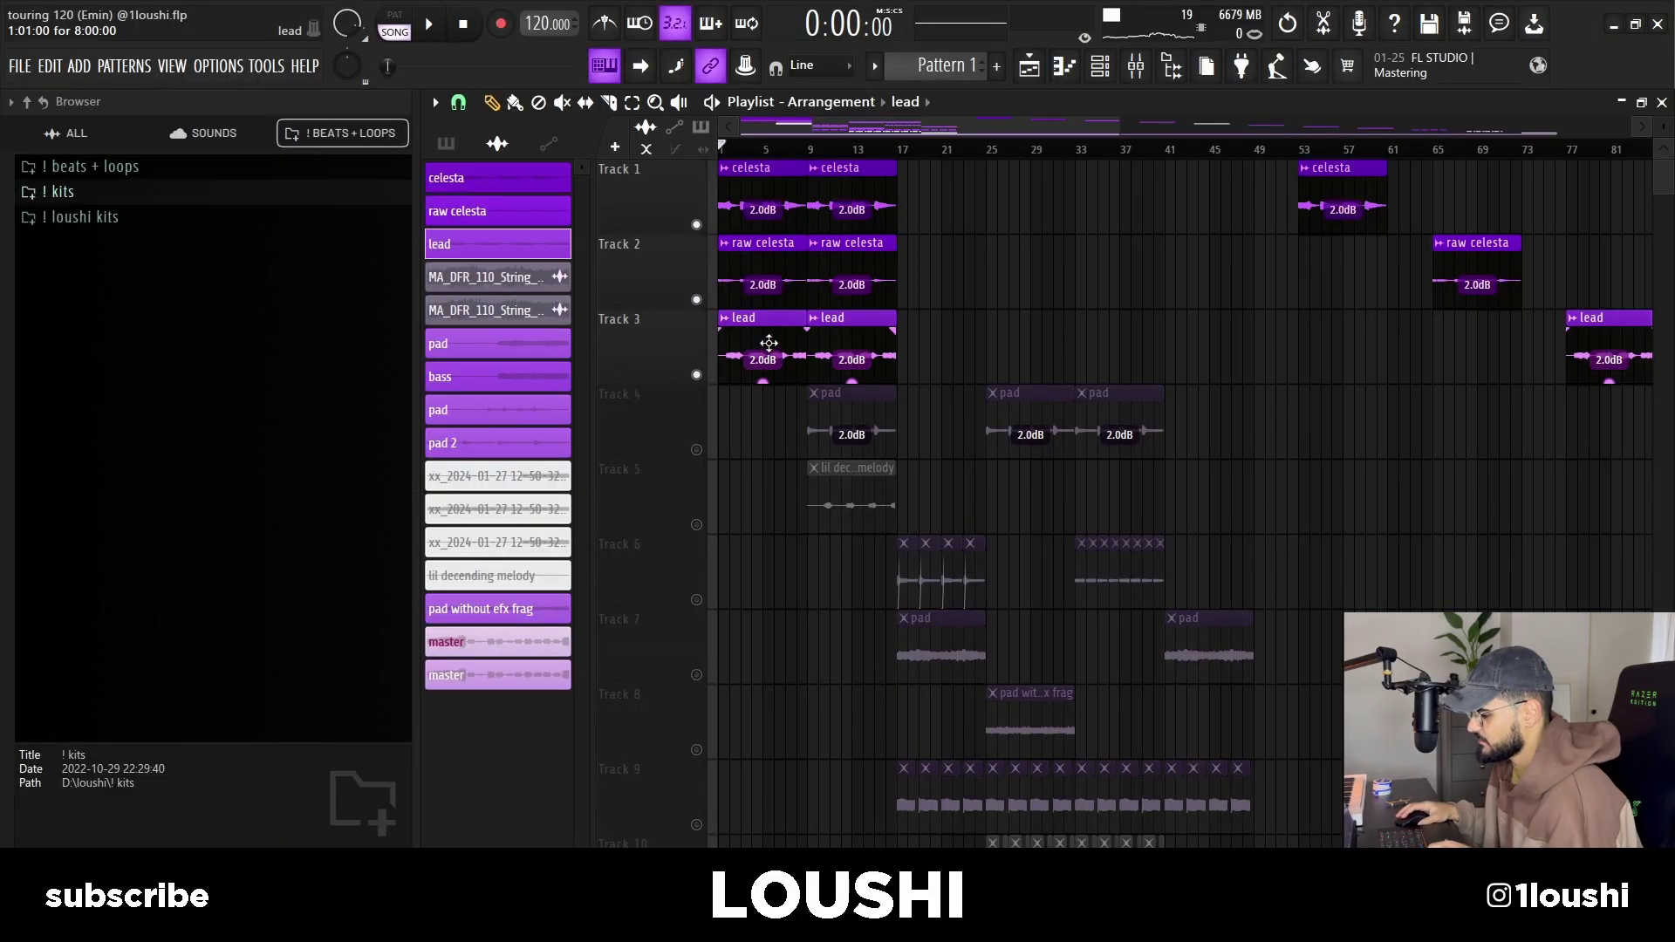
Step: Open the lead's Kontakt 7 melody in the piano roll and copy its first phrase onto the phrase around bar 8
{"action": "double_click", "coordinate": [769, 342]}
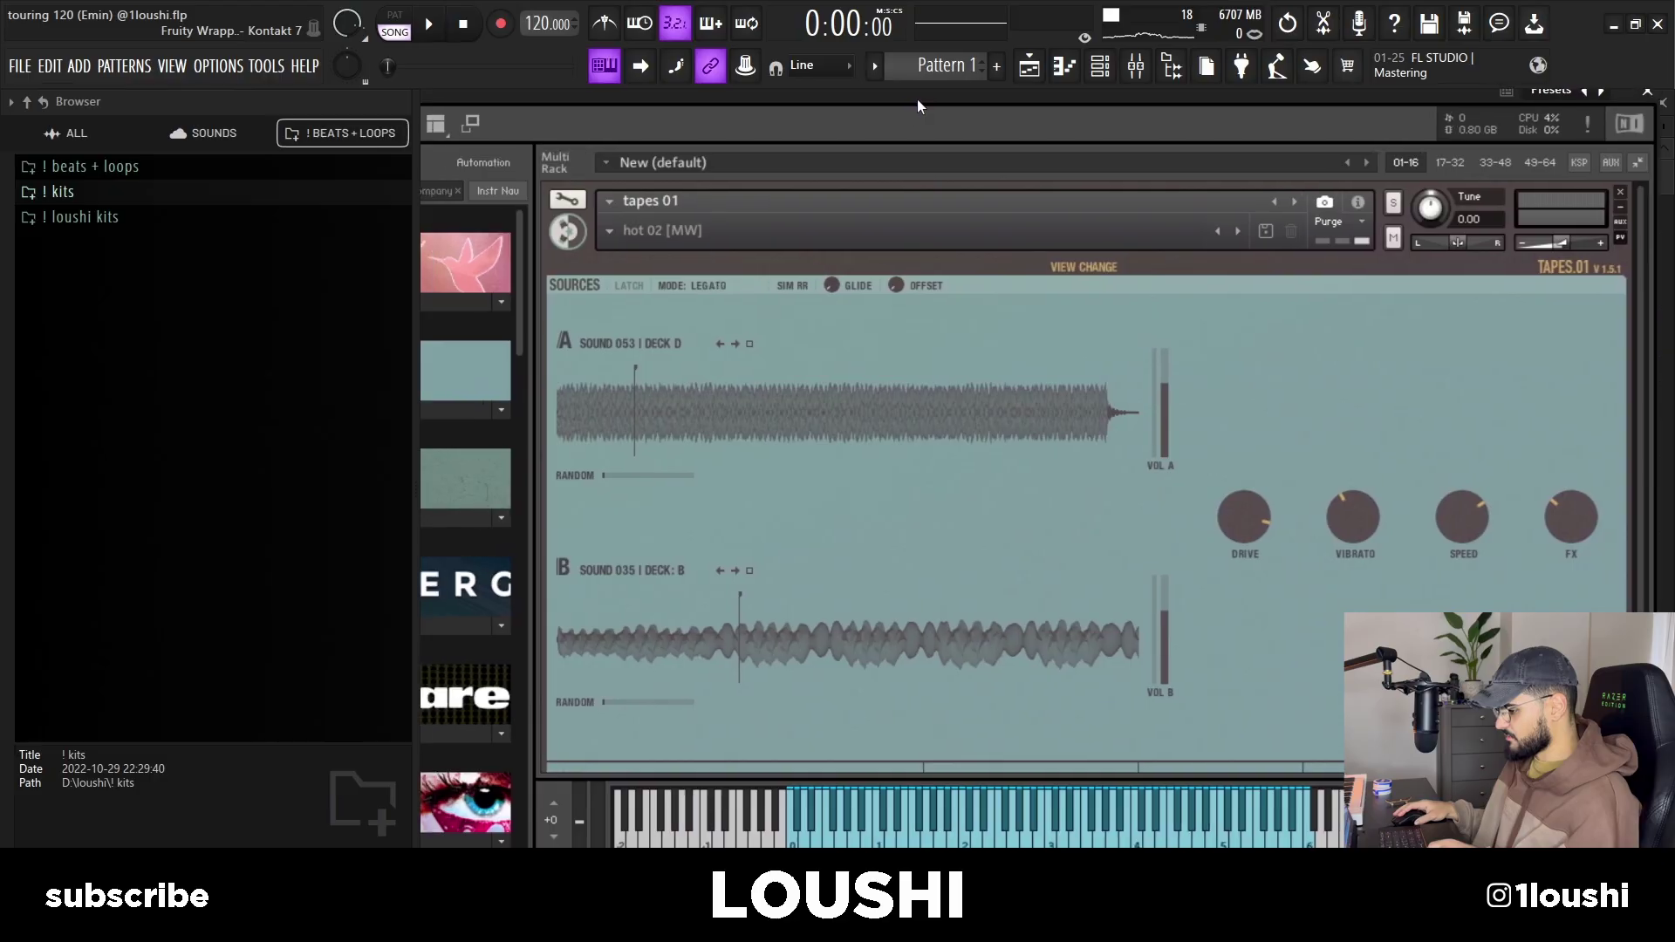
{"action": "left_click_drag", "start_coordinate": [918, 101], "coordinate": [1018, 113]}
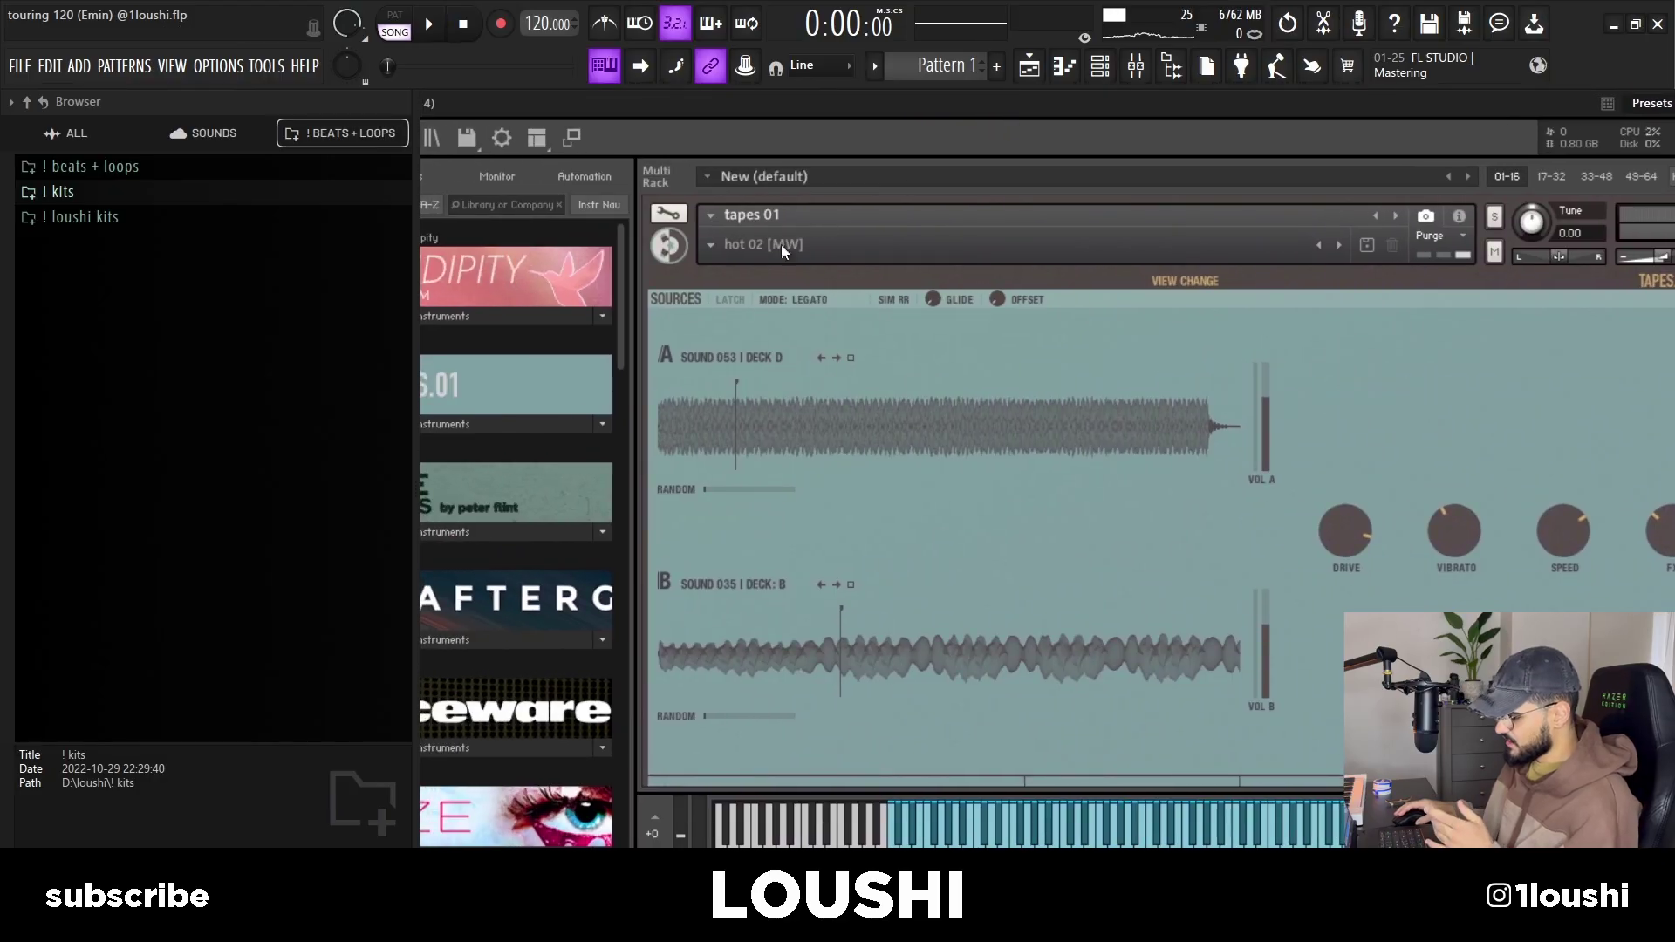
{"action": "left_click_drag", "start_coordinate": [692, 103], "coordinate": [784, 105]}
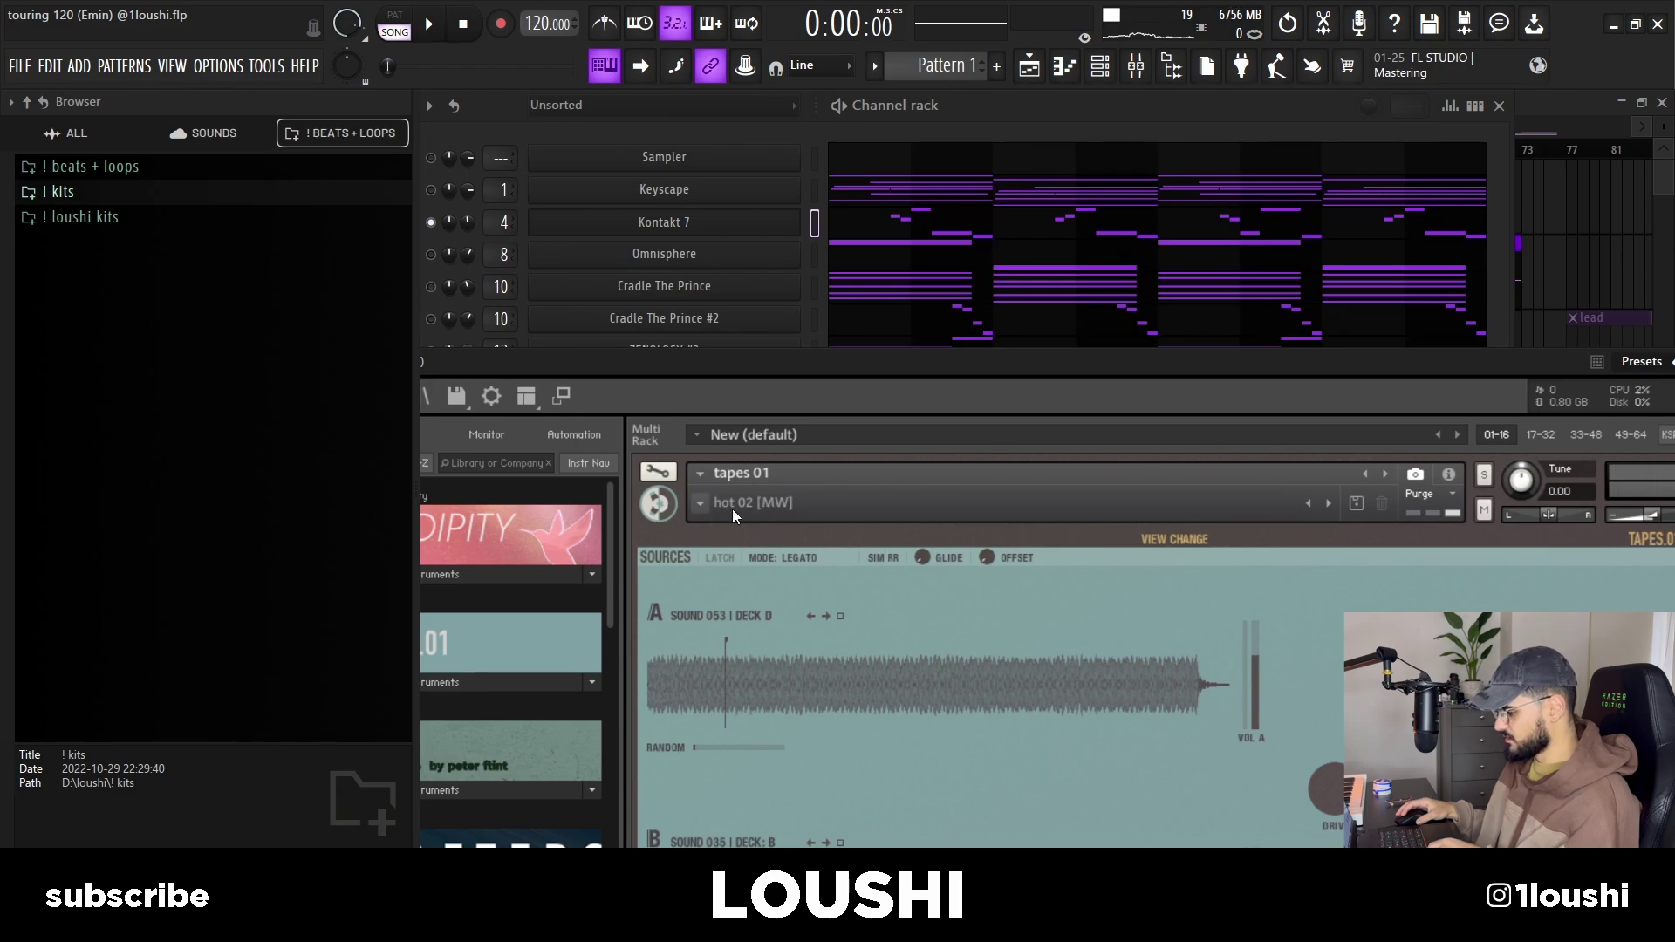
{"action": "left_click", "coordinate": [877, 223]}
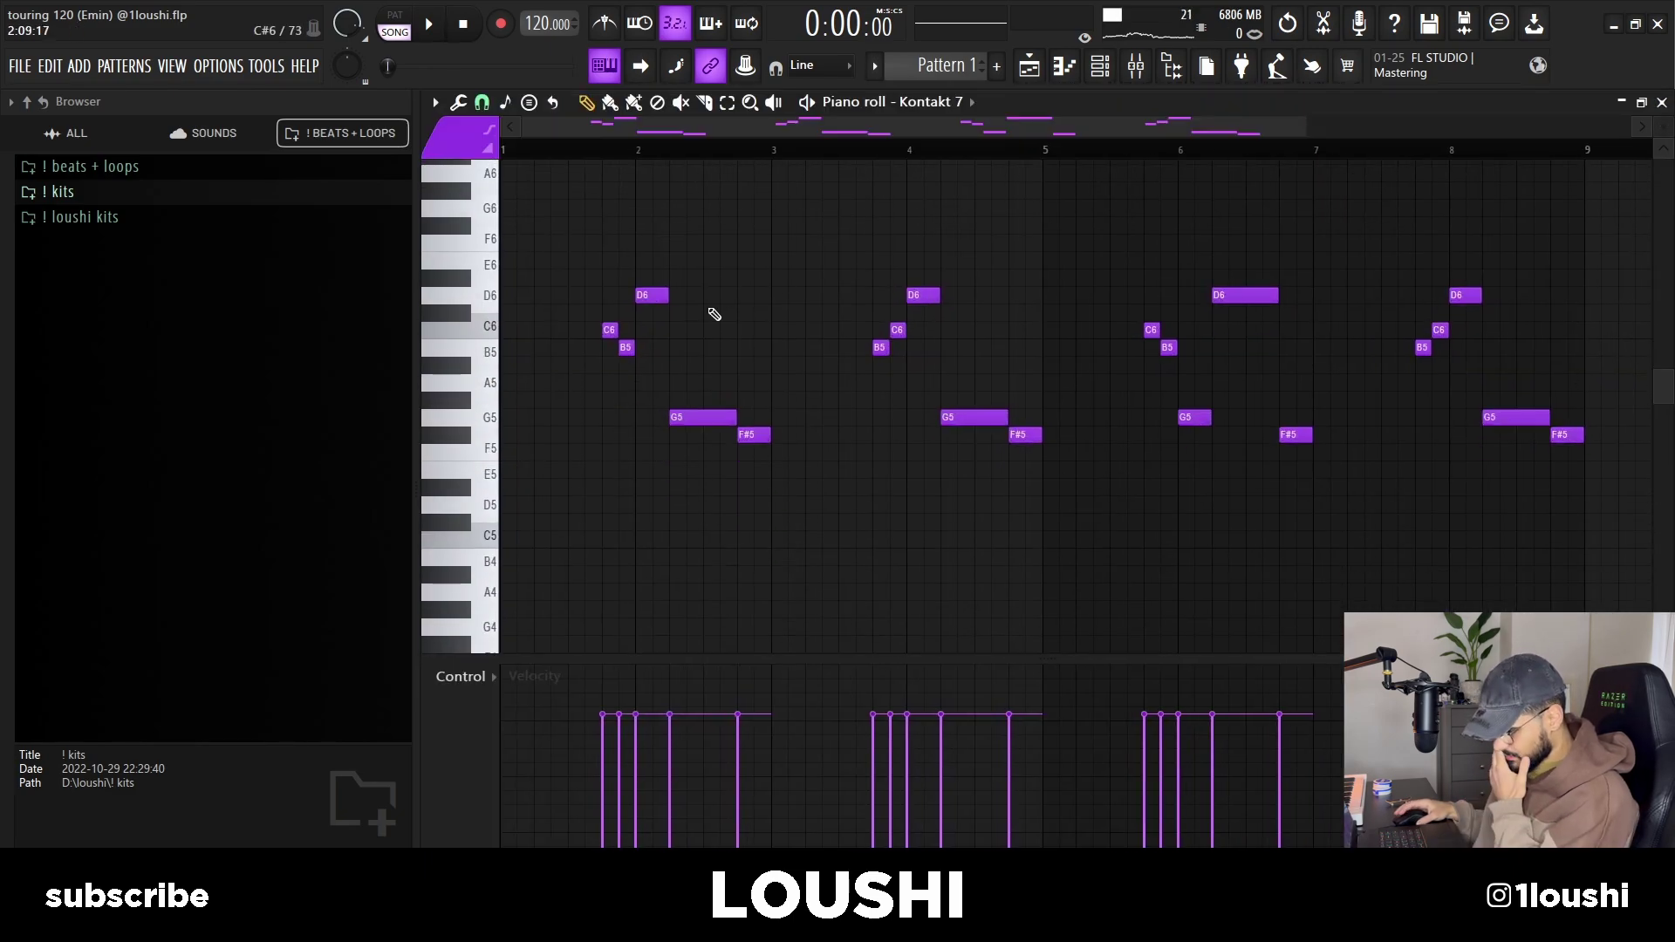
{"action": "left_click_drag", "start_coordinate": [599, 268], "coordinate": [781, 458]}
{"action": "left_click_drag", "start_coordinate": [683, 418], "coordinate": [1486, 438]}
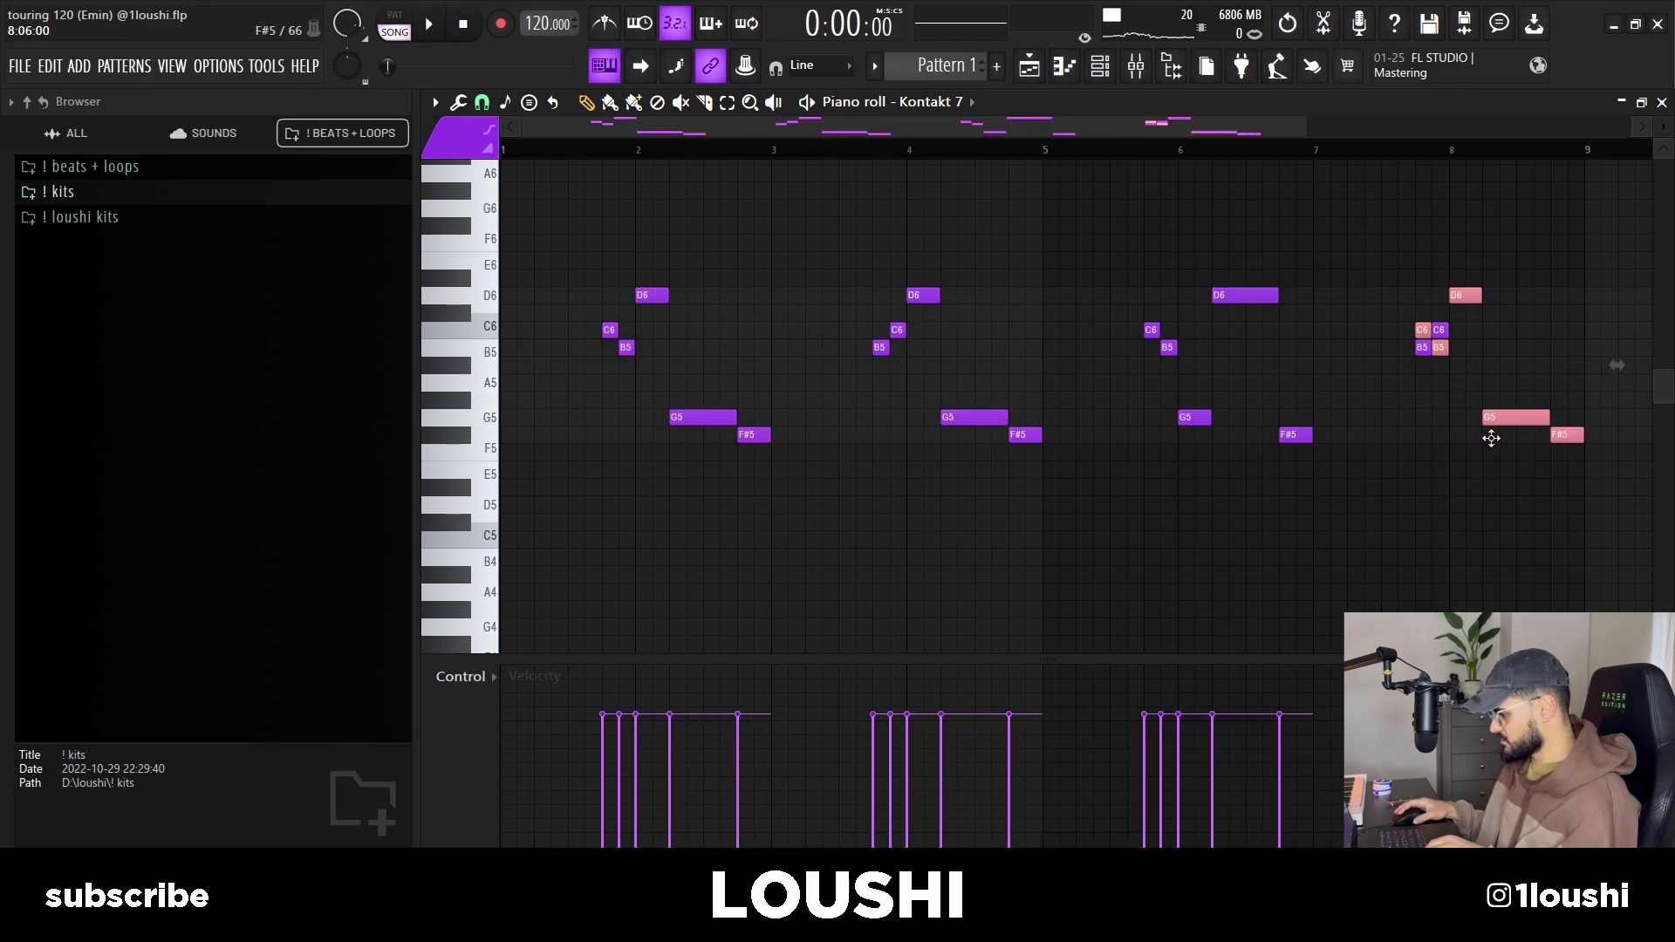
Step: Check the Fruity parametric EQ 2 curve on the lead's mixer channel, Insert 4
{"action": "key", "text": "F9"}
{"action": "left_click", "coordinate": [1543, 169]}
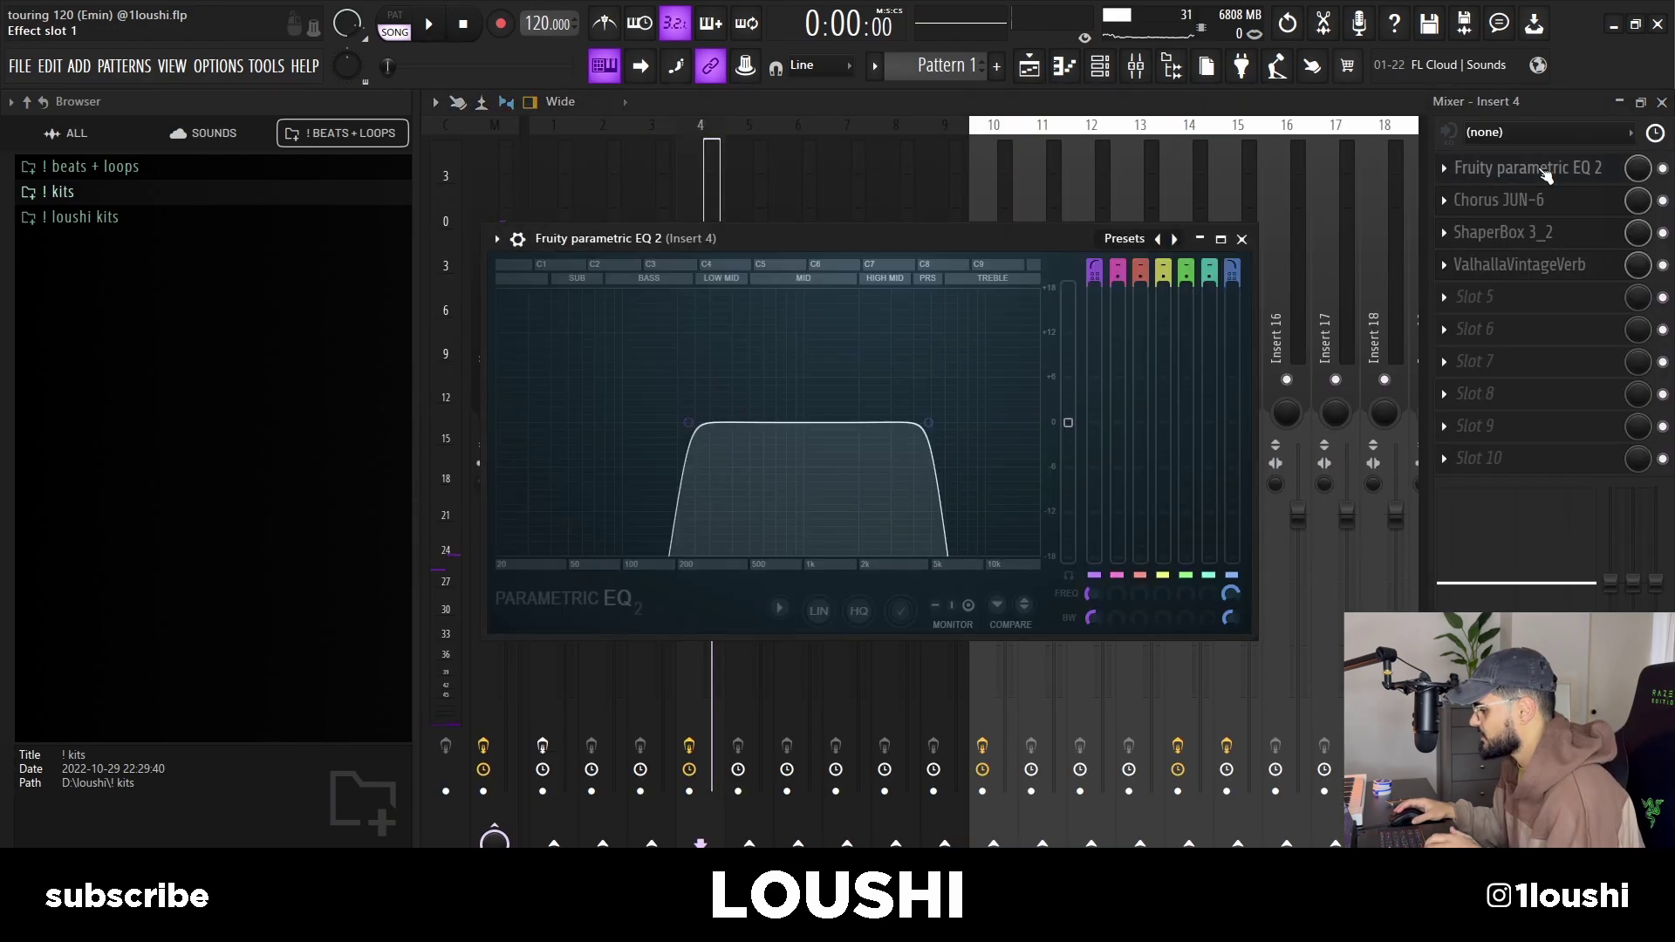
{"action": "left_click", "coordinate": [1246, 241]}
Step: Try to copy the Chorus JUN-6 preset from Insert 1 to Insert 4, and open the Chorus JUN-6 on Insert 4
{"action": "left_click", "coordinate": [551, 273]}
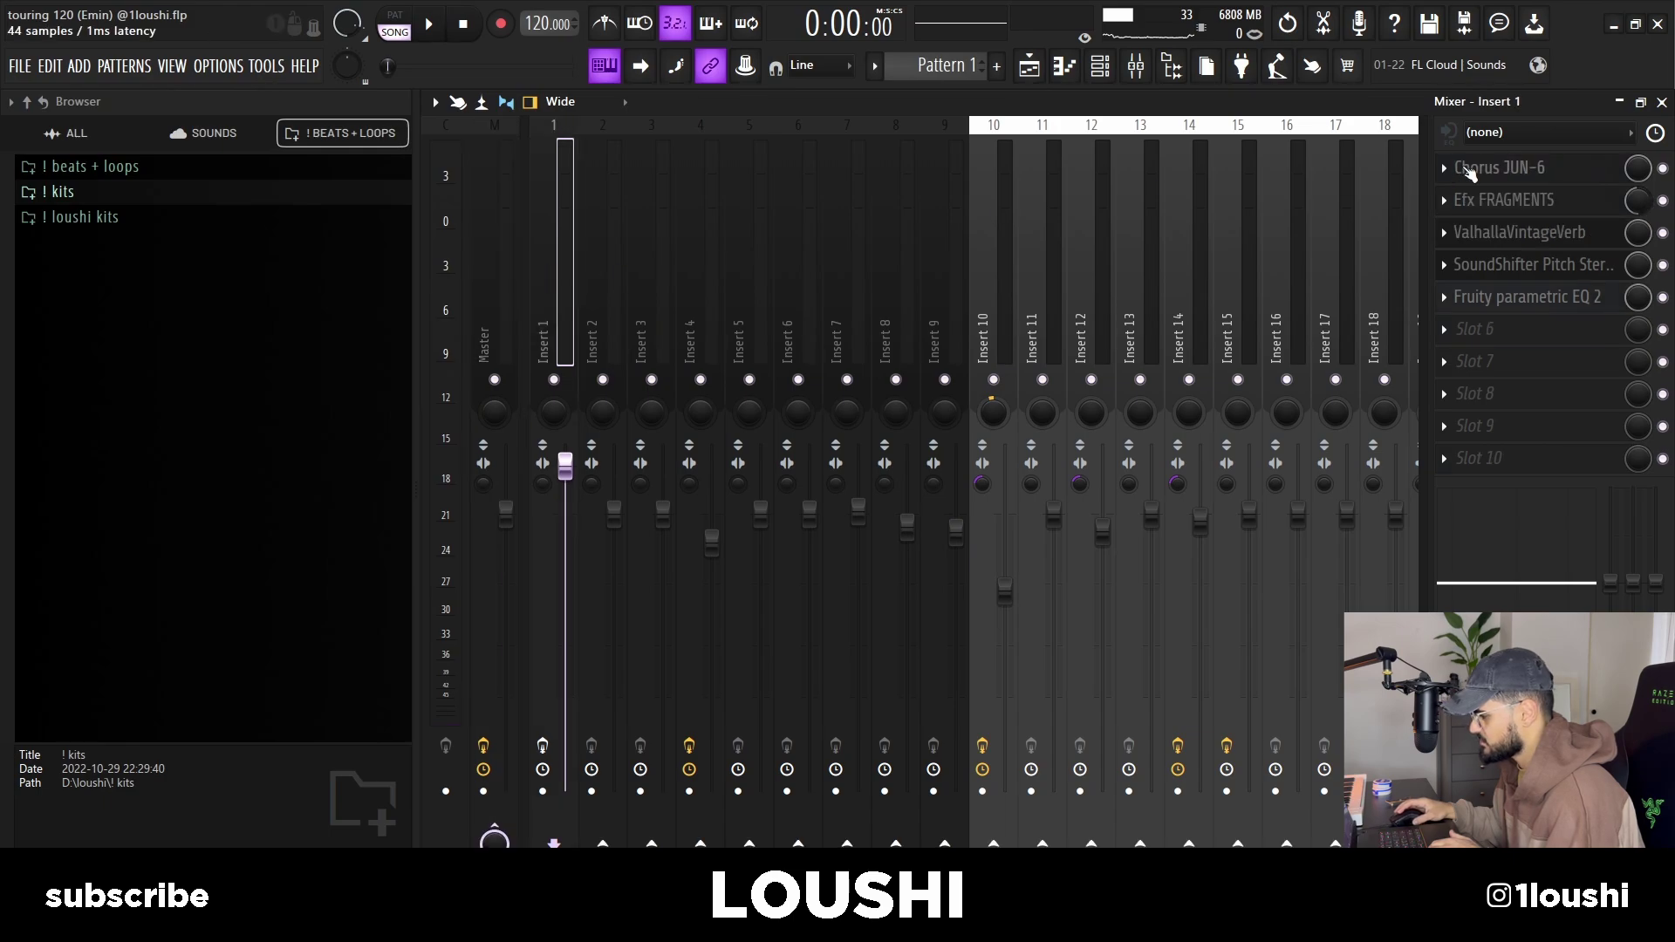
{"action": "left_click", "coordinate": [1452, 169]}
{"action": "left_click_drag", "start_coordinate": [1475, 291], "coordinate": [684, 288]}
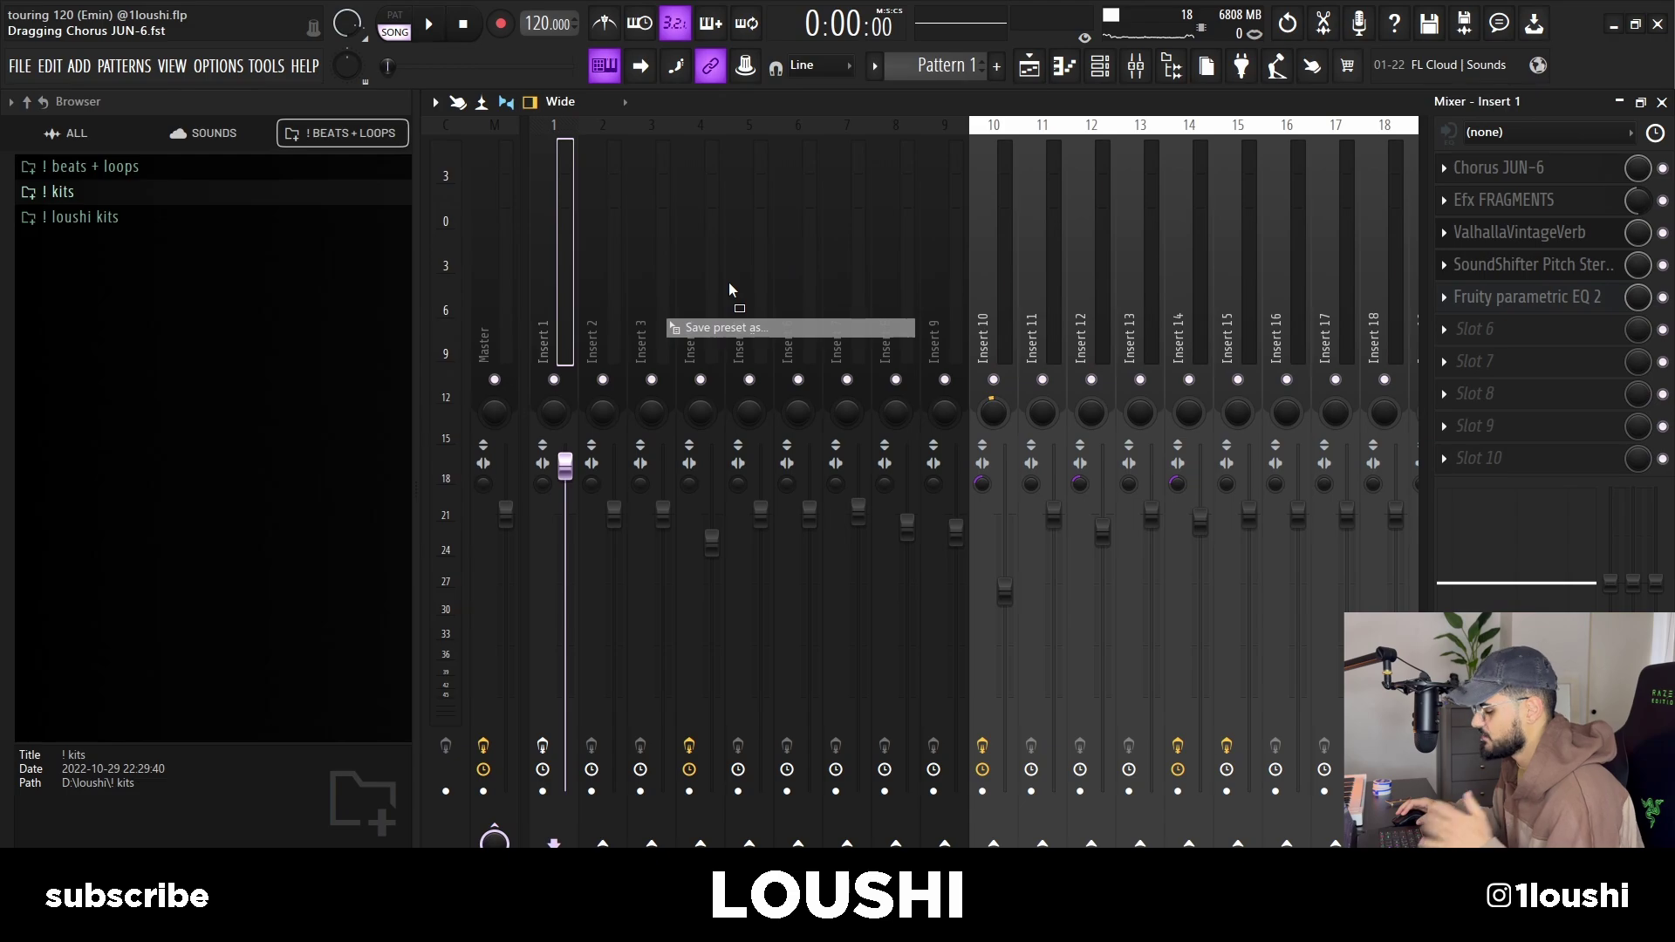
{"action": "left_click_drag", "start_coordinate": [729, 281], "coordinate": [729, 280]}
{"action": "left_click", "coordinate": [1524, 168]}
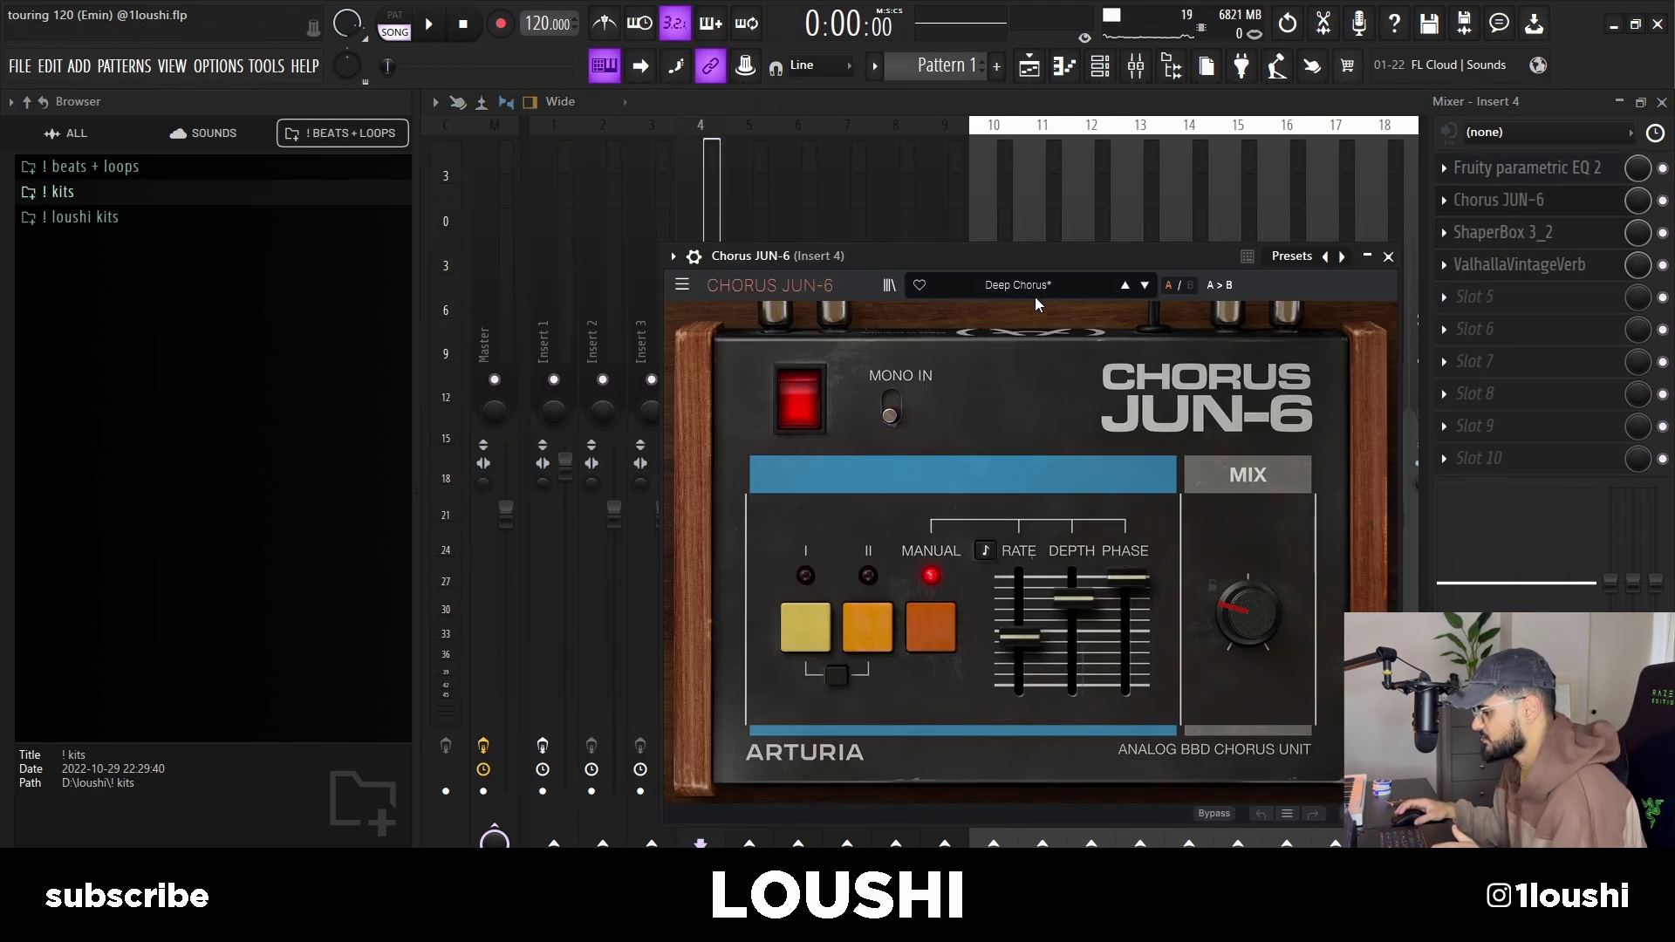
Step: Inspect the ShaperBox 3 pan curve on Insert 4 and open the channel's ValhallaVintageVerb
{"action": "left_click", "coordinate": [1500, 232]}
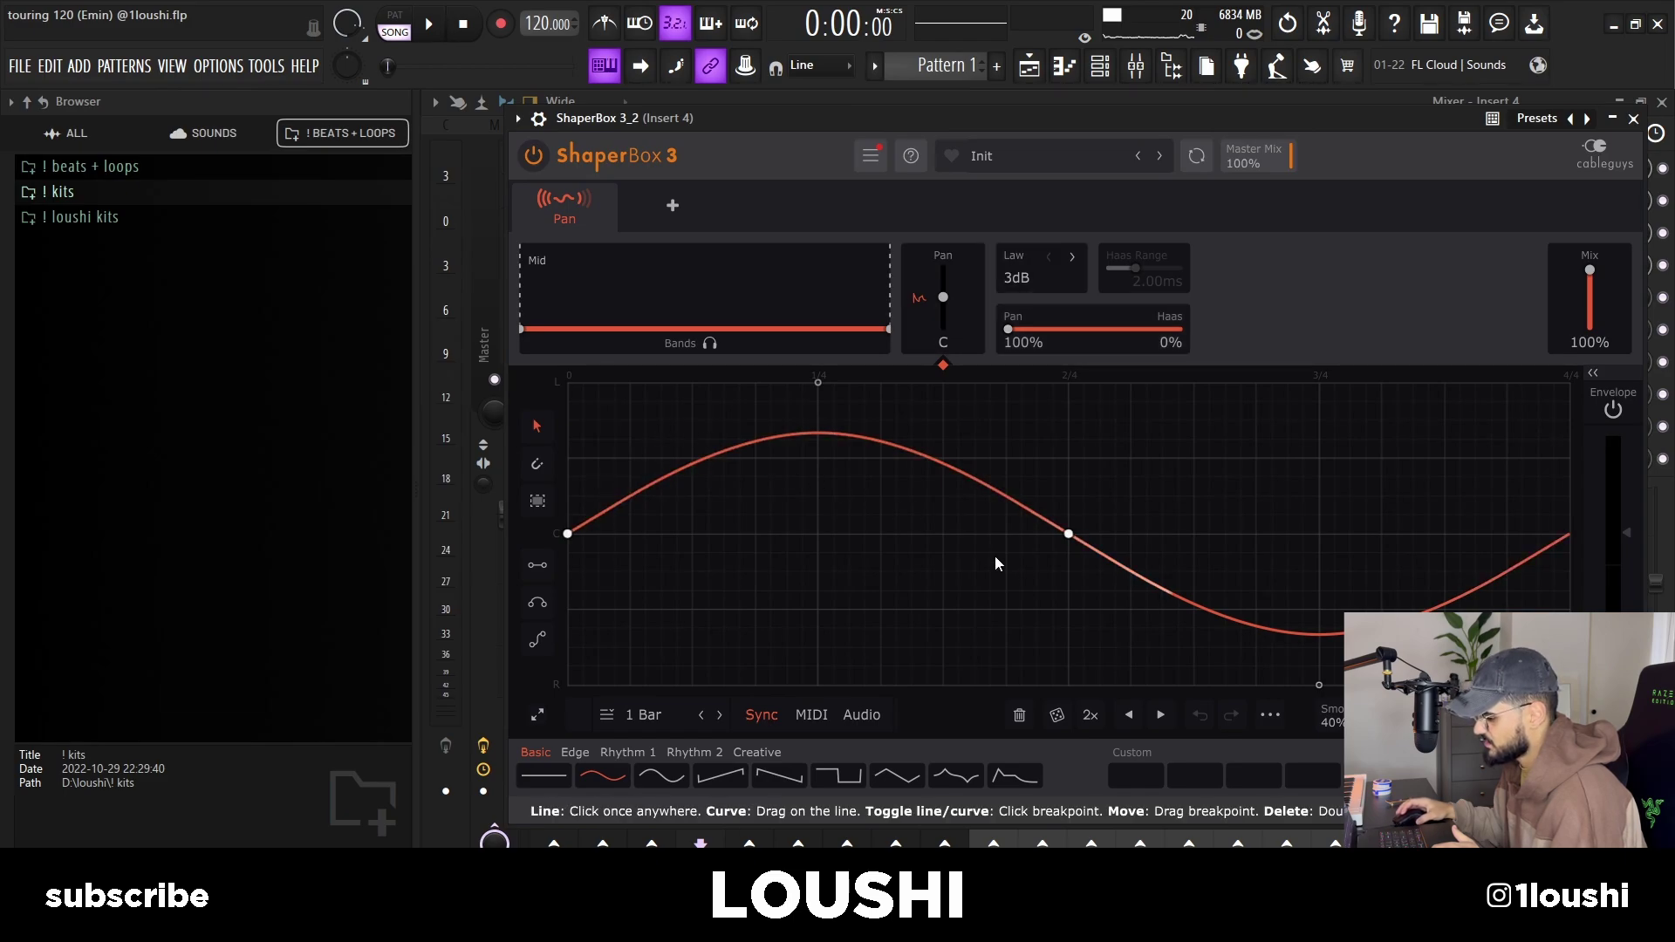
{"action": "left_click", "coordinate": [1633, 119]}
{"action": "left_click", "coordinate": [1521, 265]}
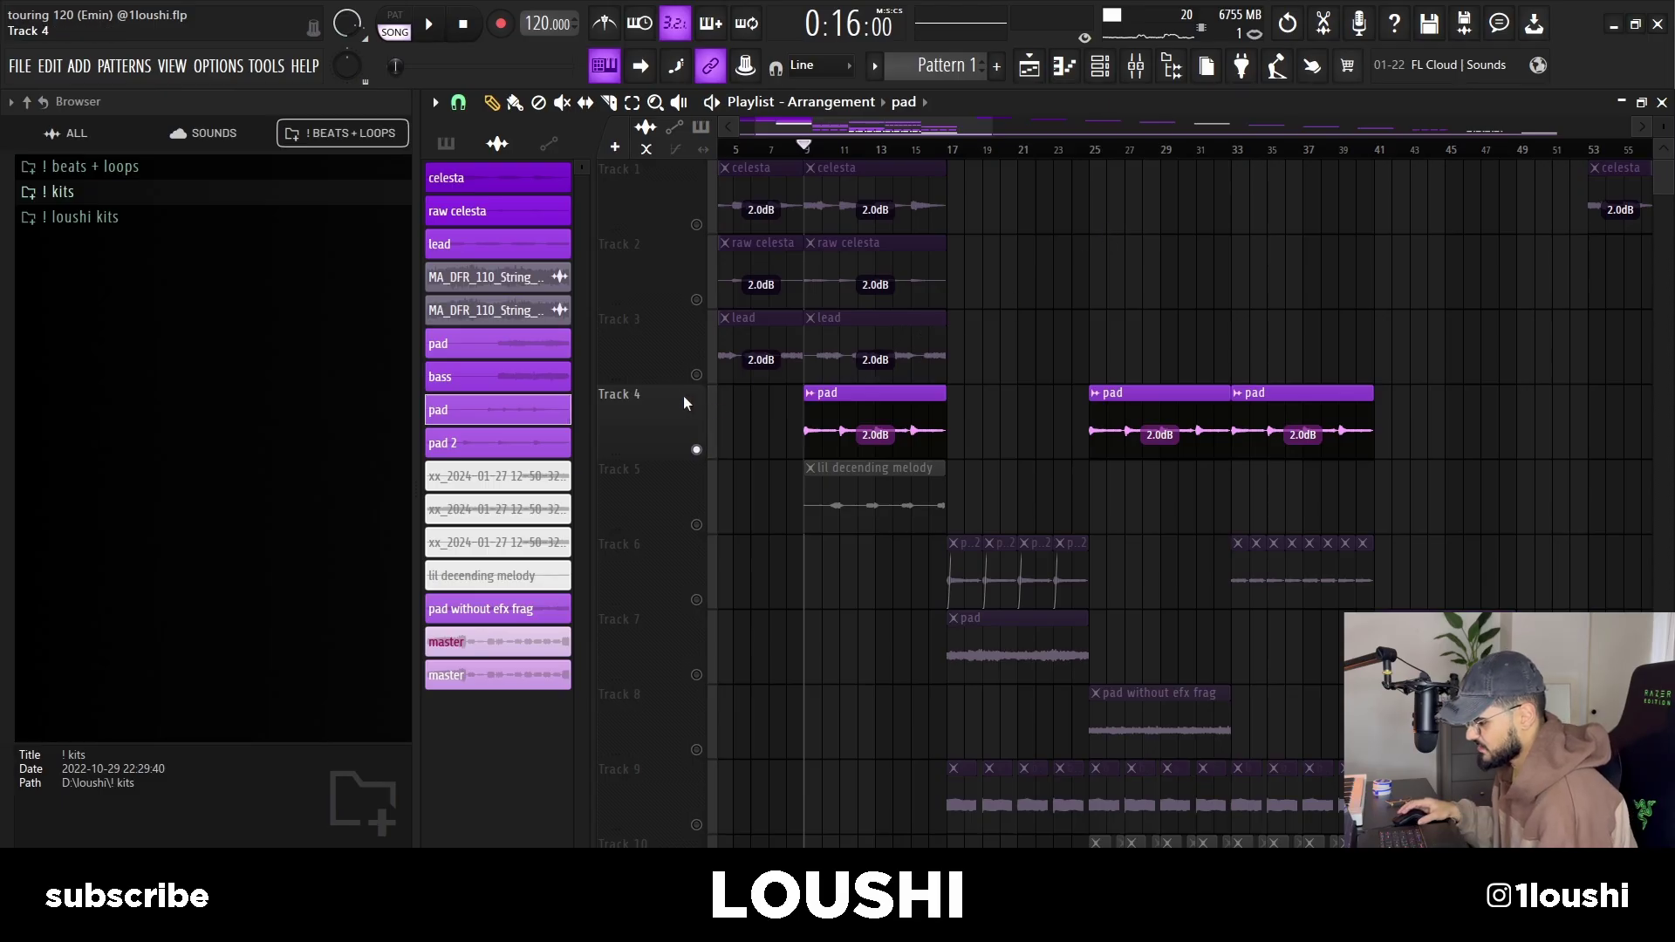
Step: Unmute the lead, raw celesta and celesta on Tracks 3, 2 and 1 alongside the pad on Track 4
{"action": "left_click", "coordinate": [697, 375]}
{"action": "left_click", "coordinate": [696, 299]}
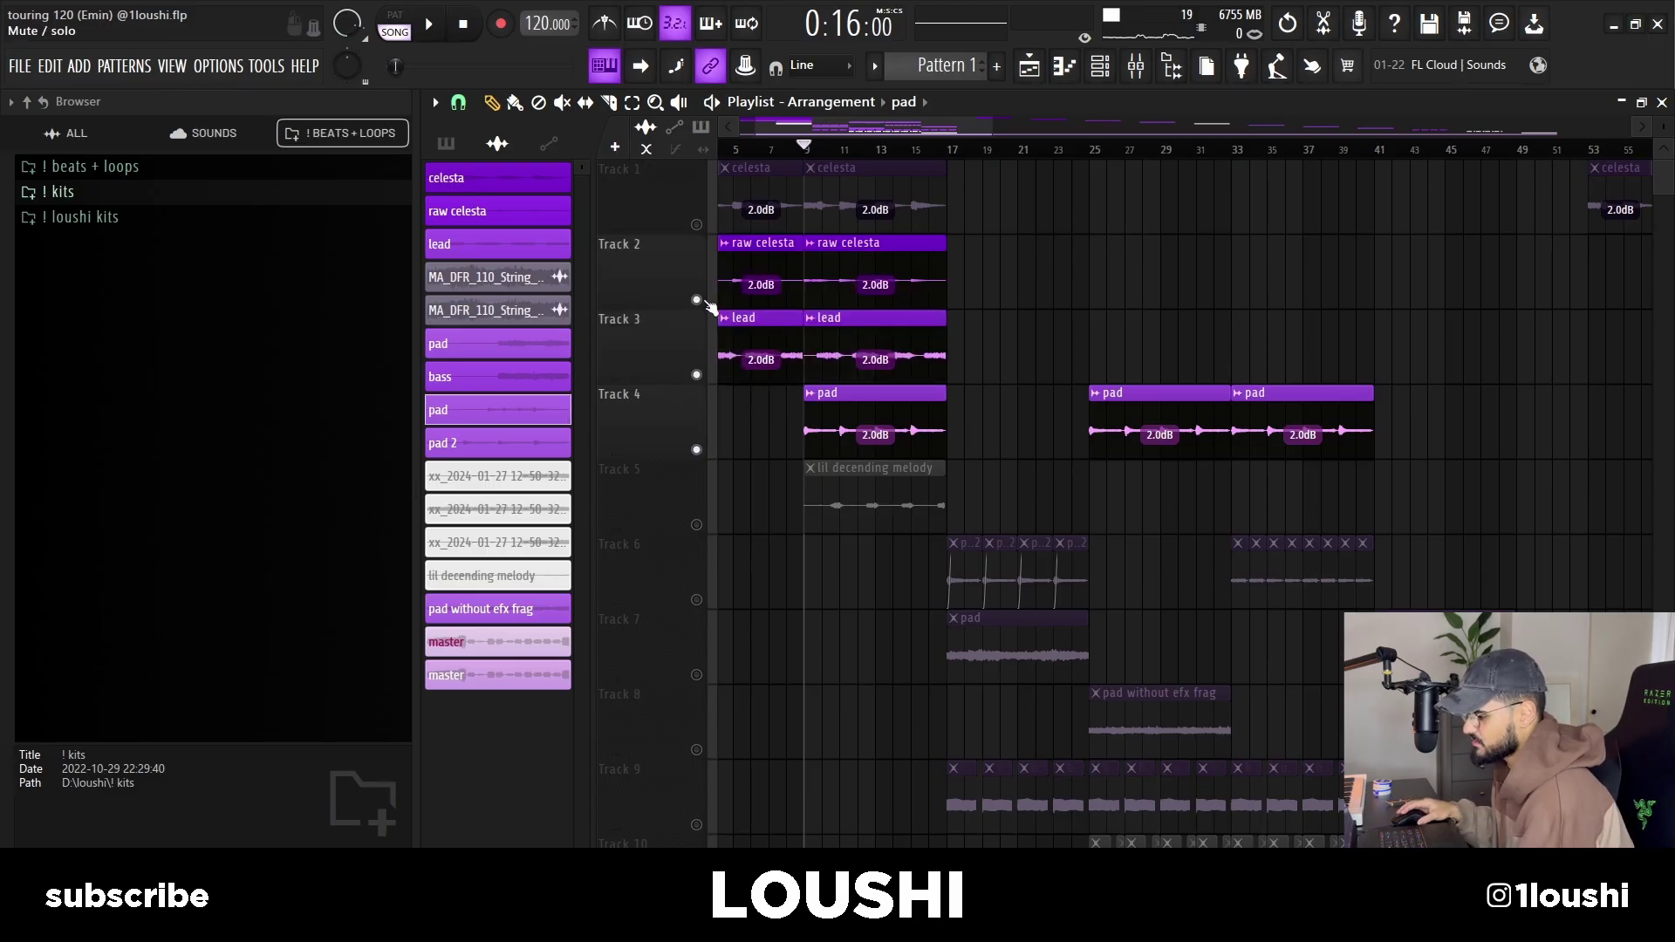
{"action": "left_click", "coordinate": [697, 225]}
Step: Open the Cradle The Prince chords in the piano roll and select the lower three notes of the first chord
{"action": "left_click", "coordinate": [1104, 68]}
{"action": "key", "text": "F7"}
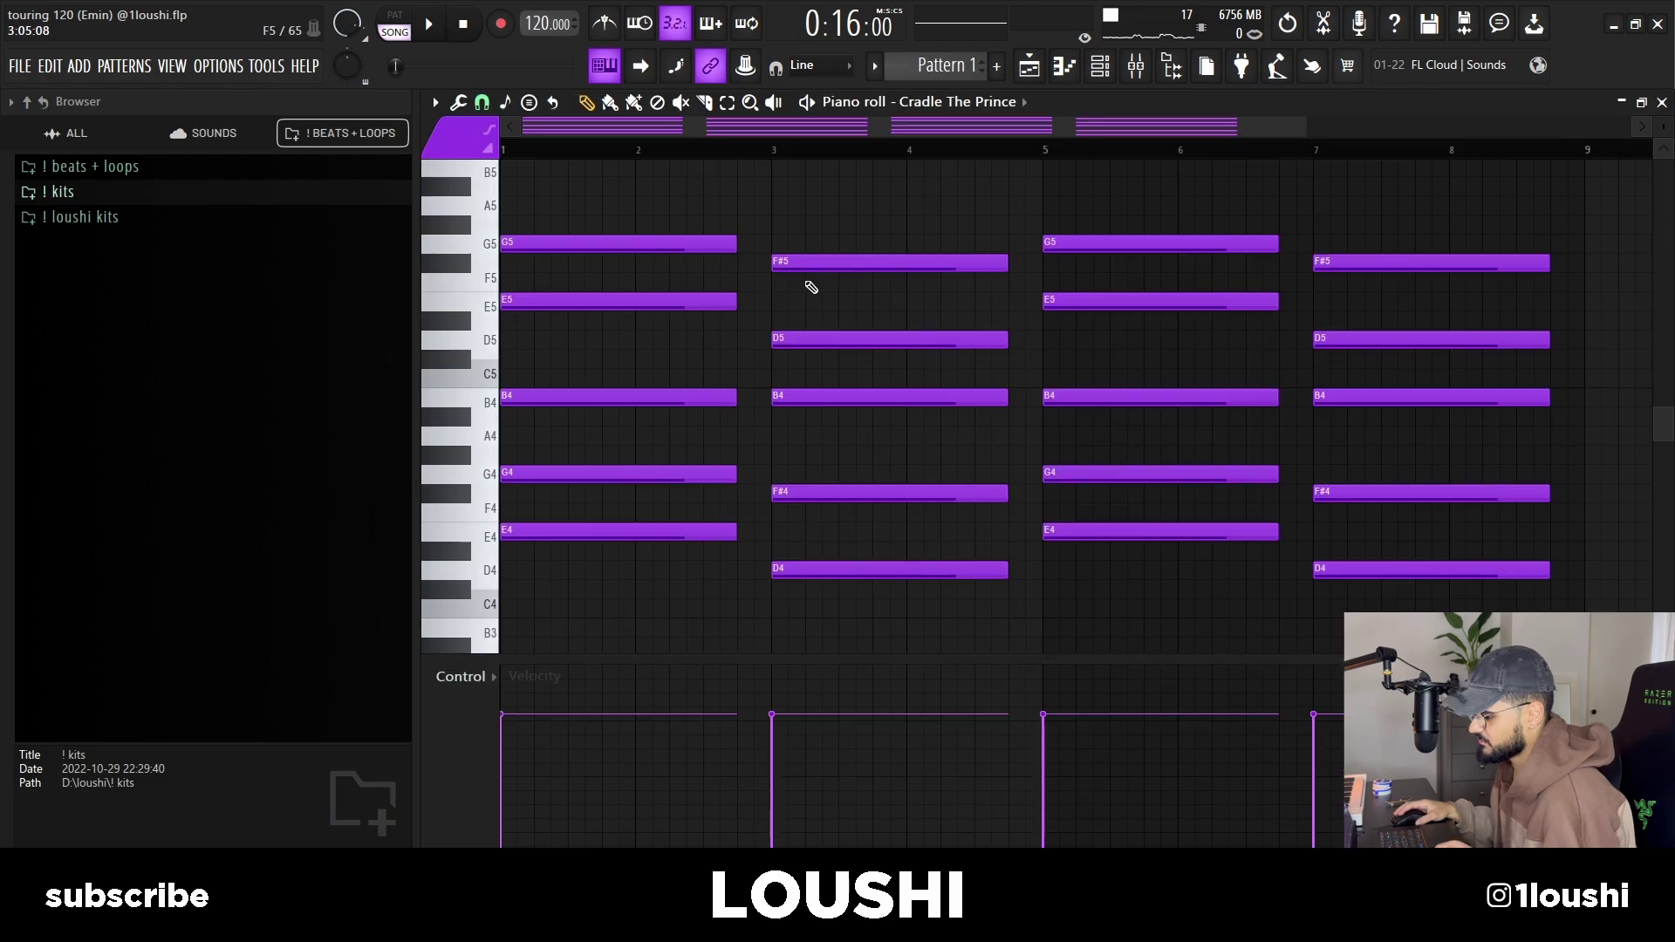
{"action": "left_click_drag", "start_coordinate": [604, 395], "coordinate": [617, 599], "text": "ctrl"}
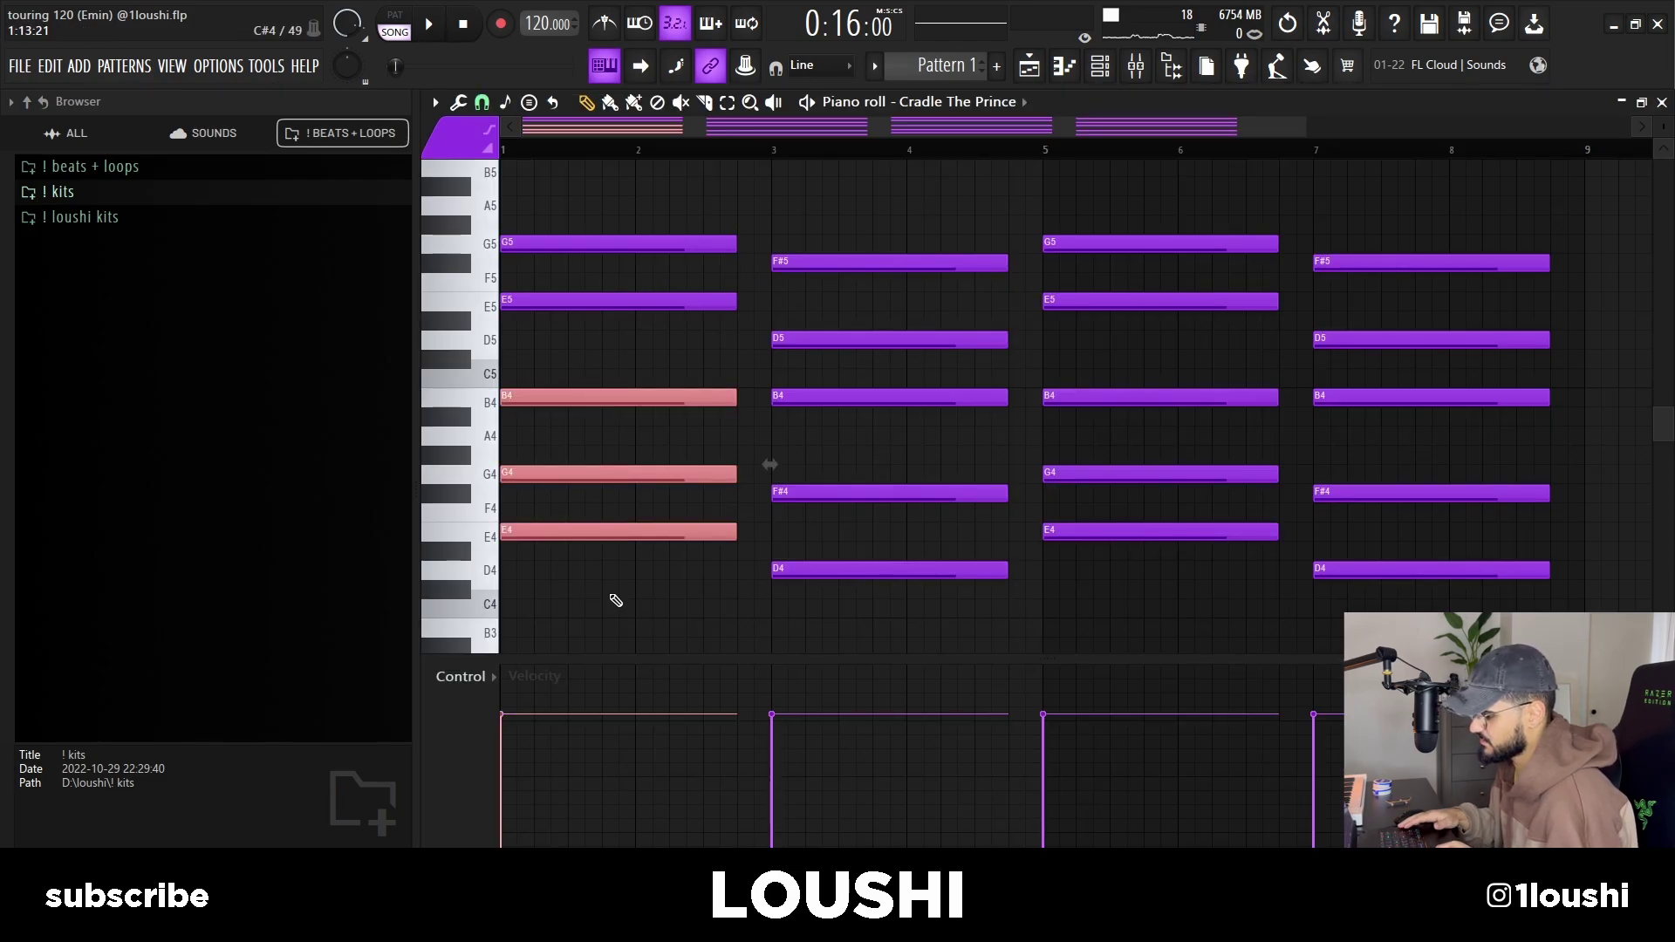
{"action": "scroll", "coordinate": [616, 600], "scroll_direction": "up", "scroll_amount": 1}
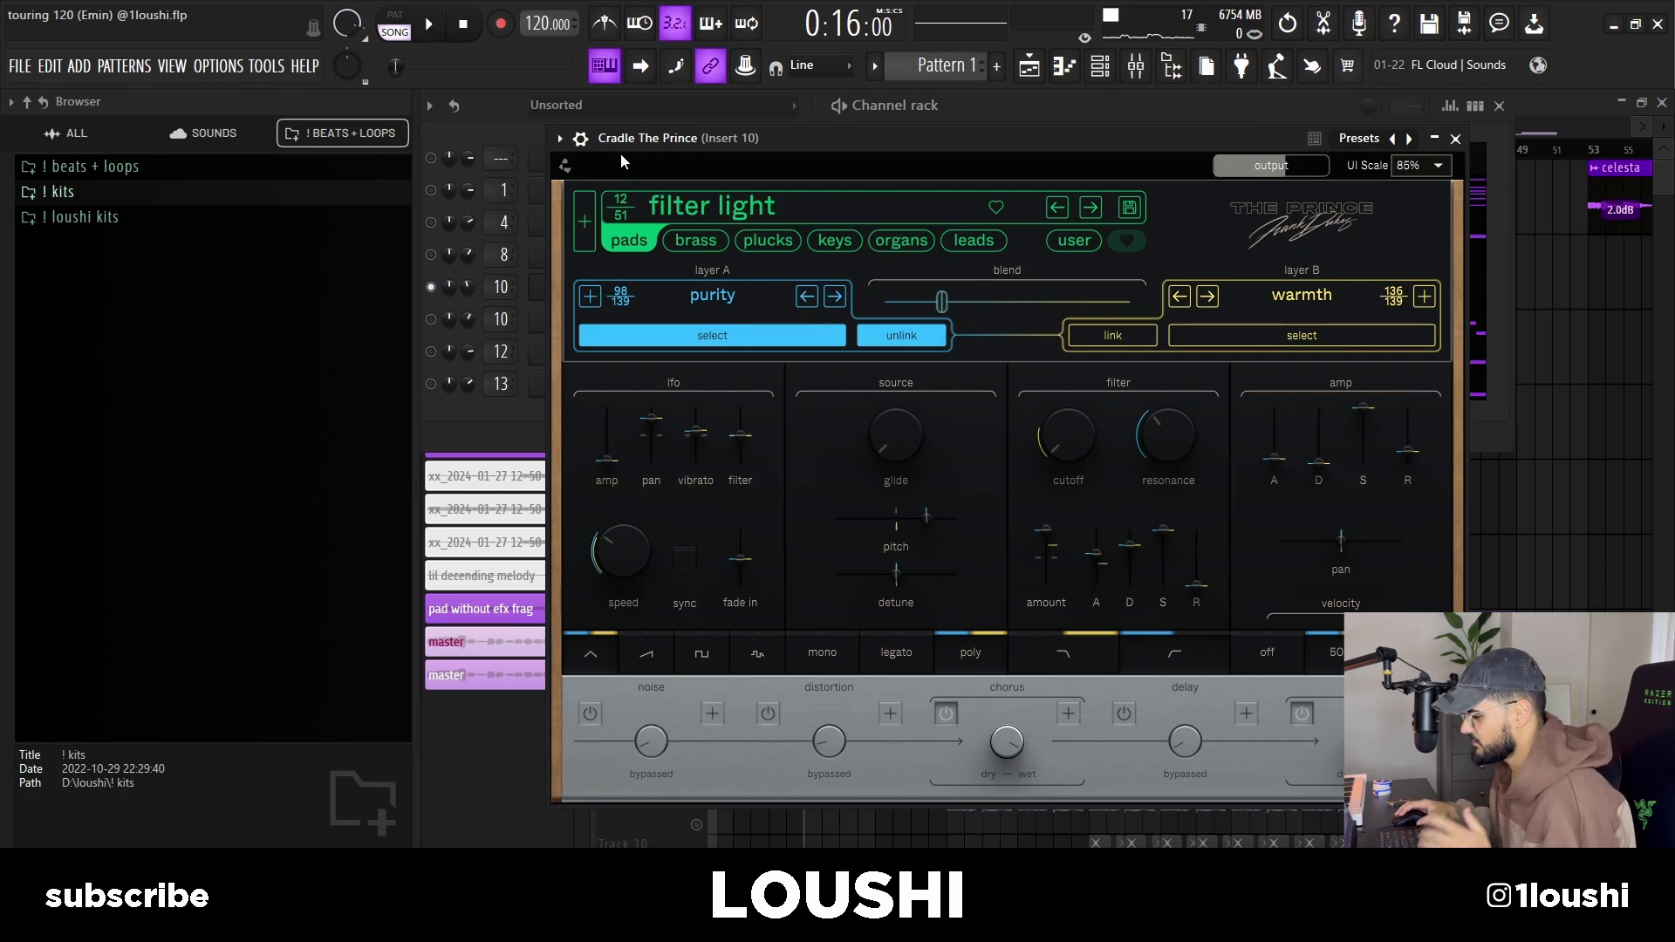
Step: Review the filter light preset in Cradle The Prince and Cradle The Prince #2, closing both plugin windows
{"action": "left_click", "coordinate": [1456, 138]}
{"action": "key", "text": "F6"}
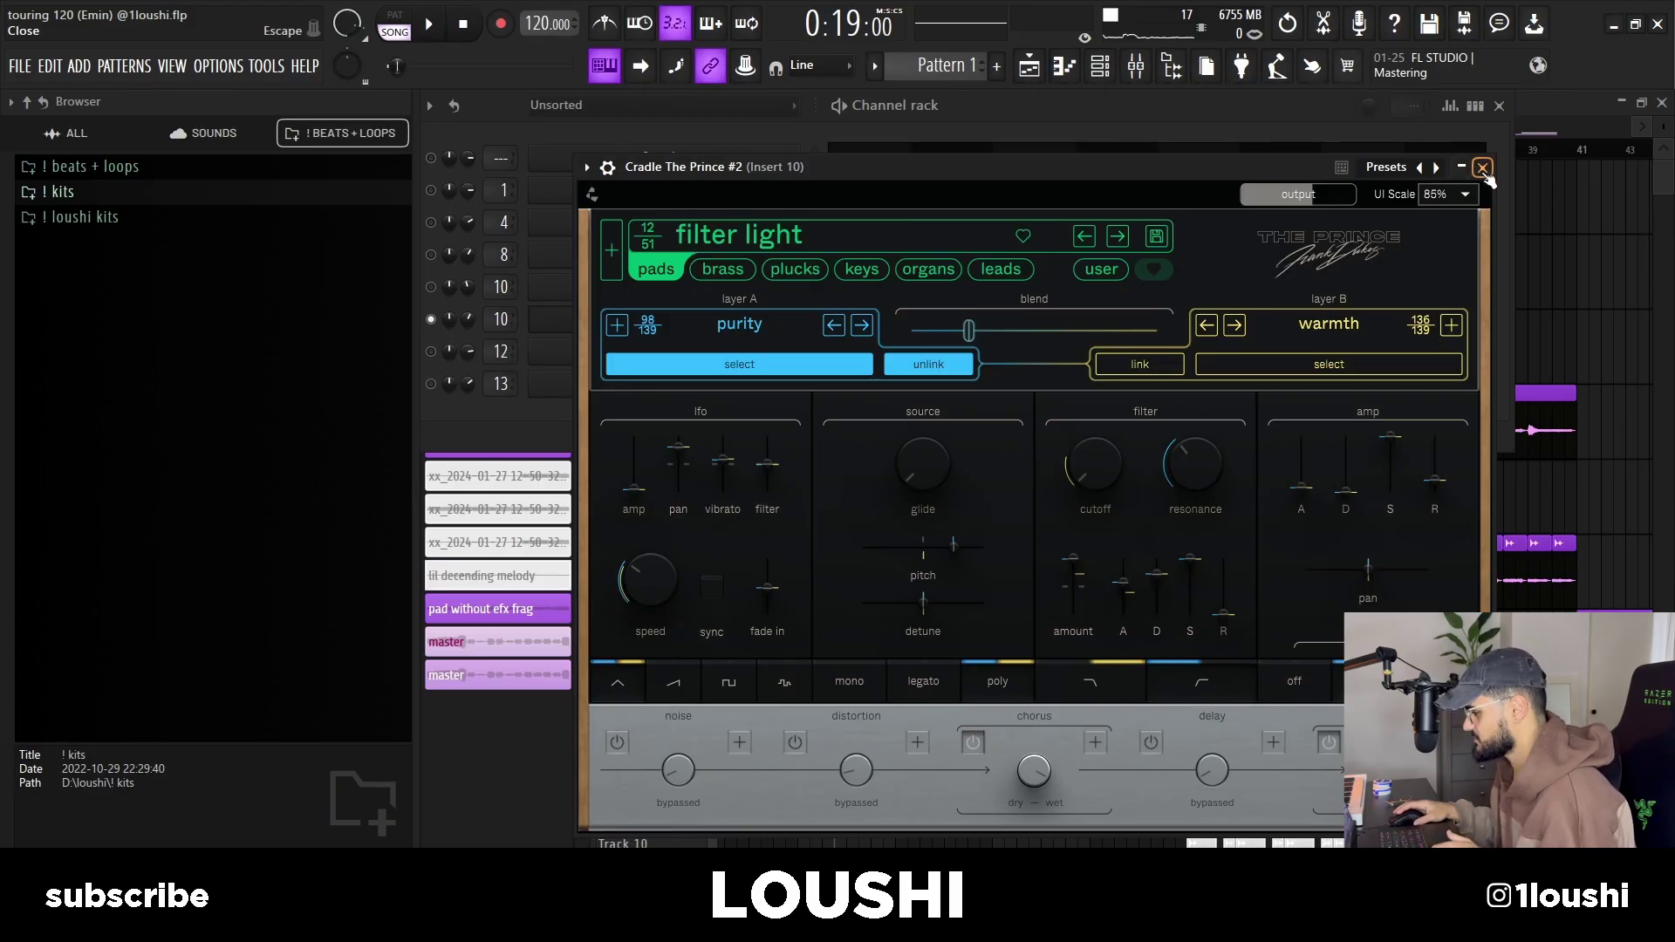
{"action": "left_click", "coordinate": [1483, 167]}
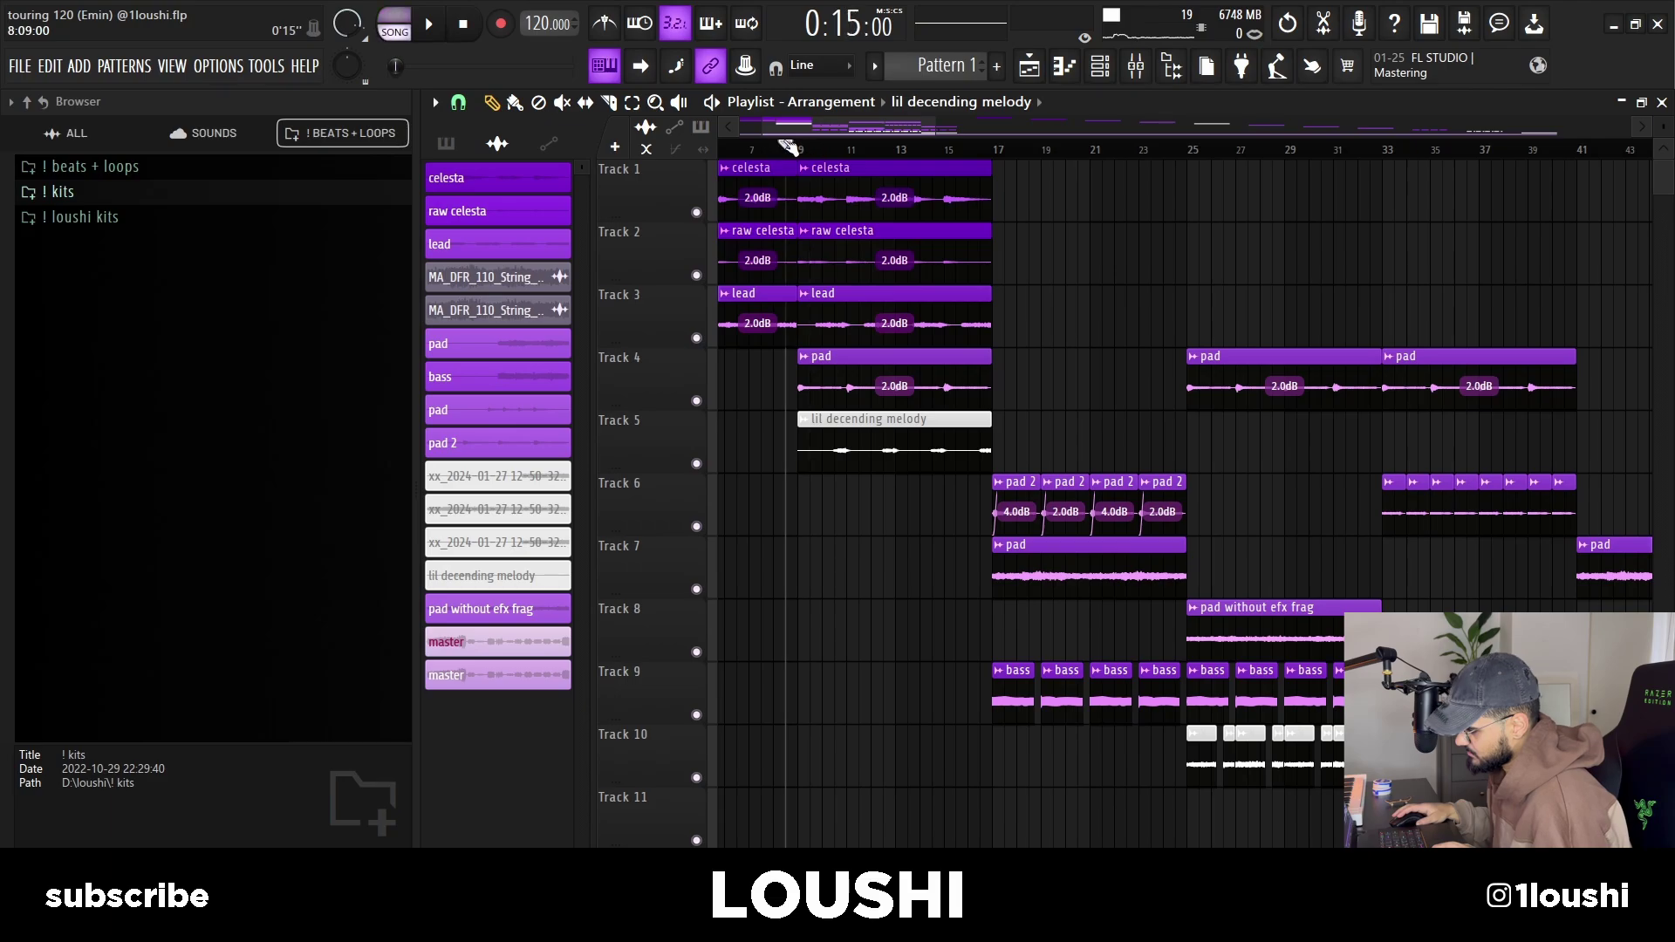
Step: Audition the MA_DFR_110 string ambience loop on Track 15 and open its audio clip settings
{"action": "scroll", "coordinate": [804, 200], "scroll_direction": "down", "scroll_amount": 3}
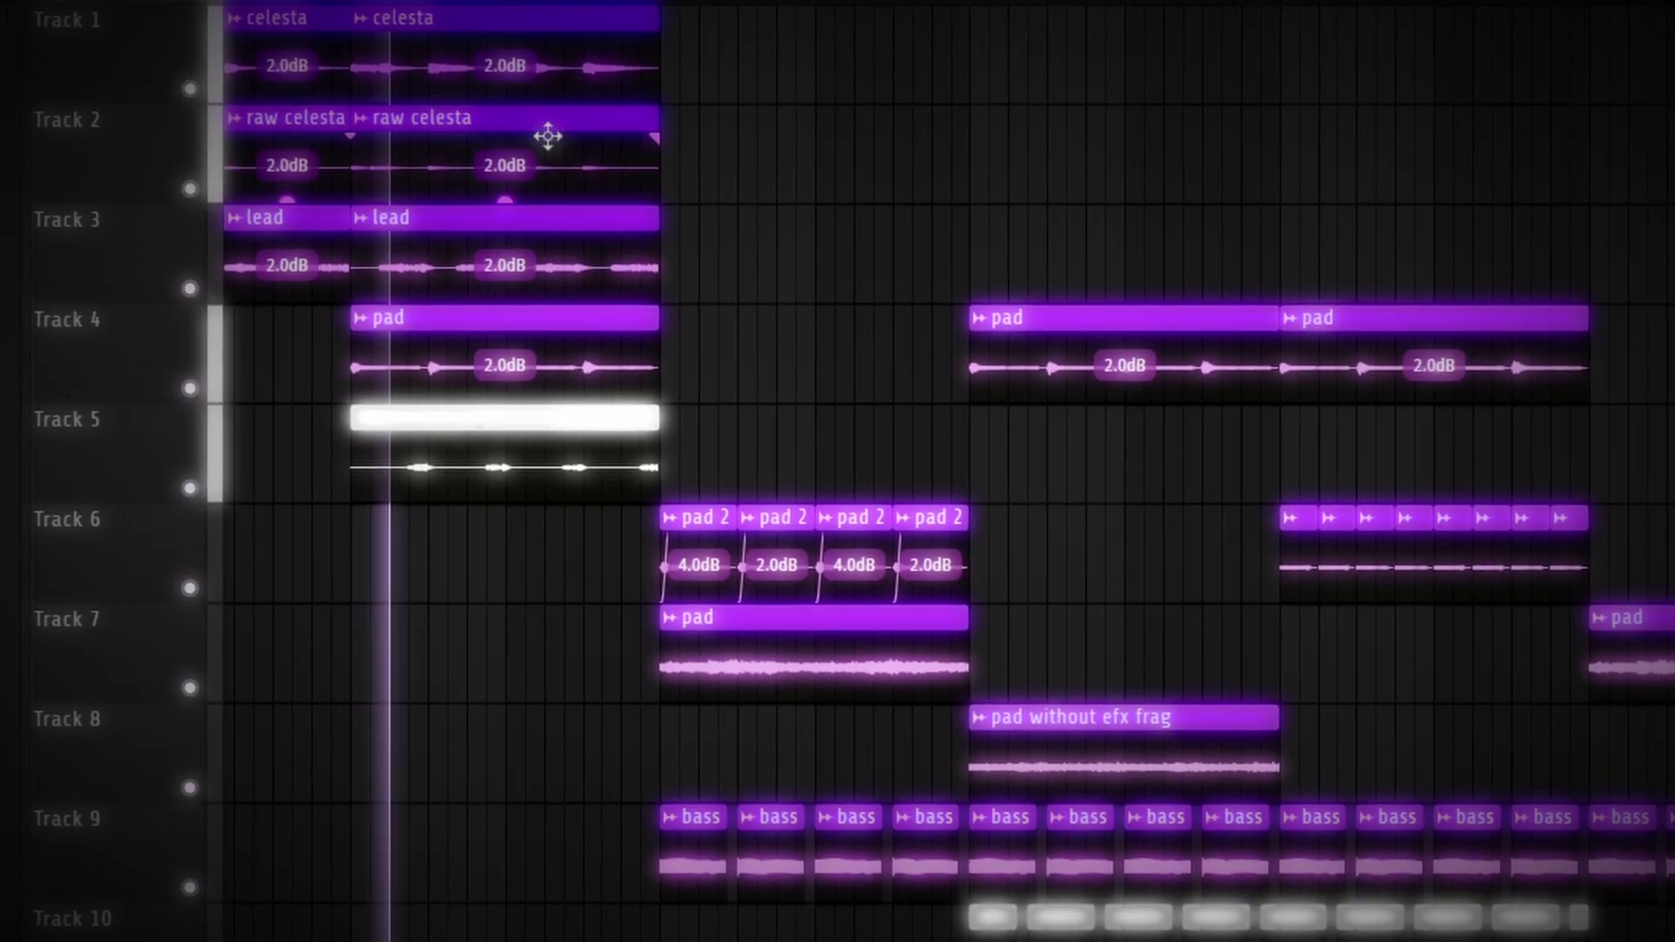
{"action": "scroll", "coordinate": [802, 357], "scroll_direction": "down", "scroll_amount": 1}
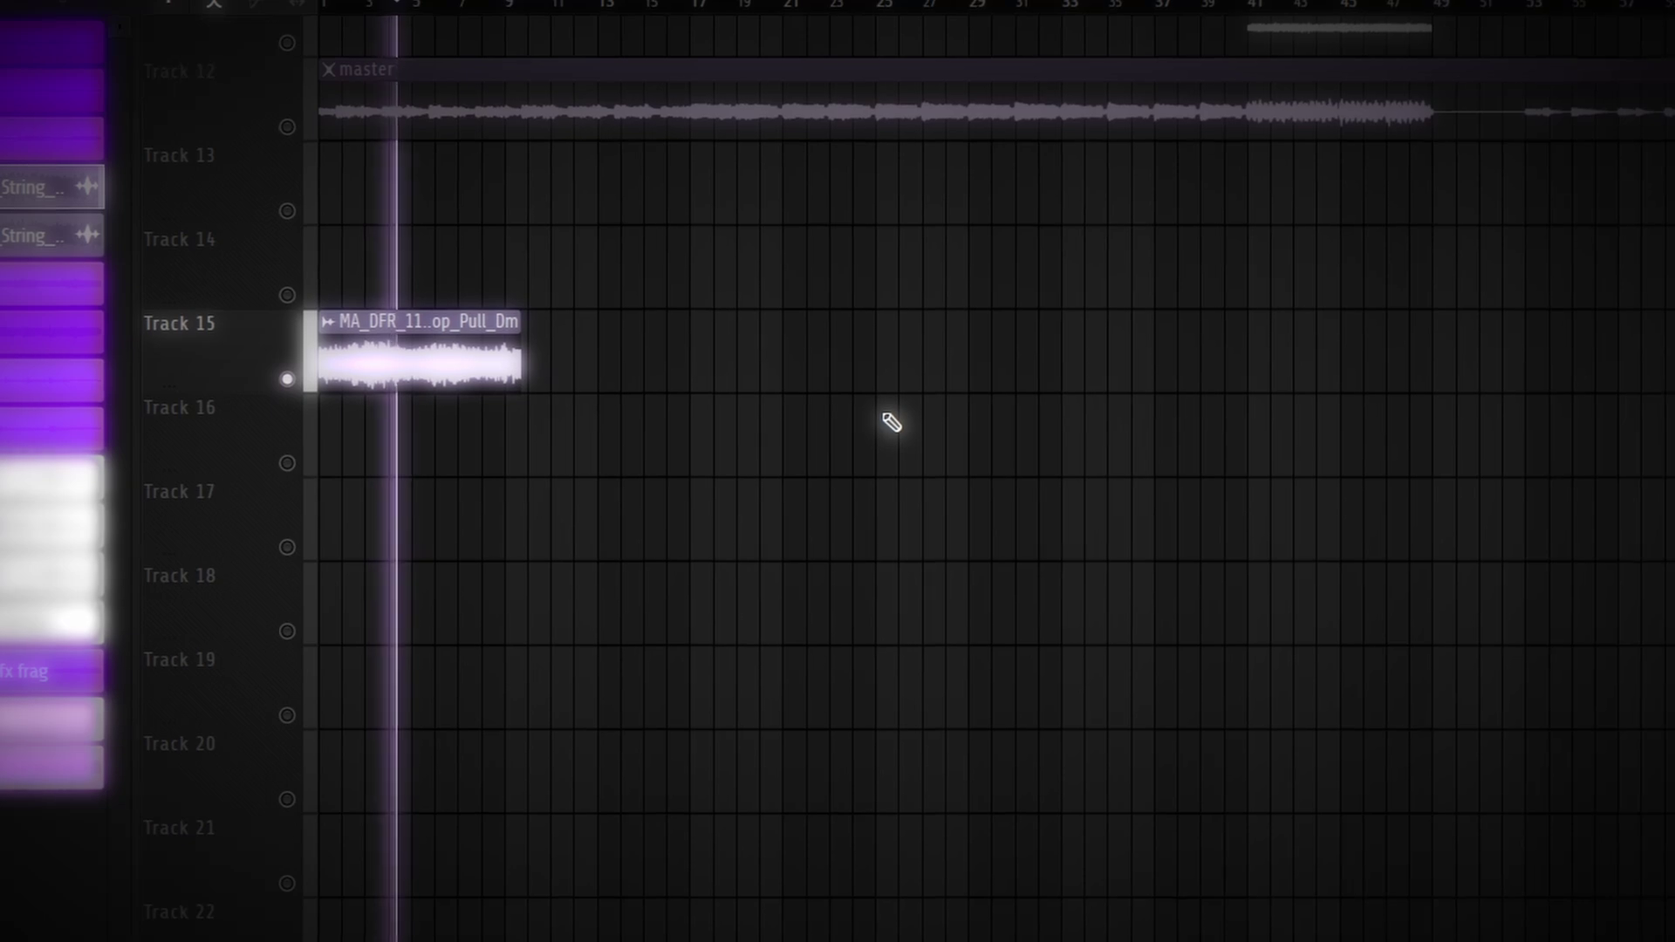
{"action": "key", "text": "space"}
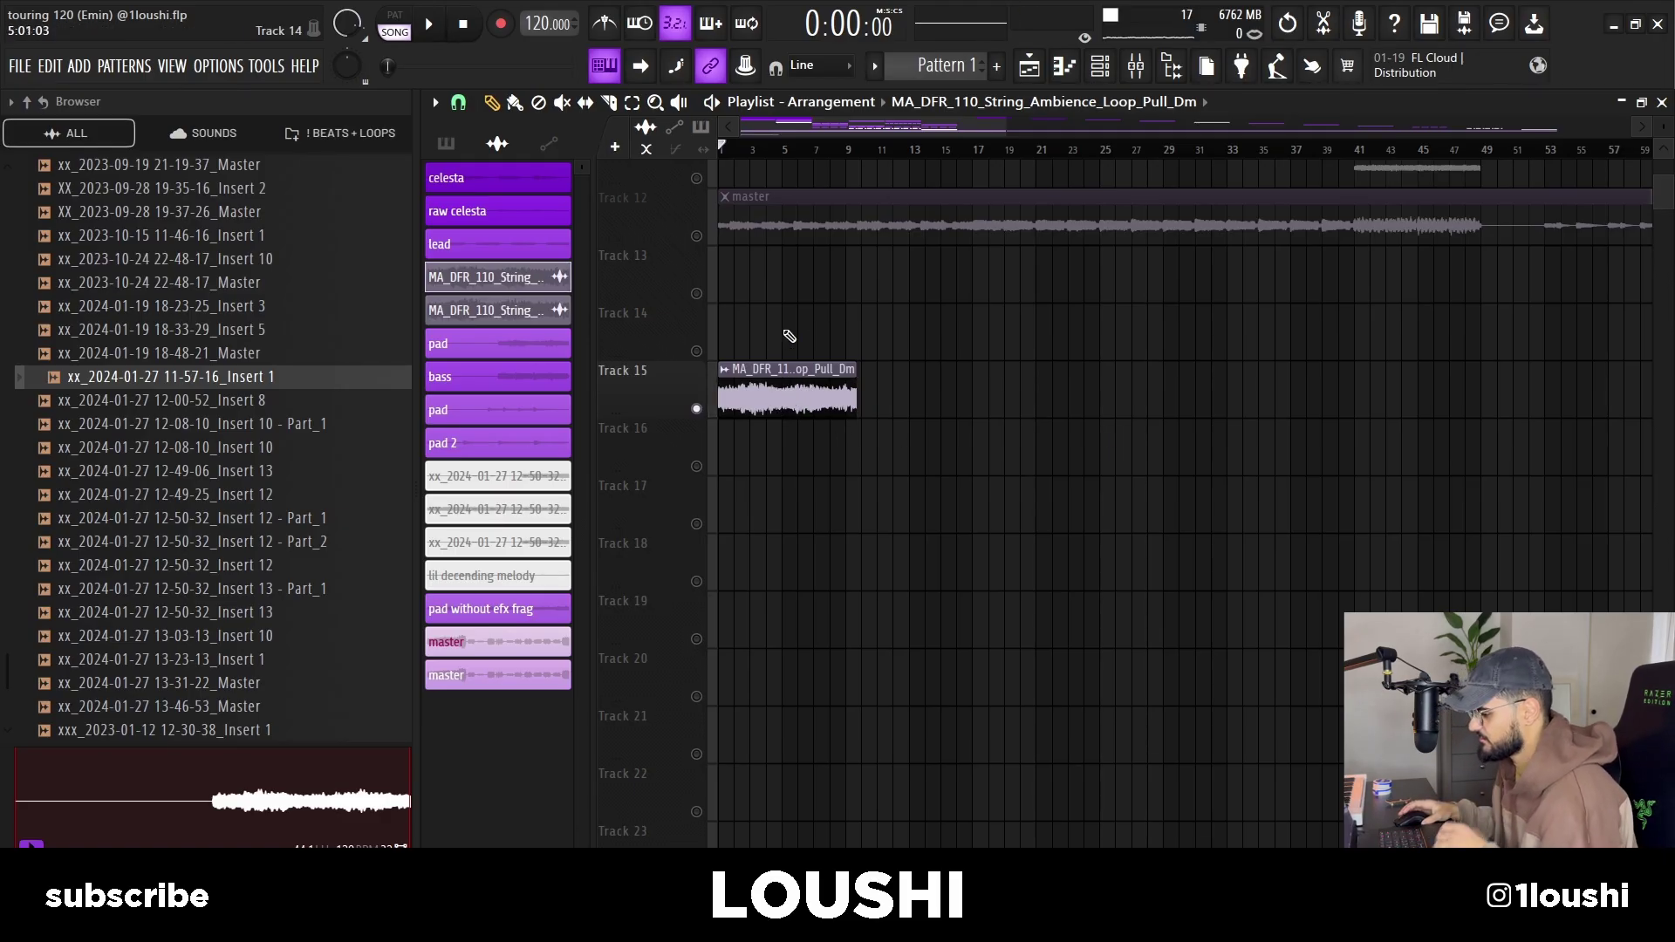
{"action": "double_click", "coordinate": [764, 399]}
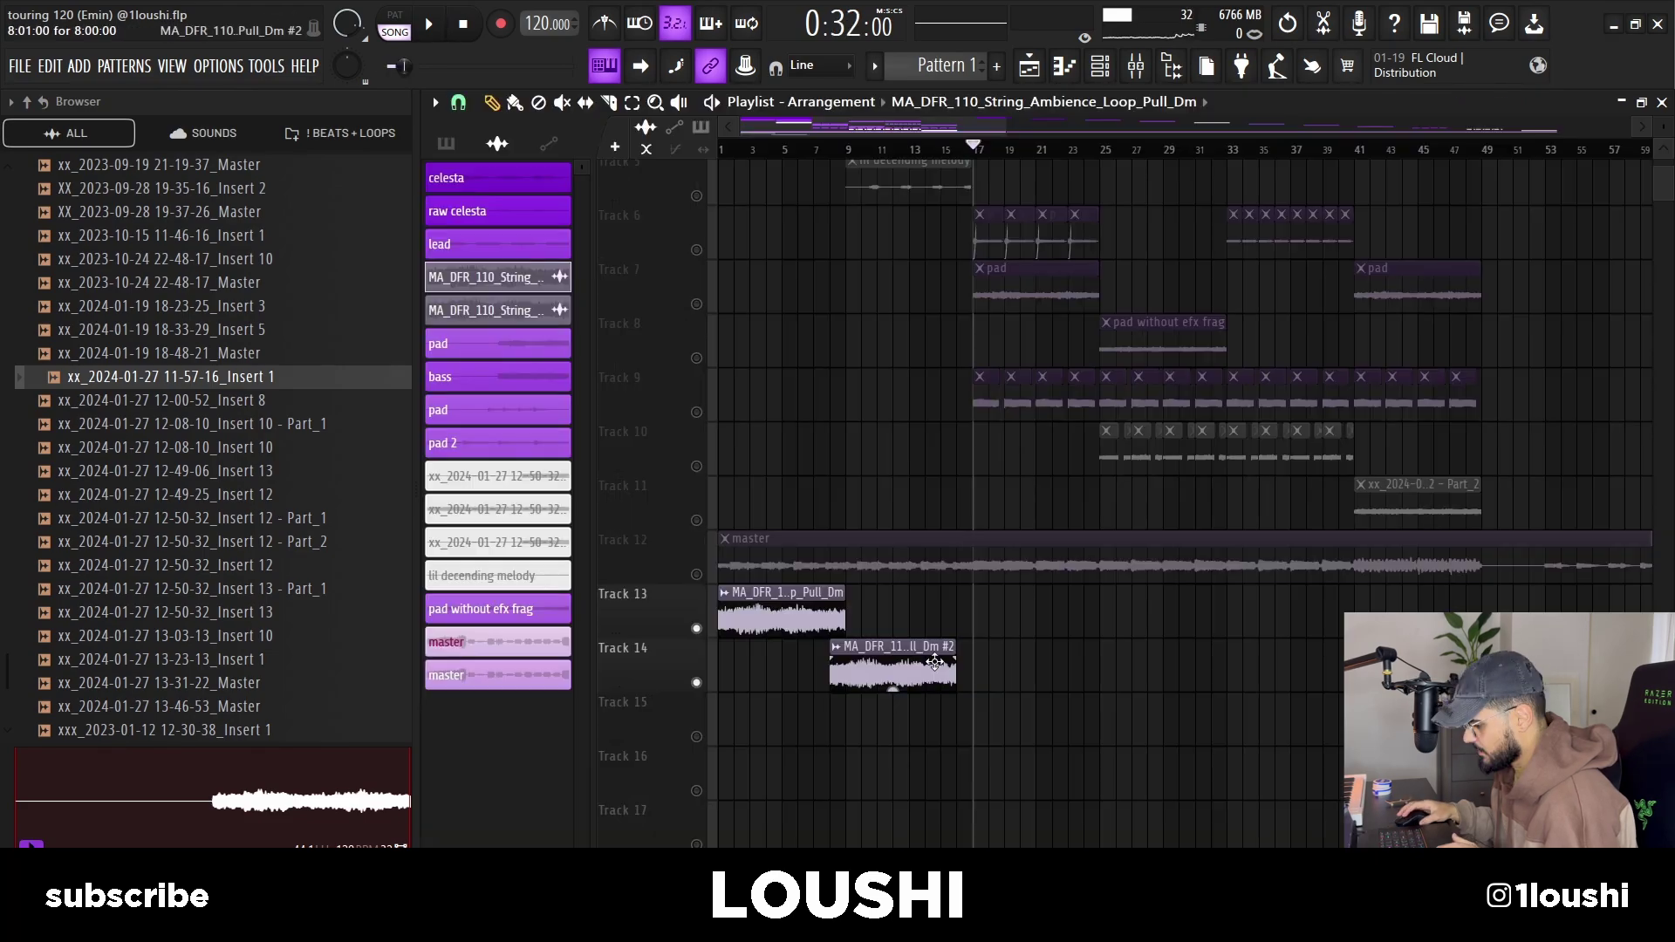
Step: Move the second string ambience loop on Track 14 earlier against the Track 13 loop and check its time-stretching pitch setting
{"action": "left_click_drag", "start_coordinate": [872, 667], "coordinate": [833, 667]}
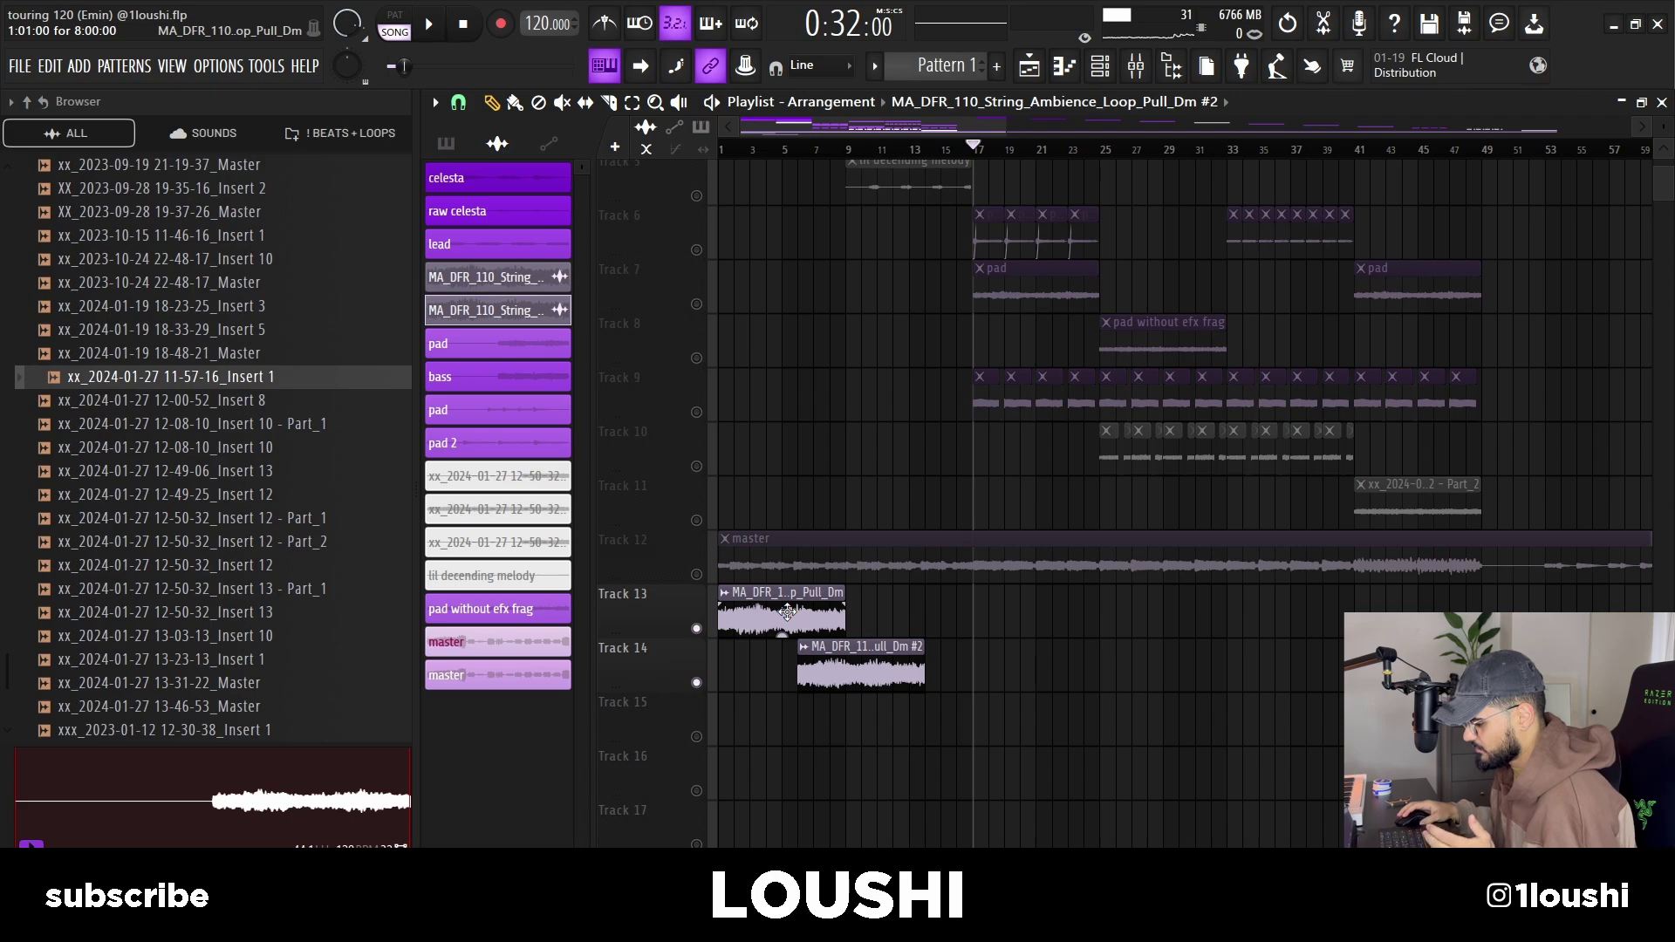
{"action": "scroll", "coordinate": [799, 556], "scroll_direction": "up", "scroll_amount": 2}
{"action": "scroll", "coordinate": [777, 441], "scroll_direction": "up", "scroll_amount": 2}
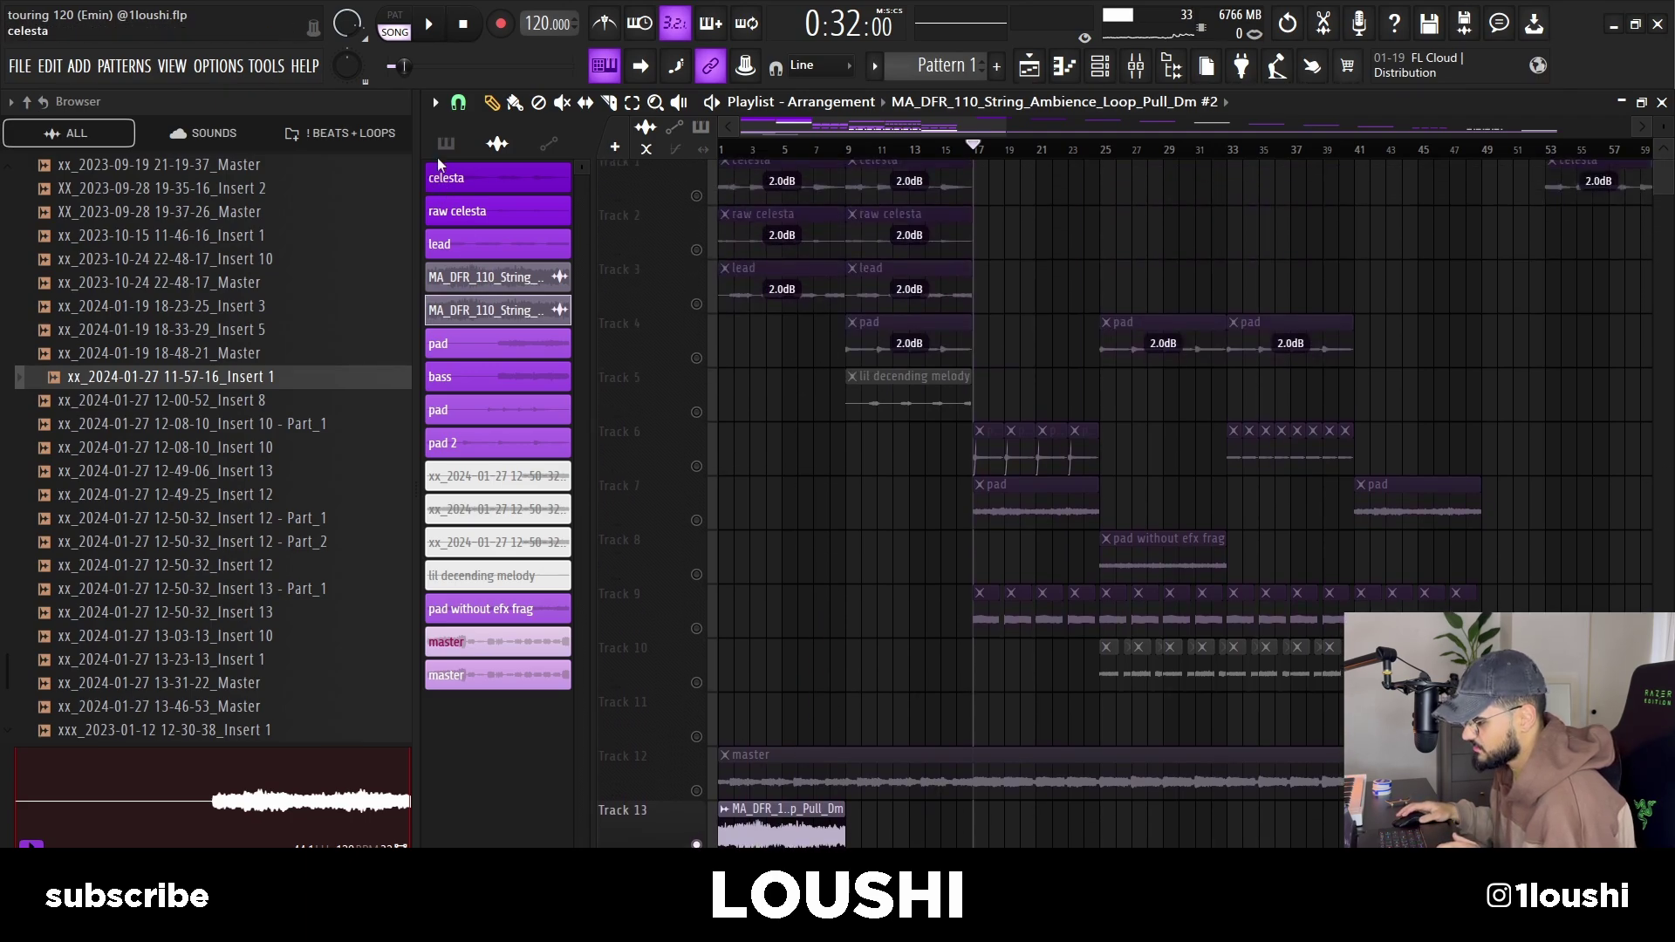
{"action": "key", "text": "F7"}
{"action": "scroll", "coordinate": [803, 471], "scroll_direction": "up", "scroll_amount": 3}
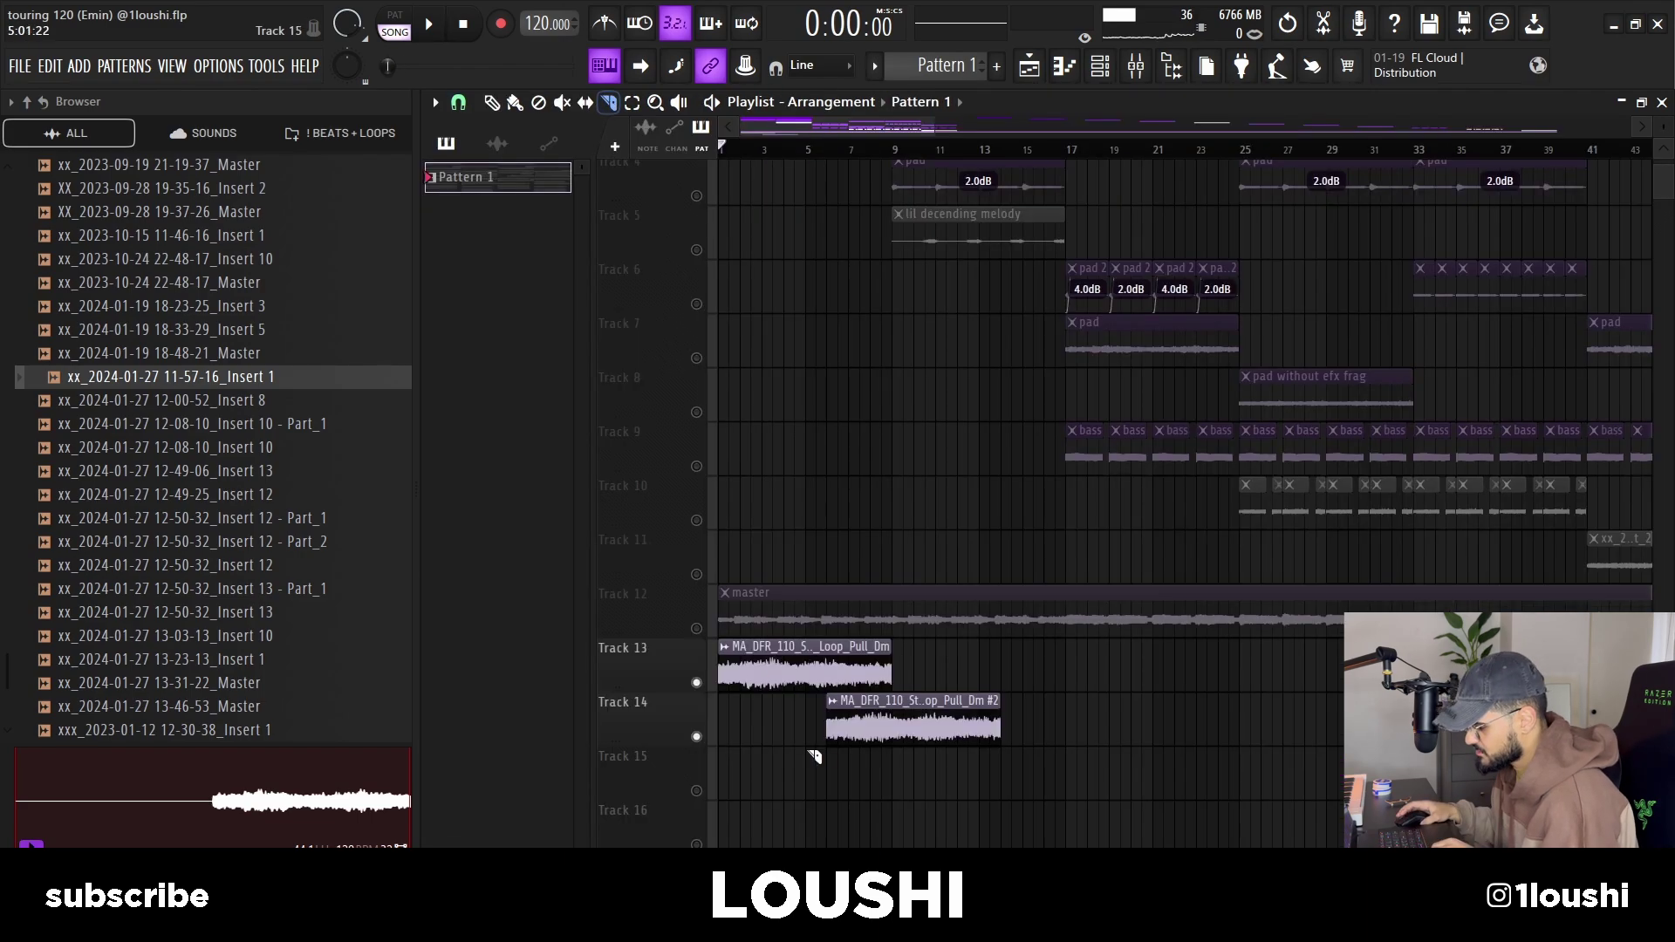
{"action": "left_click_drag", "start_coordinate": [872, 719], "coordinate": [808, 719]}
{"action": "double_click", "coordinate": [830, 717]}
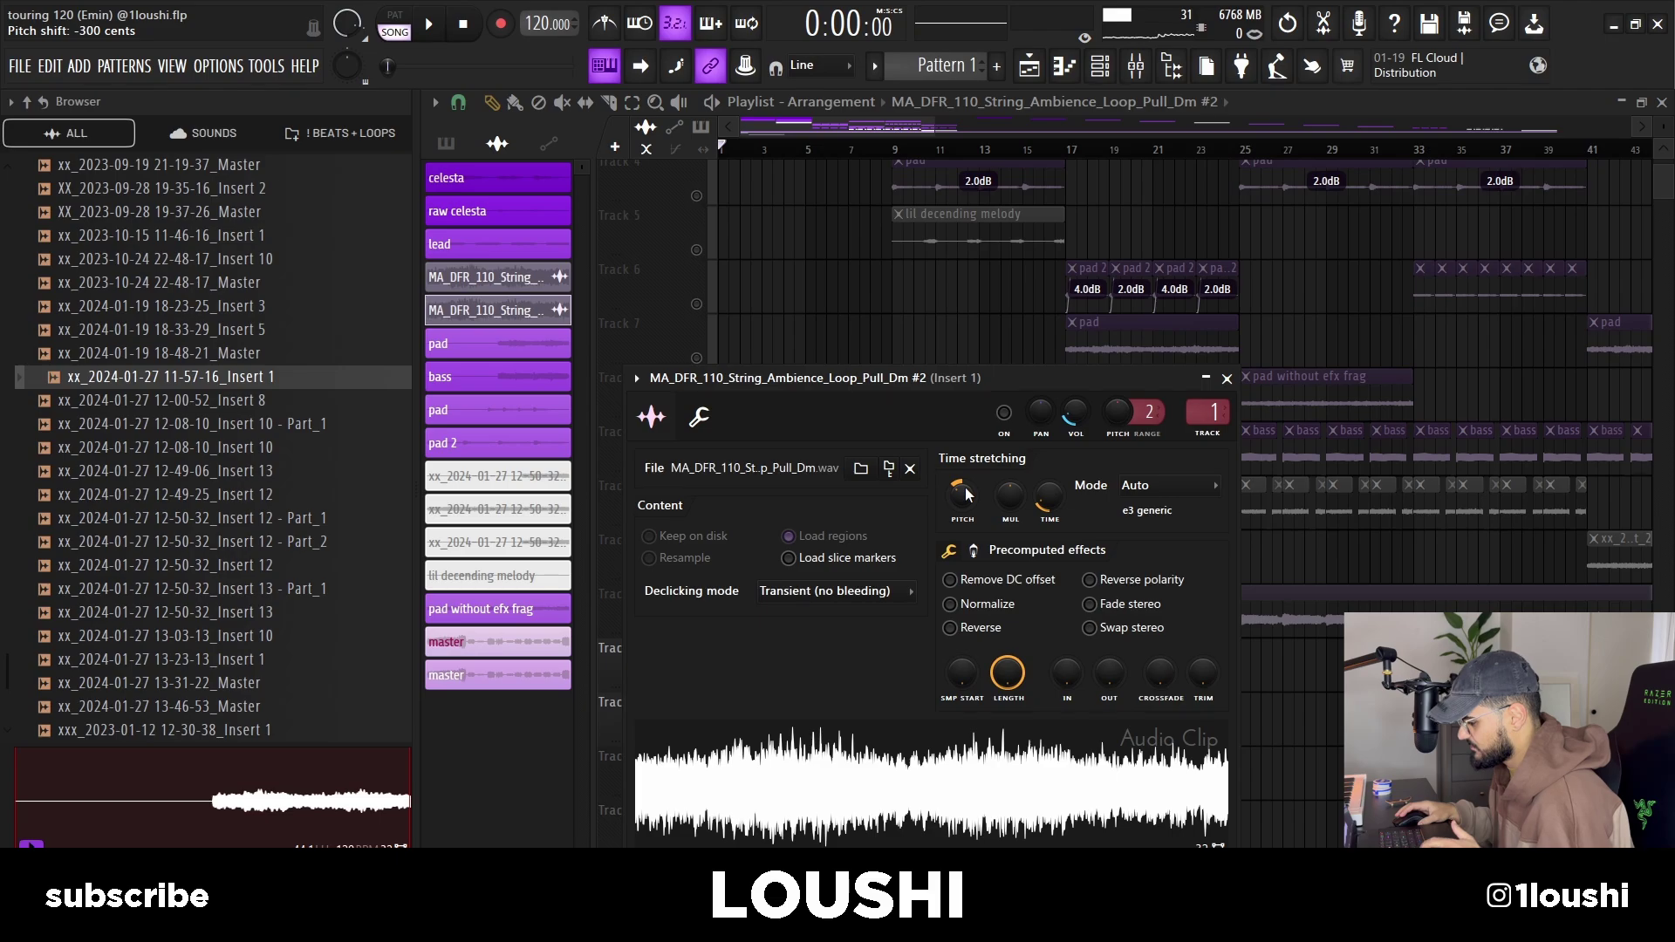
{"action": "key", "text": "Escape"}
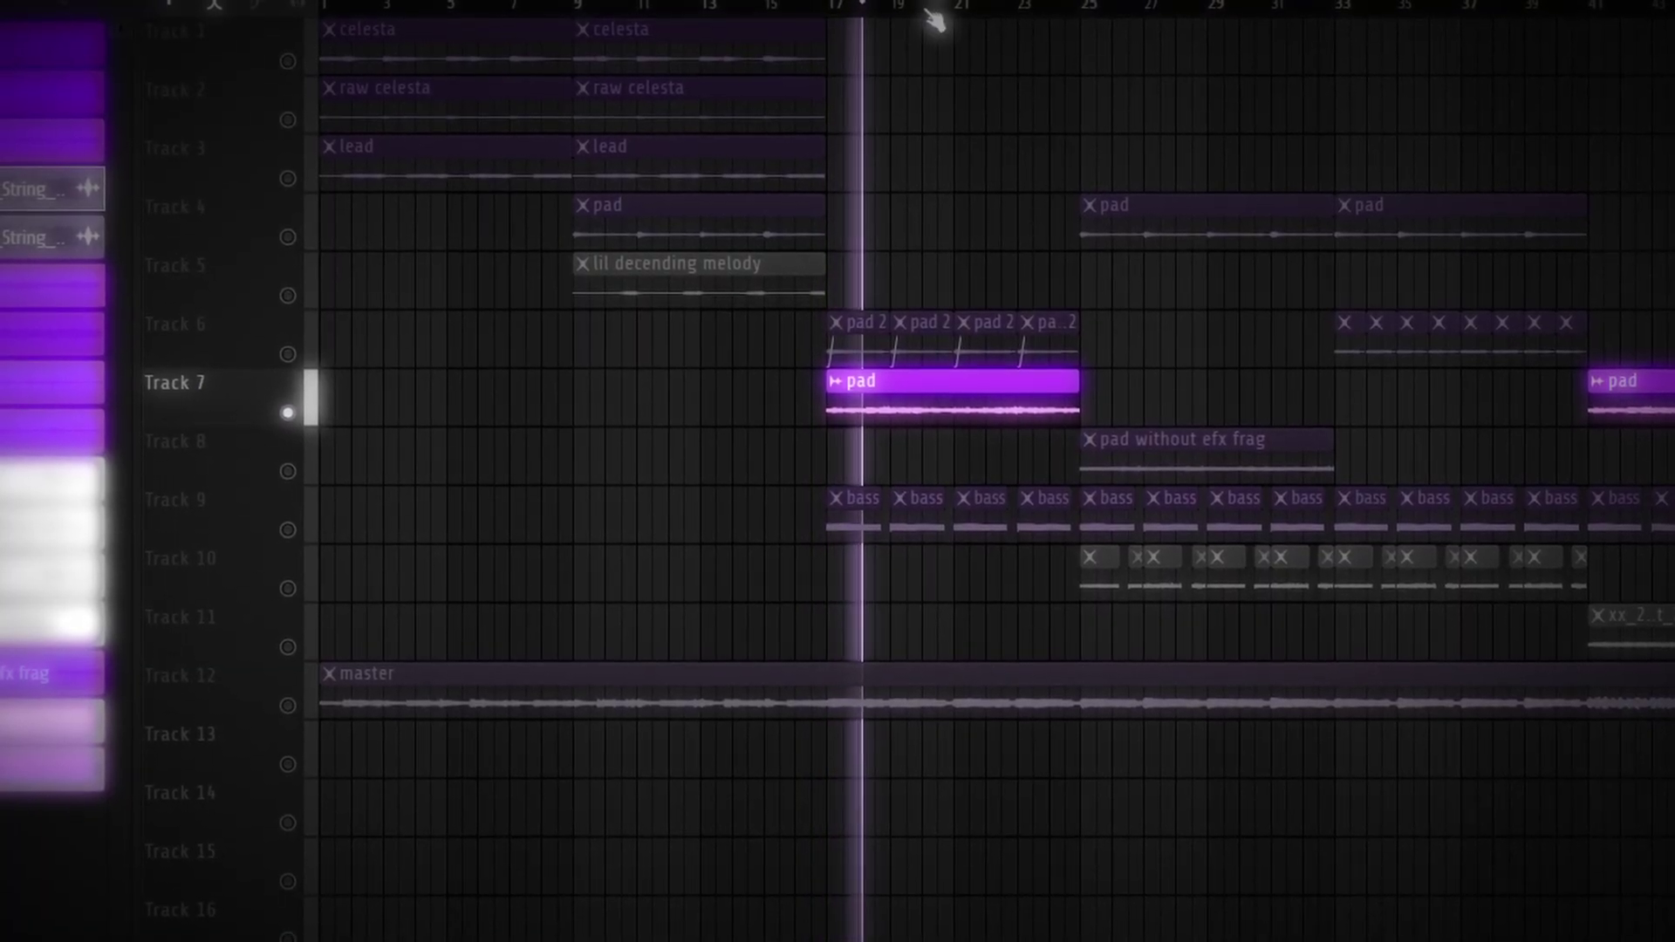
Step: Bring in the pad 2 clips on Track 6 and the bass on Track 9 alongside the Track 7 pad
{"action": "scroll", "coordinate": [934, 7], "scroll_direction": "down", "scroll_amount": 1}
{"action": "scroll", "coordinate": [935, 7], "scroll_direction": "down", "scroll_amount": 1}
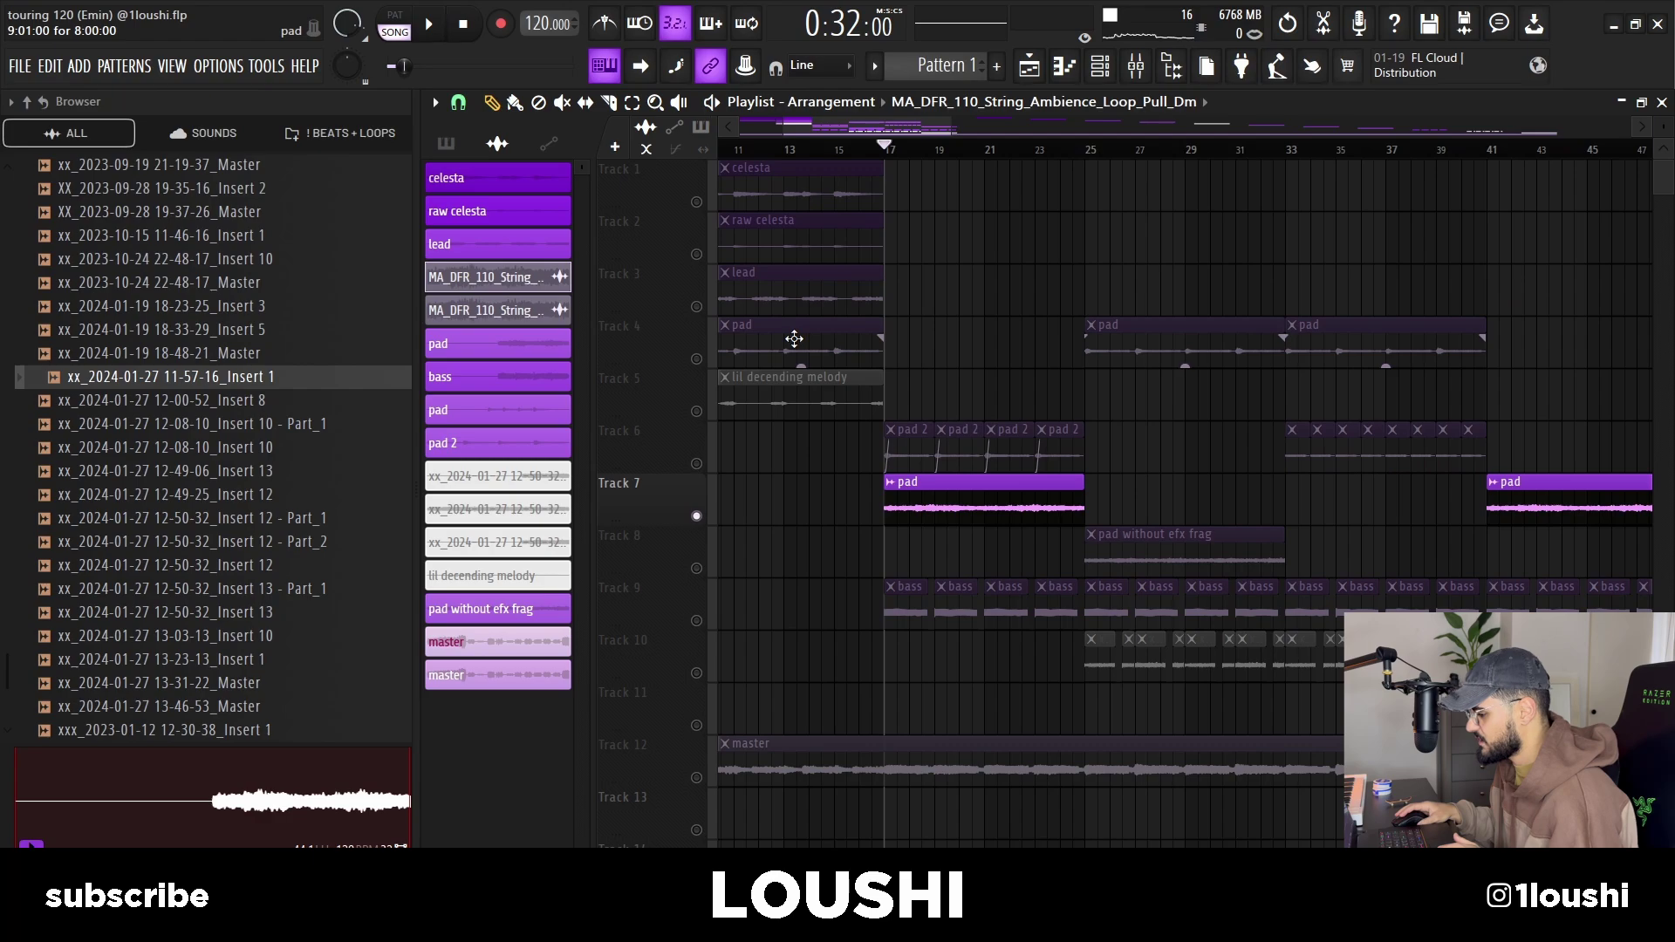
{"action": "double_click", "coordinate": [917, 438]}
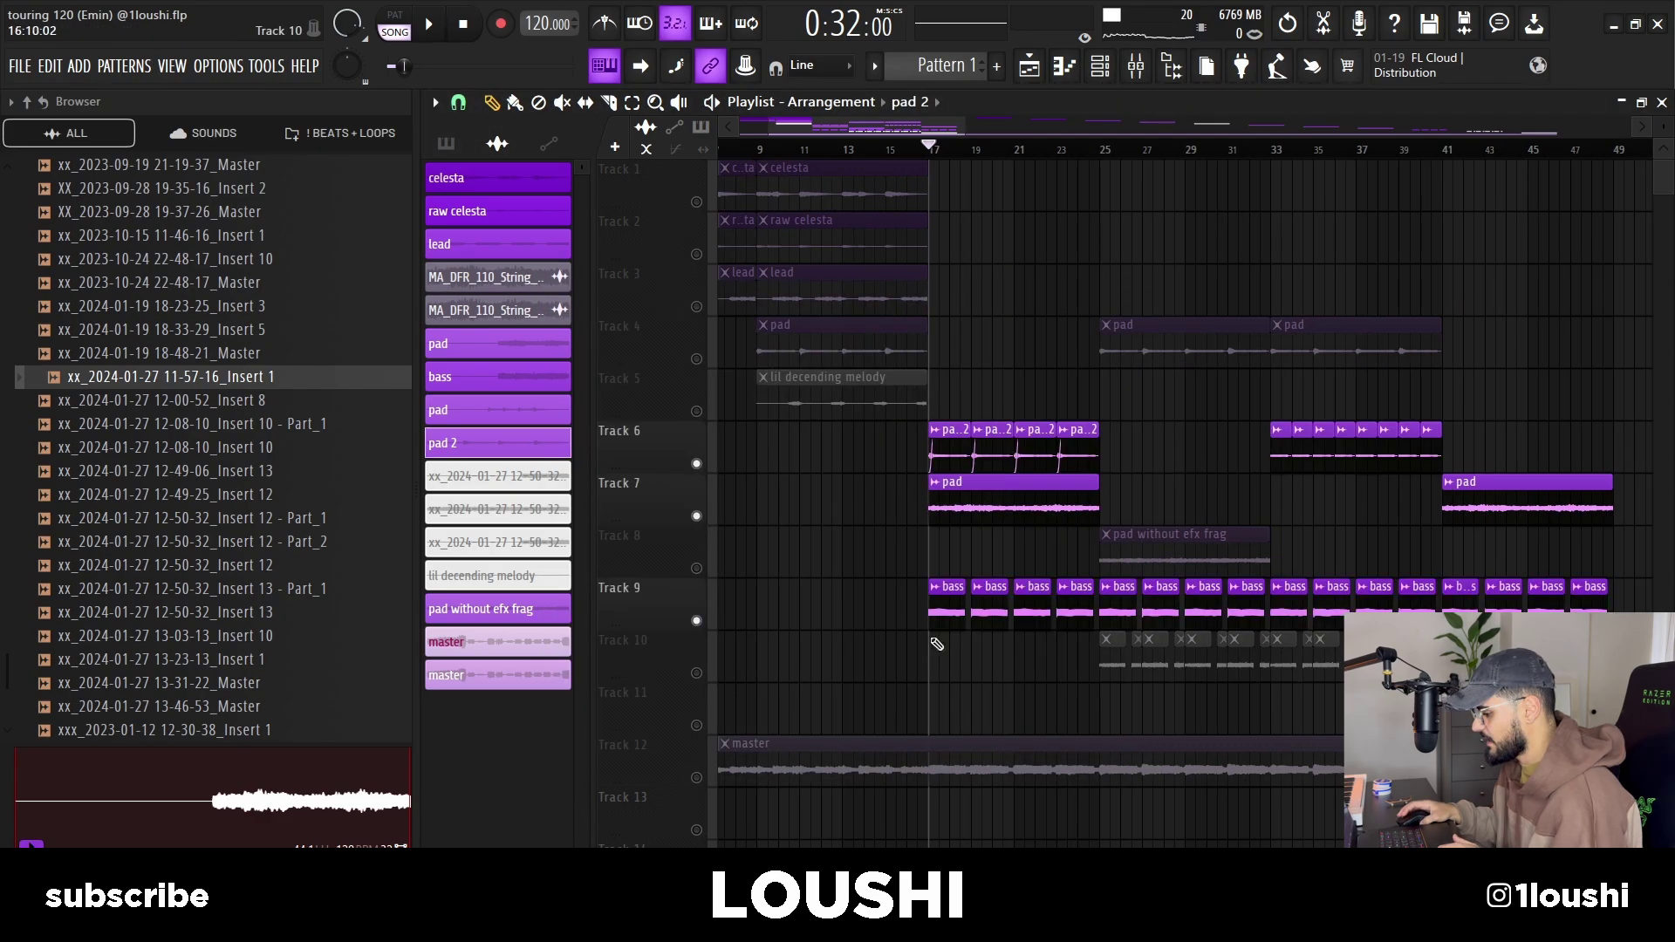
Step: Review the bass's Omnisphere patch Deep Double Chin Moog on Insert 8 and close the plugin
{"action": "scroll", "coordinate": [947, 649], "scroll_direction": "up", "scroll_amount": 3}
{"action": "double_click", "coordinate": [904, 617]}
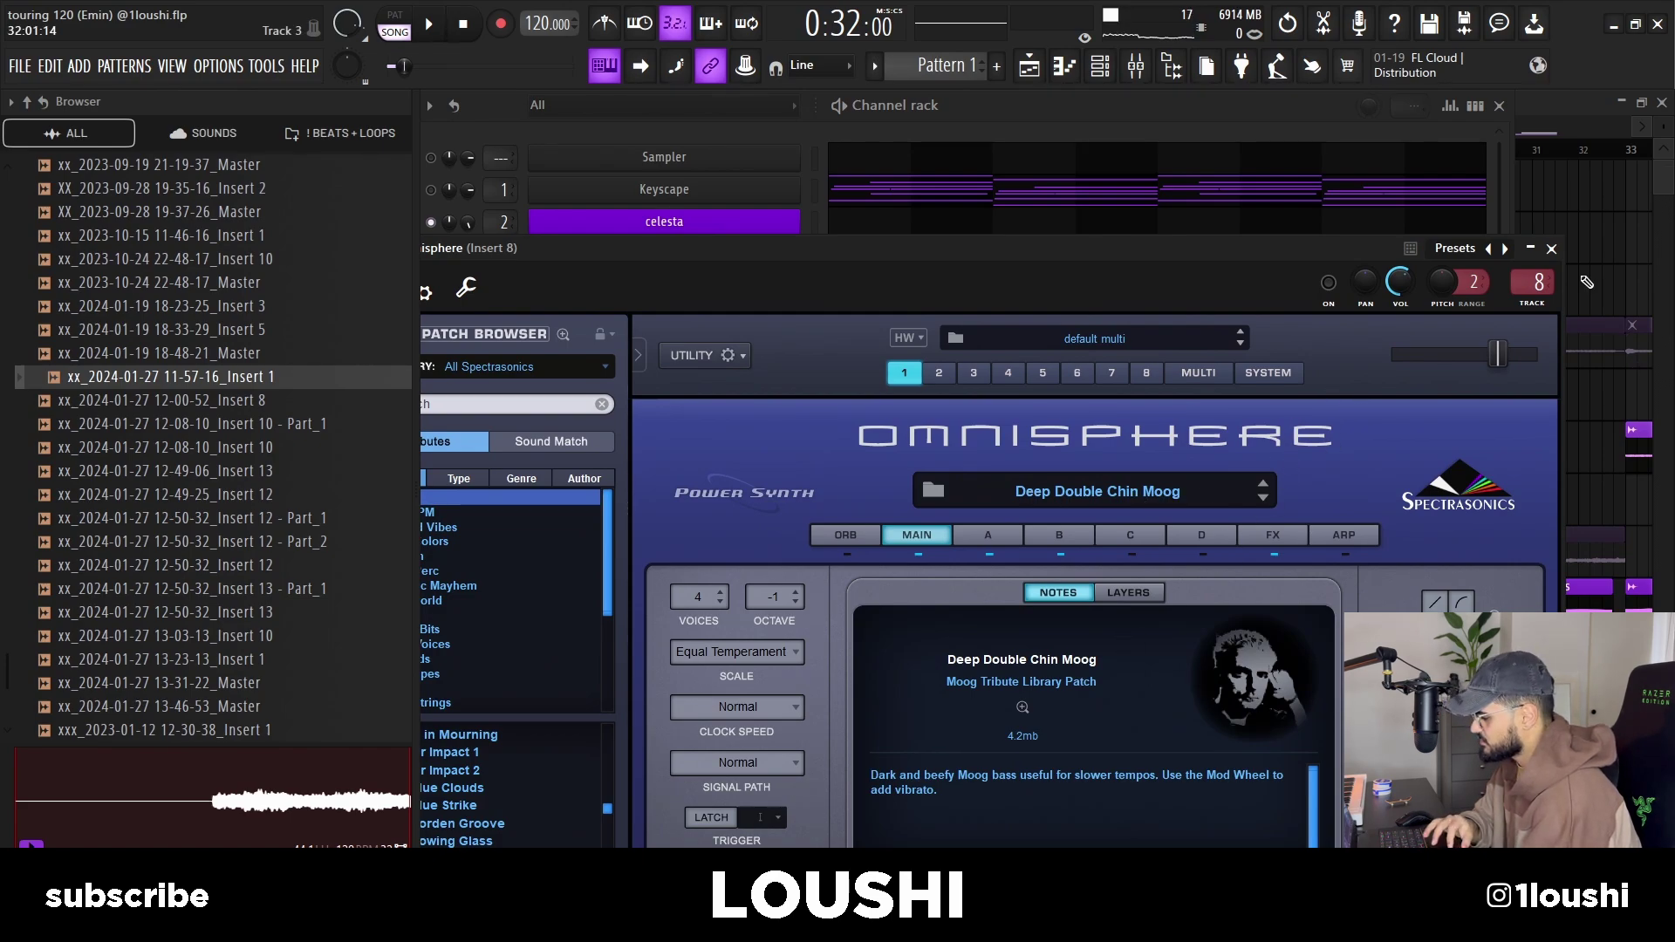
{"action": "left_click", "coordinate": [1552, 249]}
Step: Play the pad, pad 2 and bass section from bar 17 and examine the pad 2 clips on Track 6
{"action": "left_click", "coordinate": [1082, 466]}
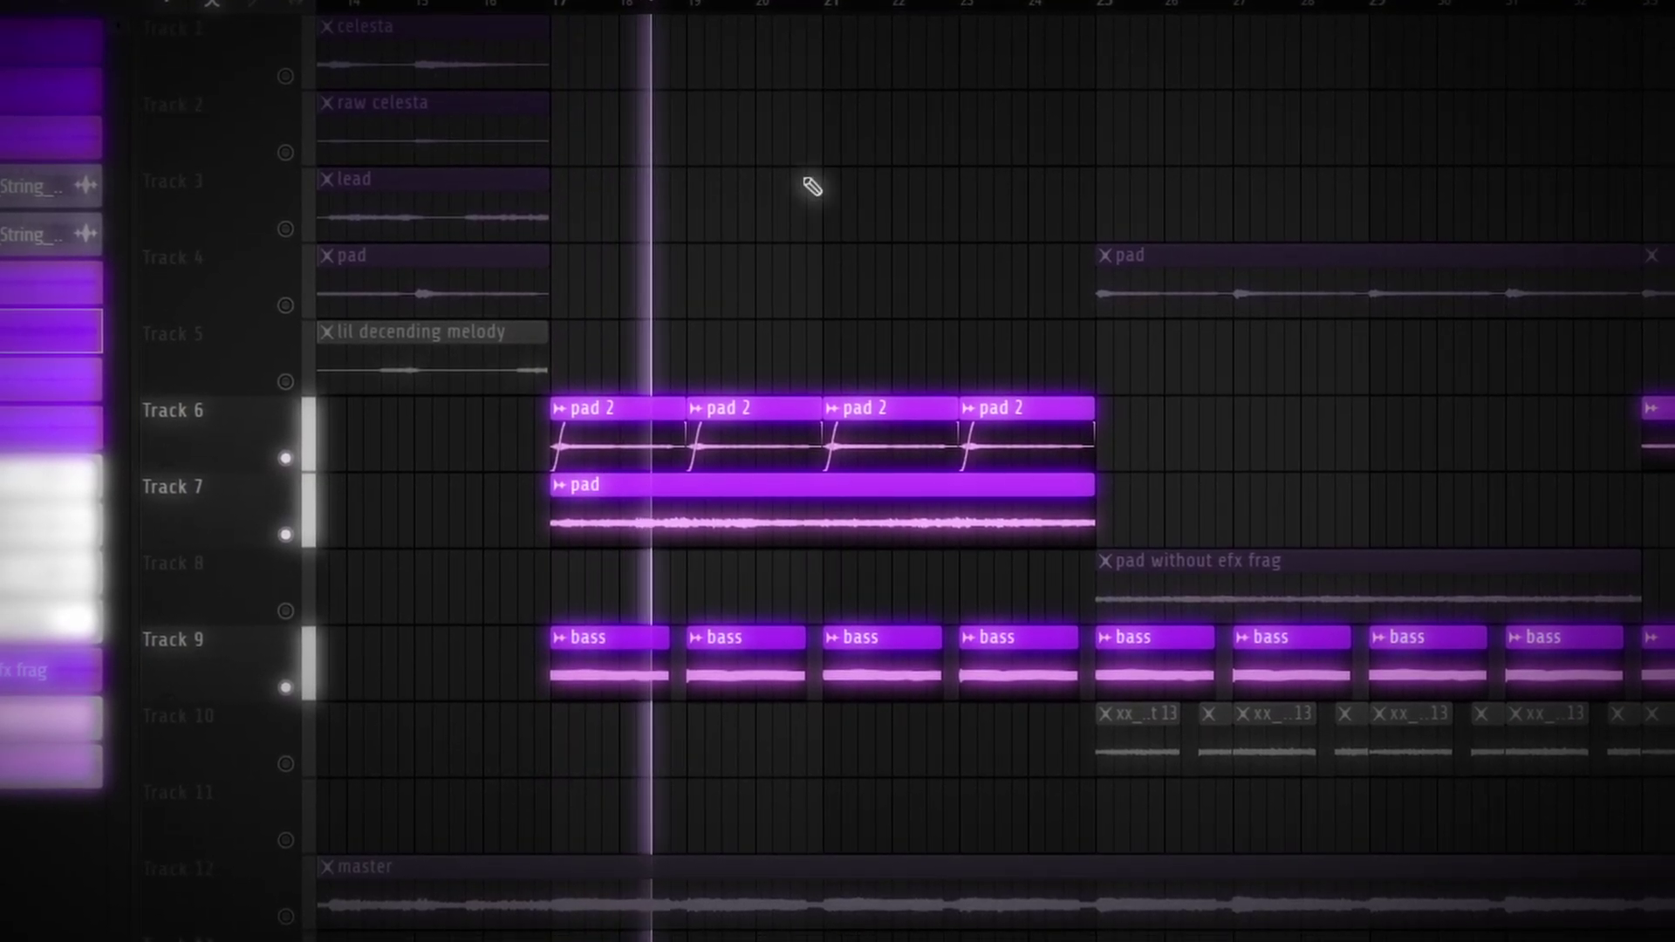
{"action": "scroll", "coordinate": [1011, 281], "scroll_direction": "down", "scroll_amount": 1}
{"action": "scroll", "coordinate": [873, 436], "scroll_direction": "down", "scroll_amount": 3}
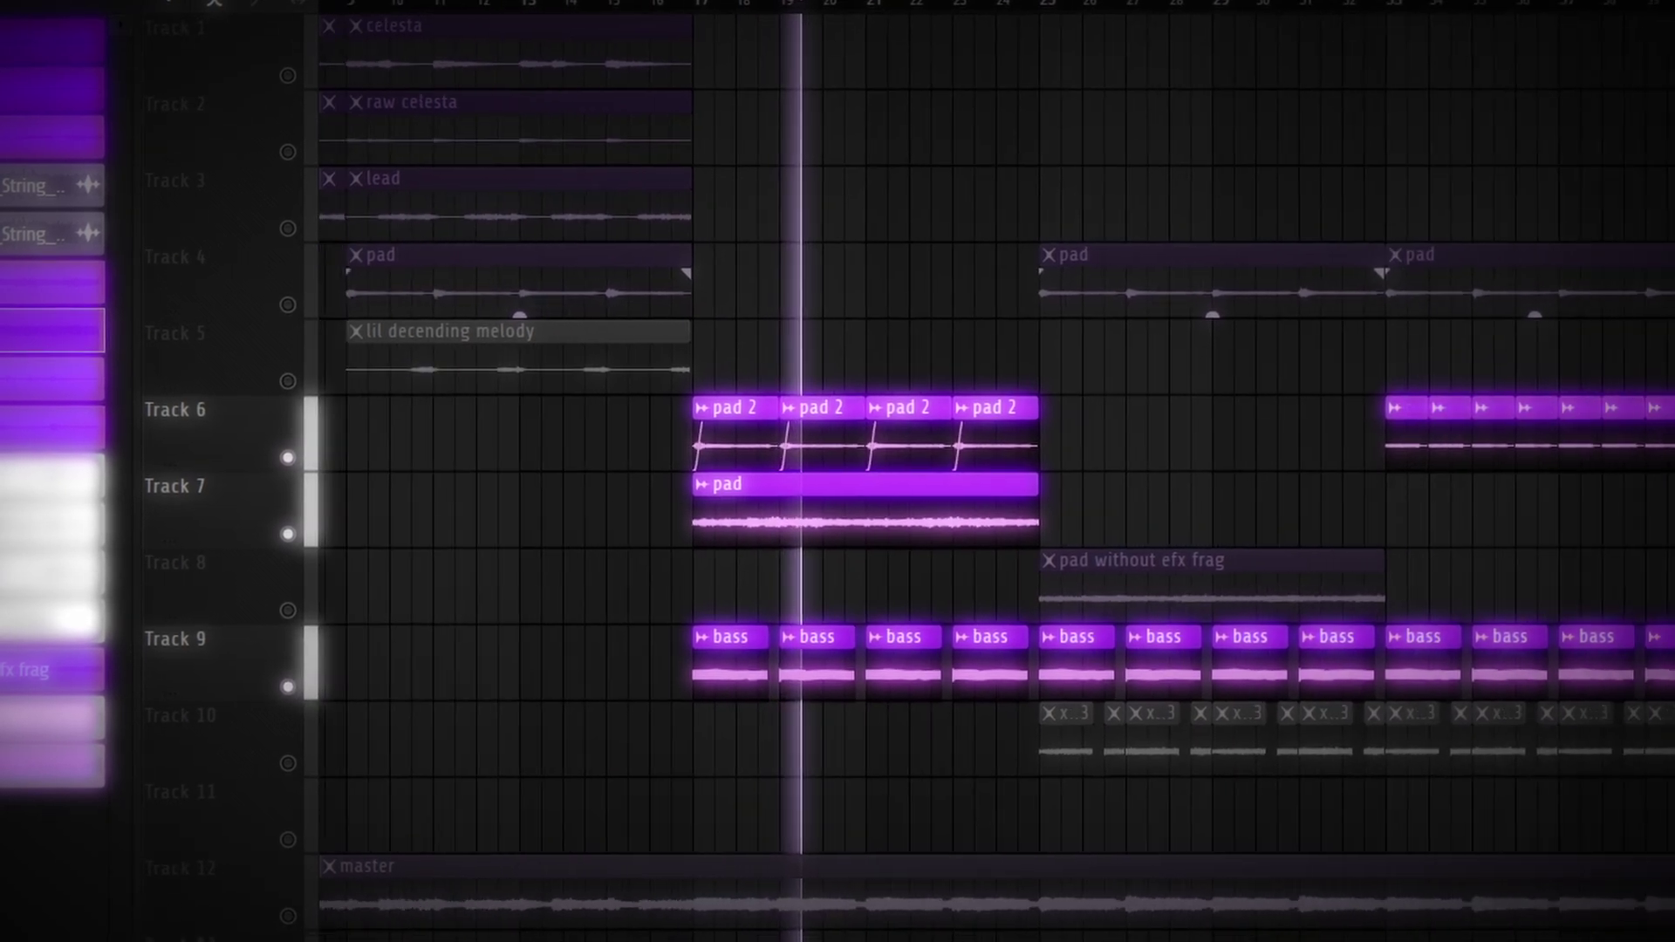
{"action": "scroll", "coordinate": [996, 436], "scroll_direction": "up", "scroll_amount": 2}
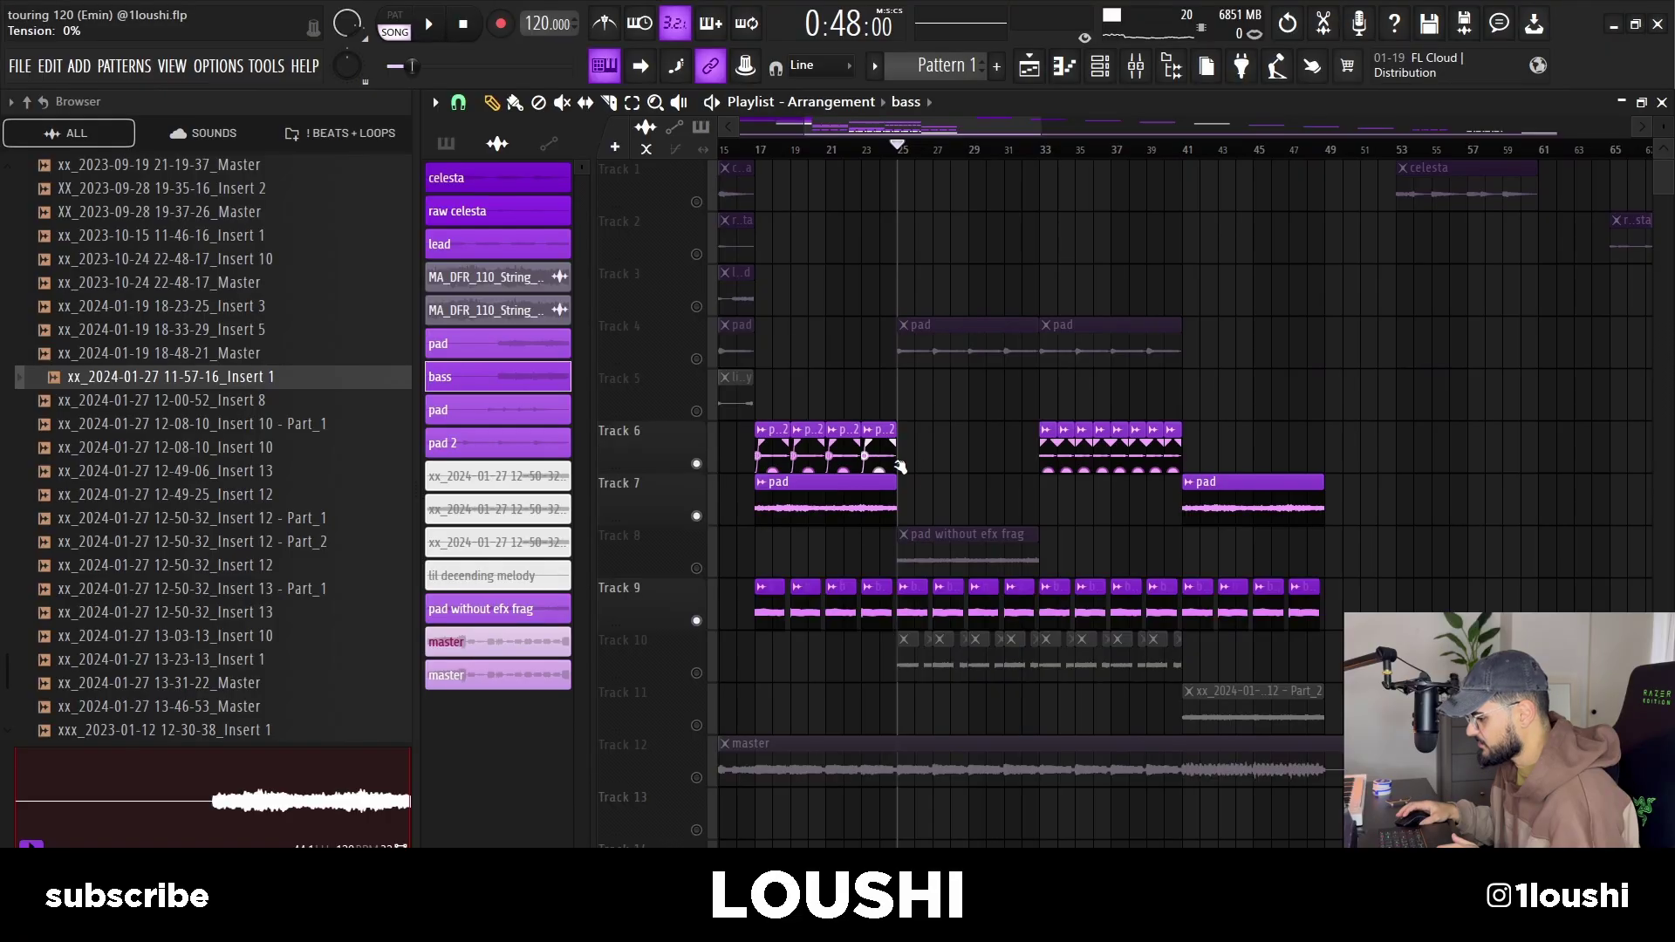
{"action": "left_click_drag", "start_coordinate": [912, 471], "coordinate": [792, 451]}
{"action": "left_click", "coordinate": [766, 460]}
Step: Unmute the pad on Track 4, the pad without efx frag on Track 8 and the clips on Track 10
{"action": "left_click", "coordinate": [697, 359]}
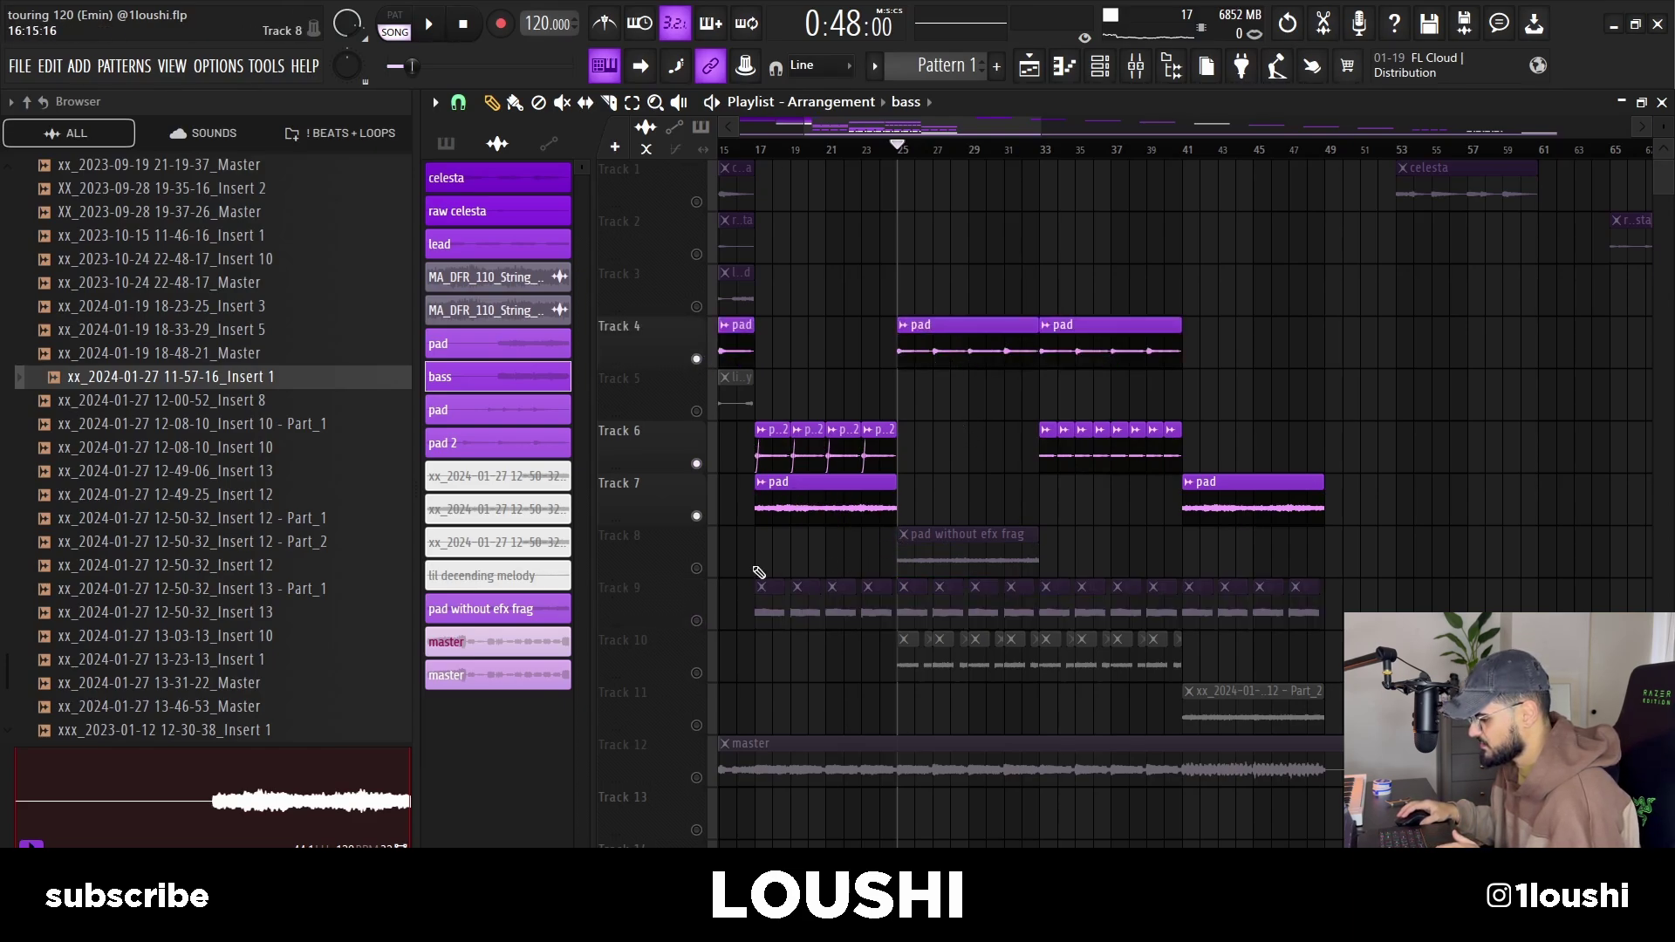
{"action": "left_click", "coordinate": [696, 568]}
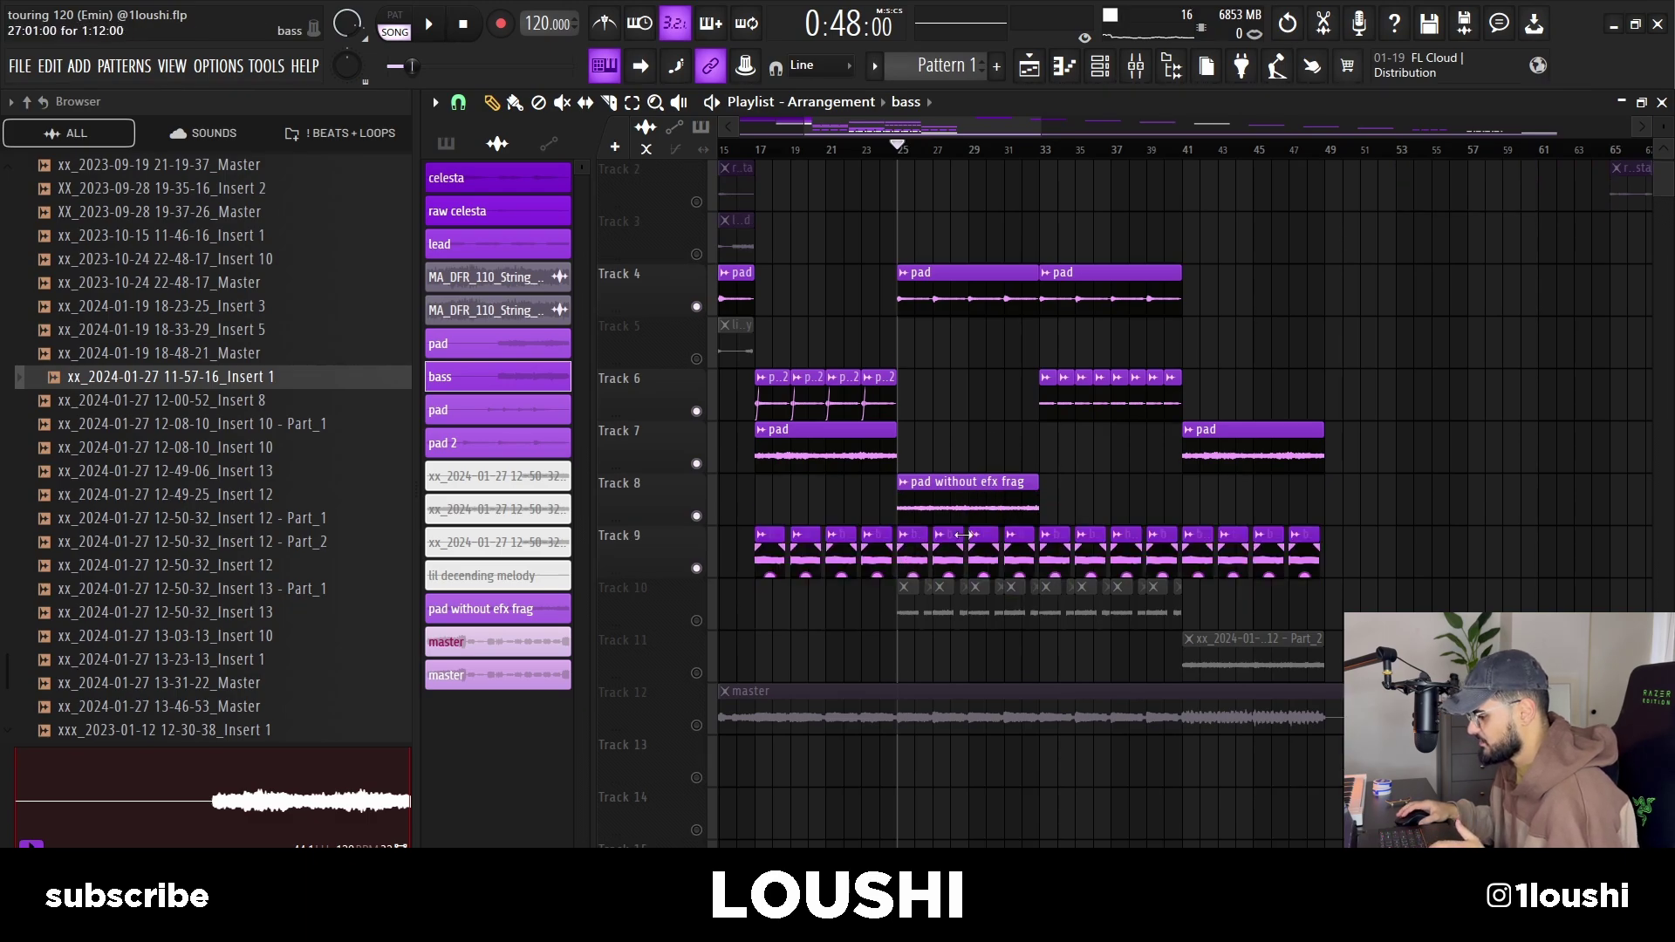
{"action": "left_click", "coordinate": [954, 502]}
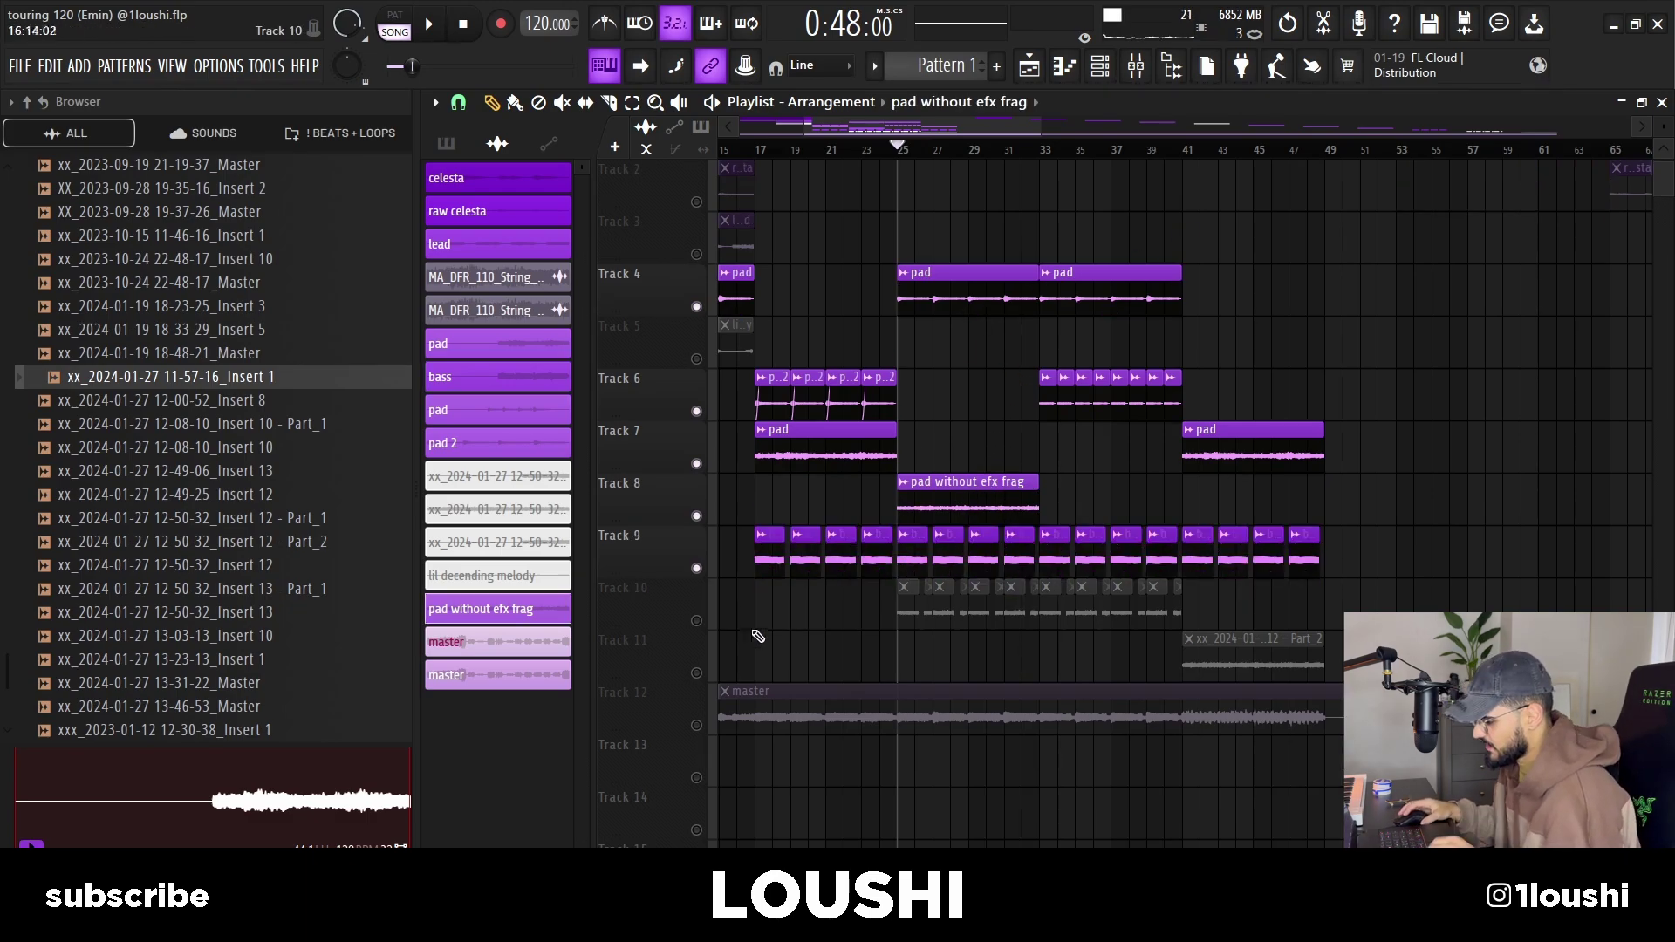
{"action": "left_click", "coordinate": [697, 621]}
Step: Play the arrangement from bar 25 to bar 41 and examine the layered pad, bass and Track 10 clips
{"action": "scroll", "coordinate": [872, 637], "scroll_direction": "up", "scroll_amount": 2}
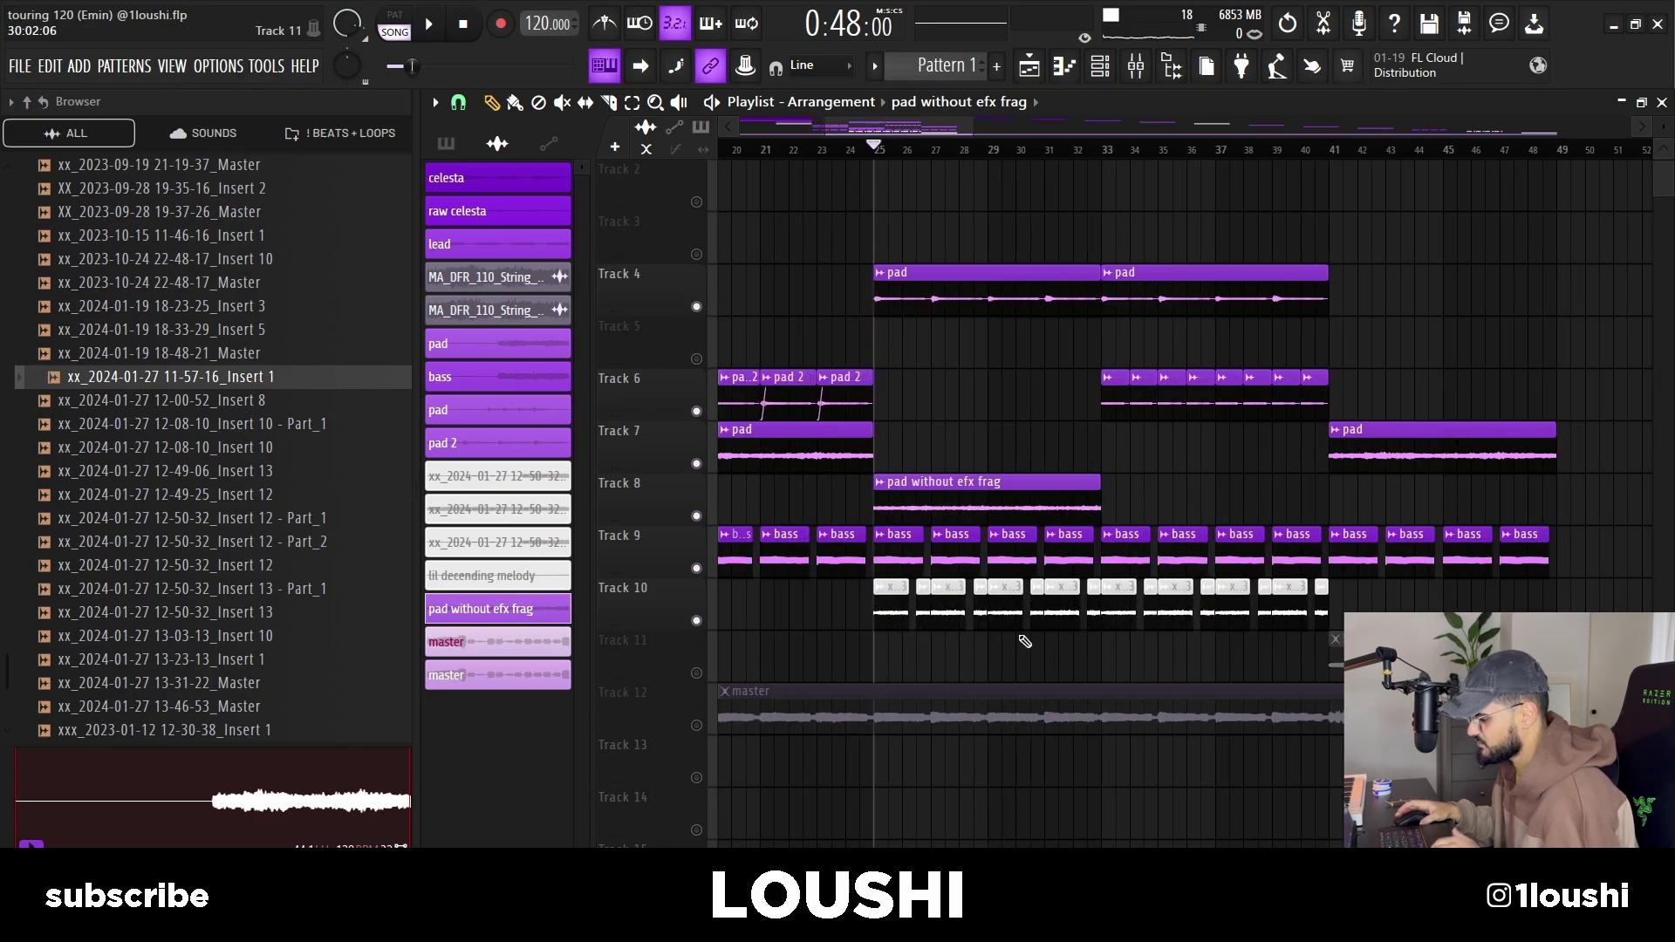
{"action": "double_click", "coordinate": [1044, 625]}
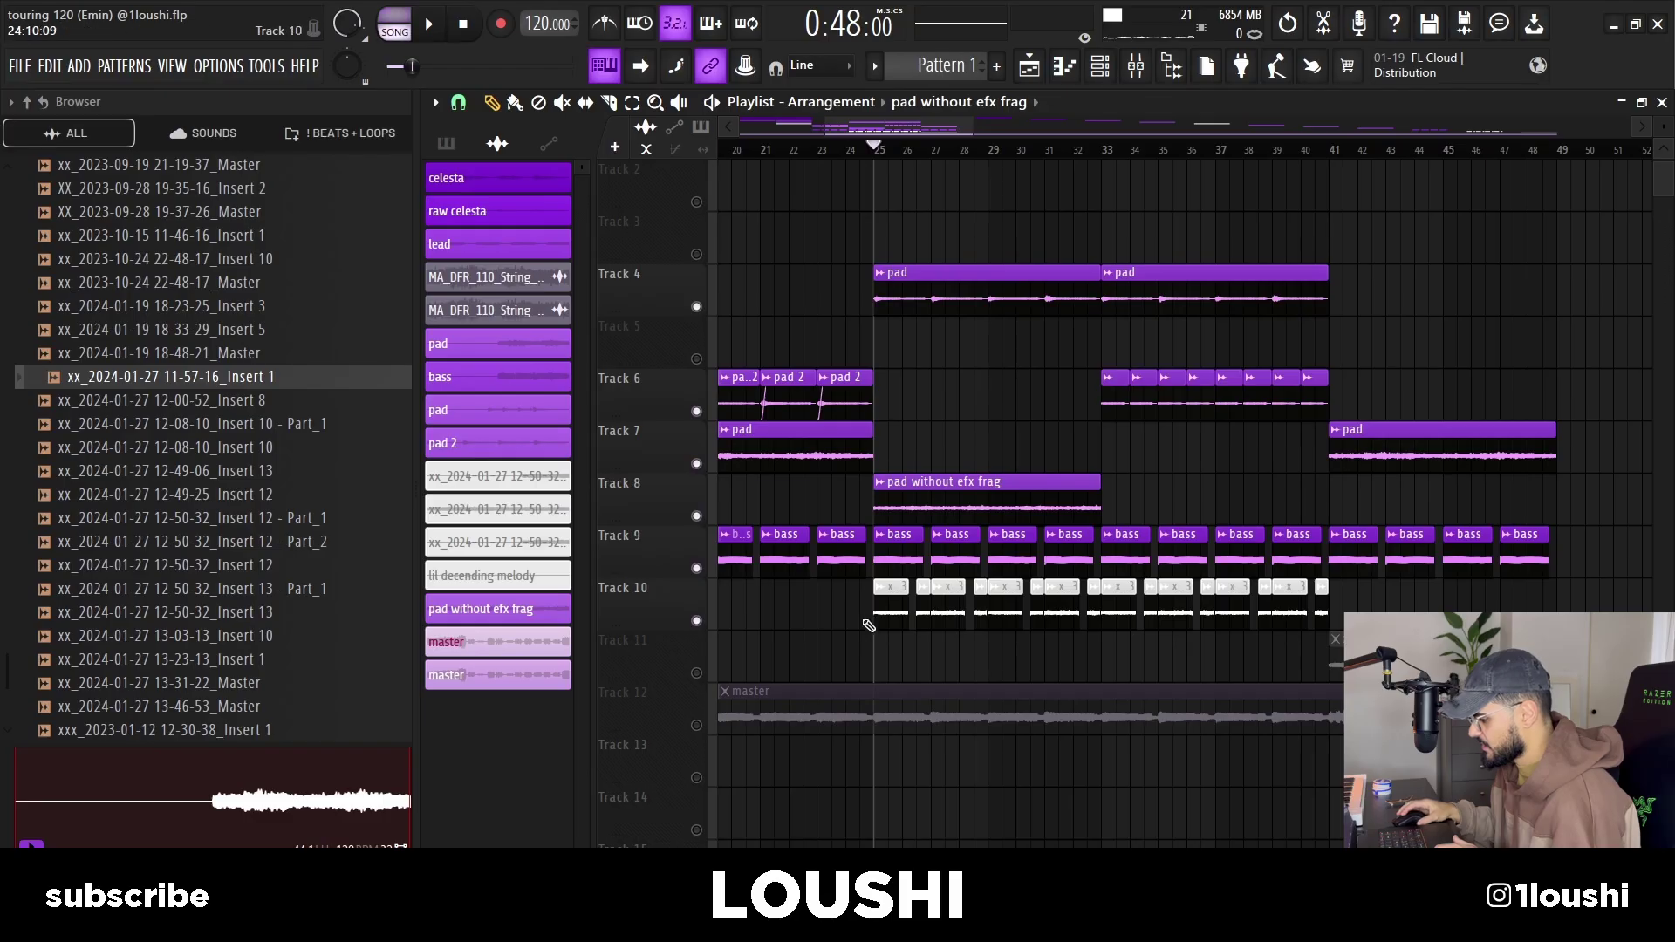
{"action": "scroll", "coordinate": [910, 620], "scroll_direction": "up", "scroll_amount": 2}
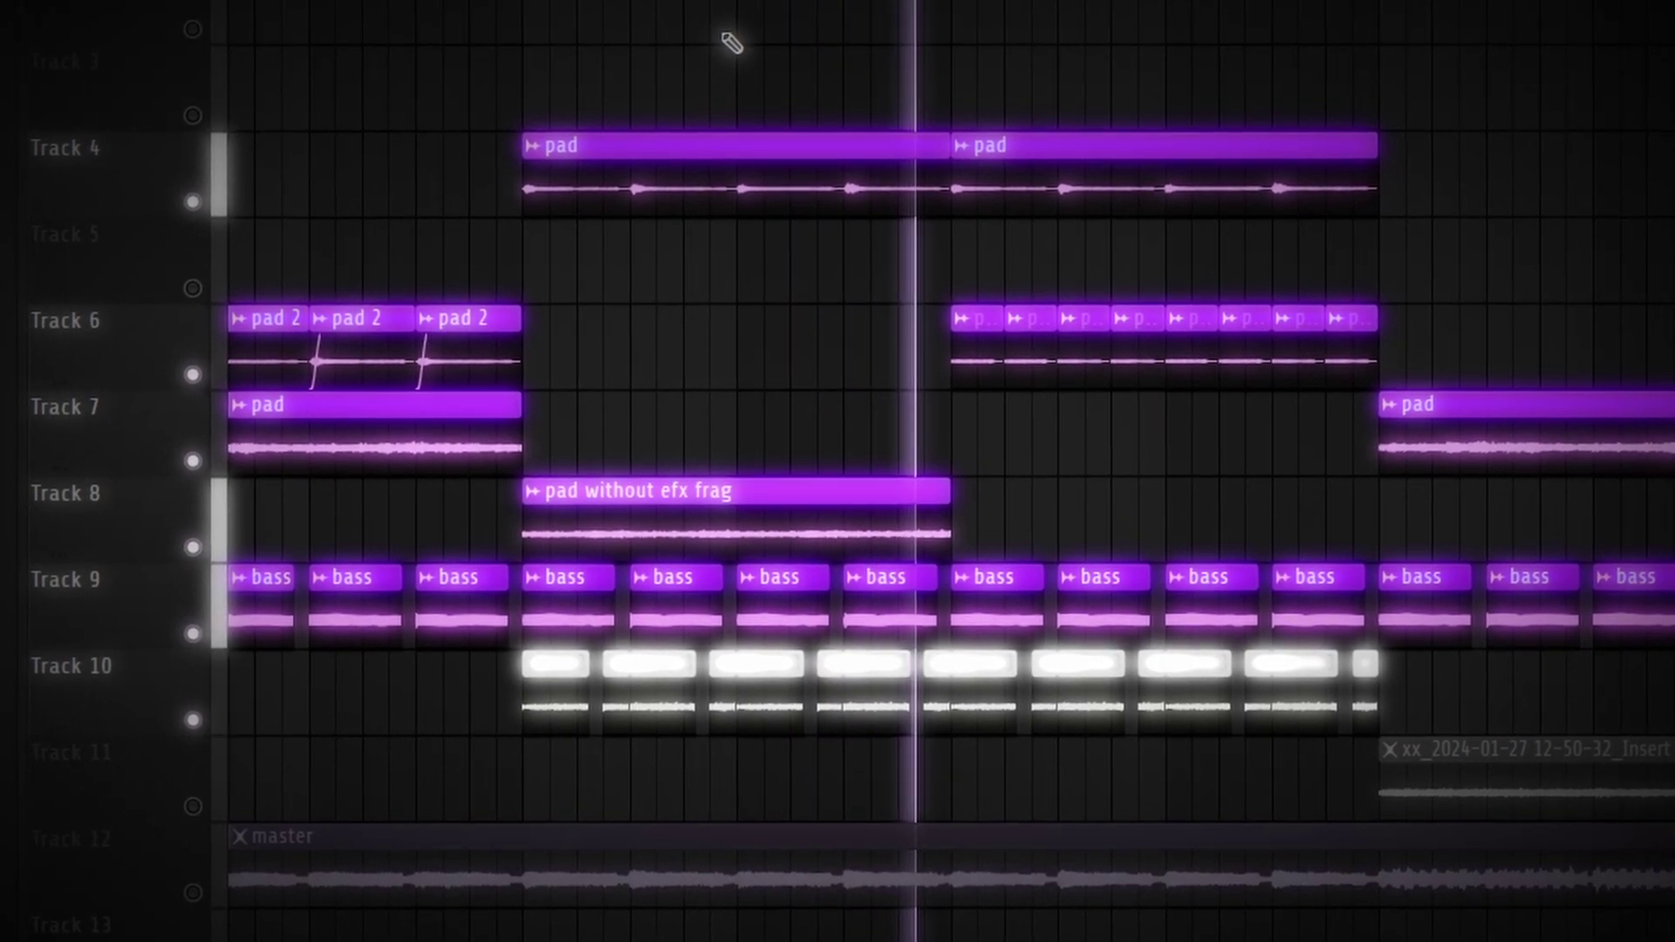
{"action": "left_click_drag", "start_coordinate": [1040, 412], "coordinate": [1080, 604]}
{"action": "left_click_drag", "start_coordinate": [986, 292], "coordinate": [1136, 356]}
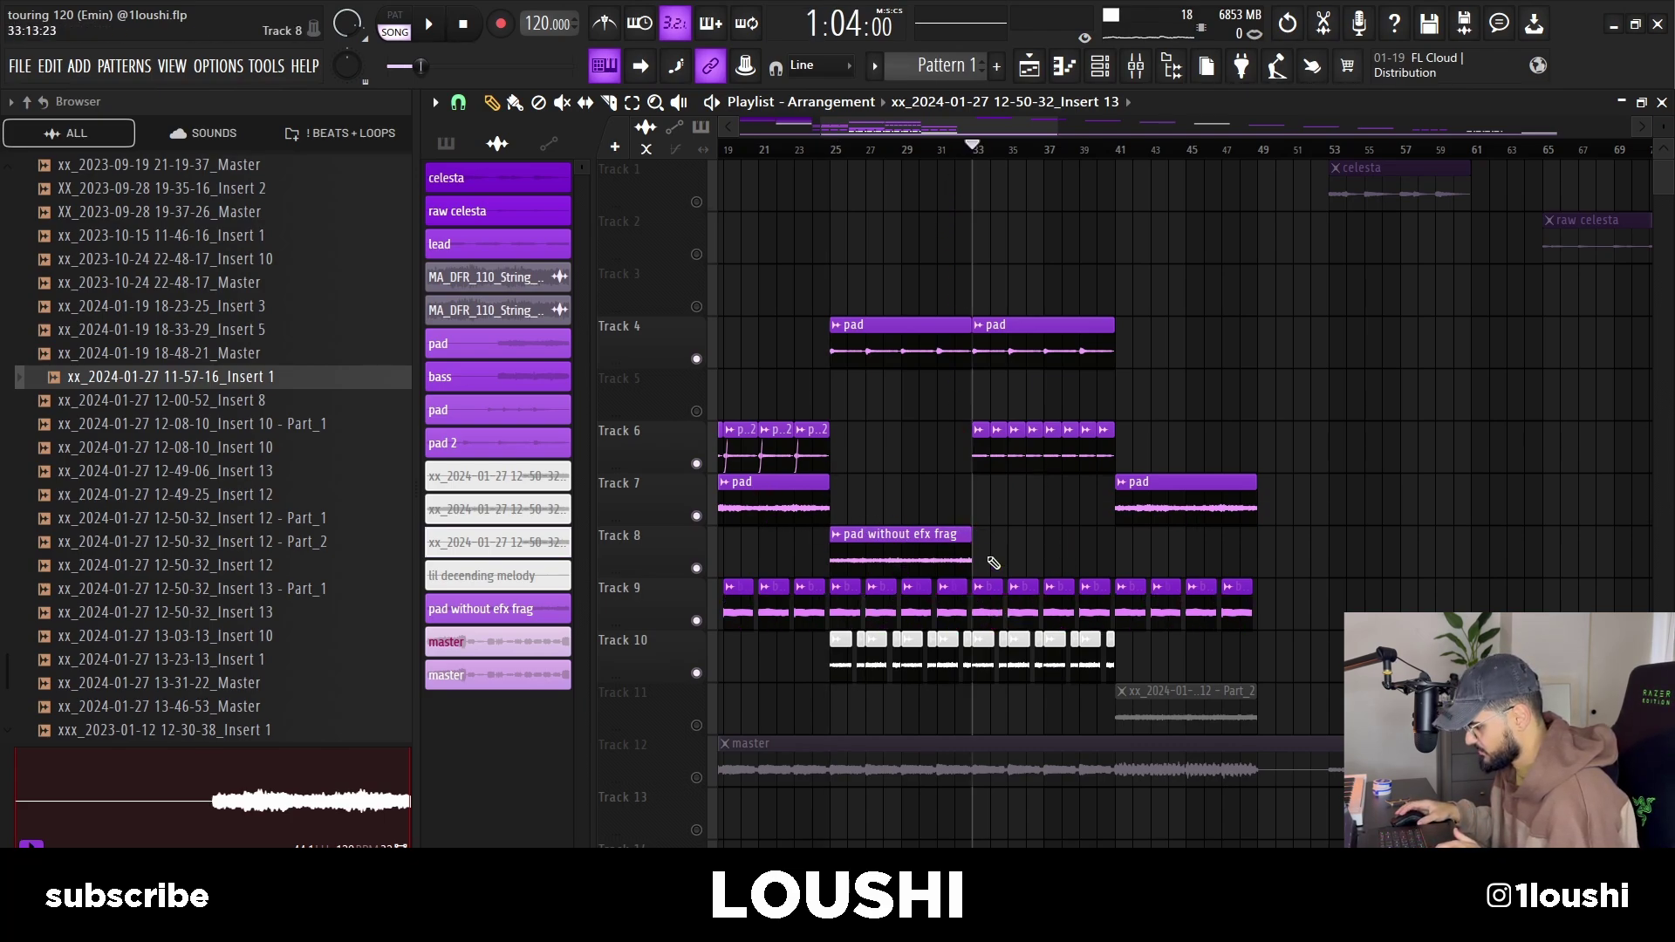
{"action": "left_click_drag", "start_coordinate": [984, 699], "coordinate": [1138, 654]}
{"action": "left_click", "coordinate": [1178, 421], "text": "ctrl"}
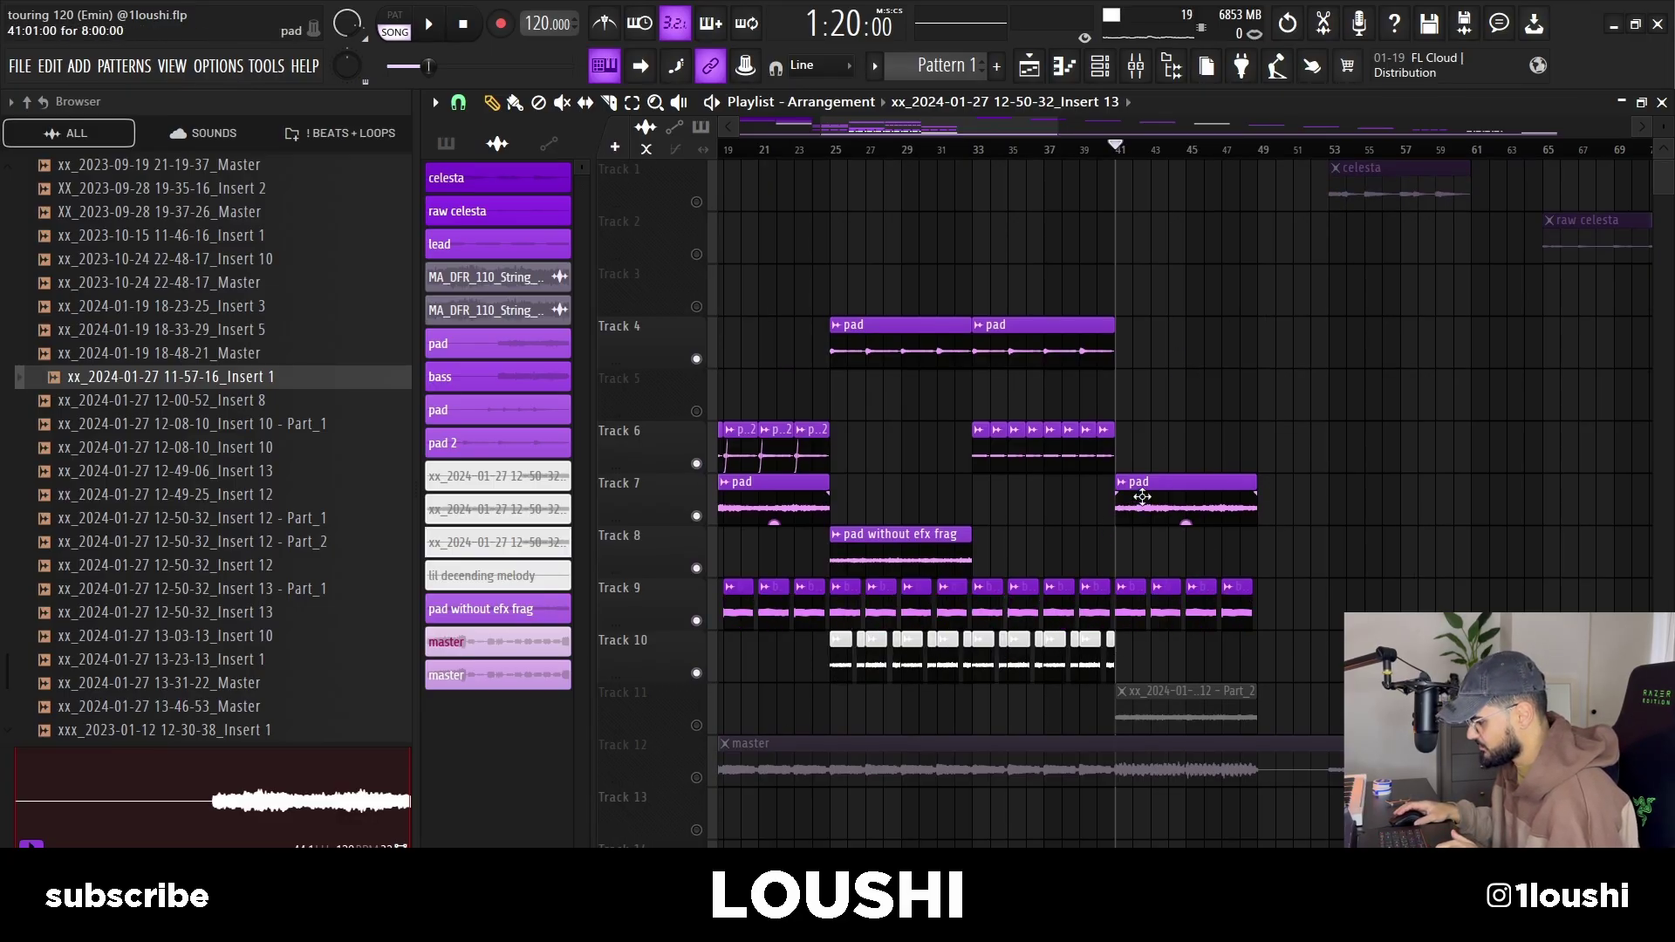
Step: Isolate the pad on Track 7, the bass on Track 9 and the Part_2 clip on Track 11
{"action": "right_click", "coordinate": [697, 518]}
{"action": "left_click", "coordinate": [697, 620]}
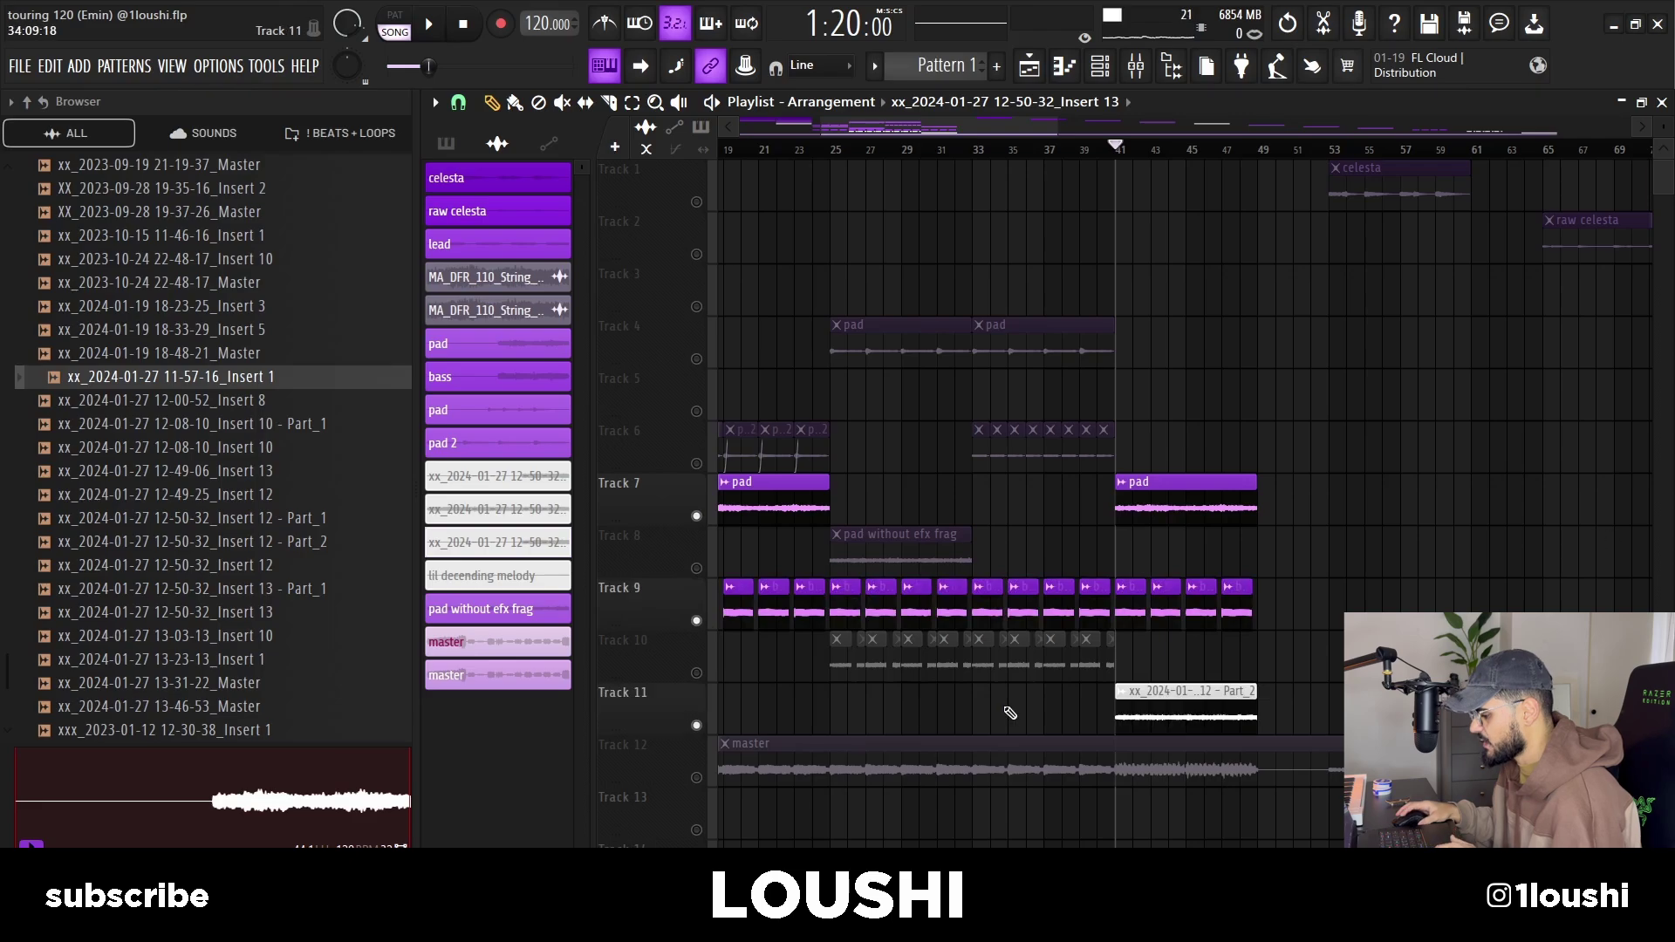
Step: Open the ZENOLOGY #2 channel and inspect the 8th Pan Arp preset of ShaperBox 3 on Insert 14
{"action": "left_click", "coordinate": [1100, 65]}
{"action": "scroll", "coordinate": [704, 116], "scroll_direction": "up", "scroll_amount": 1}
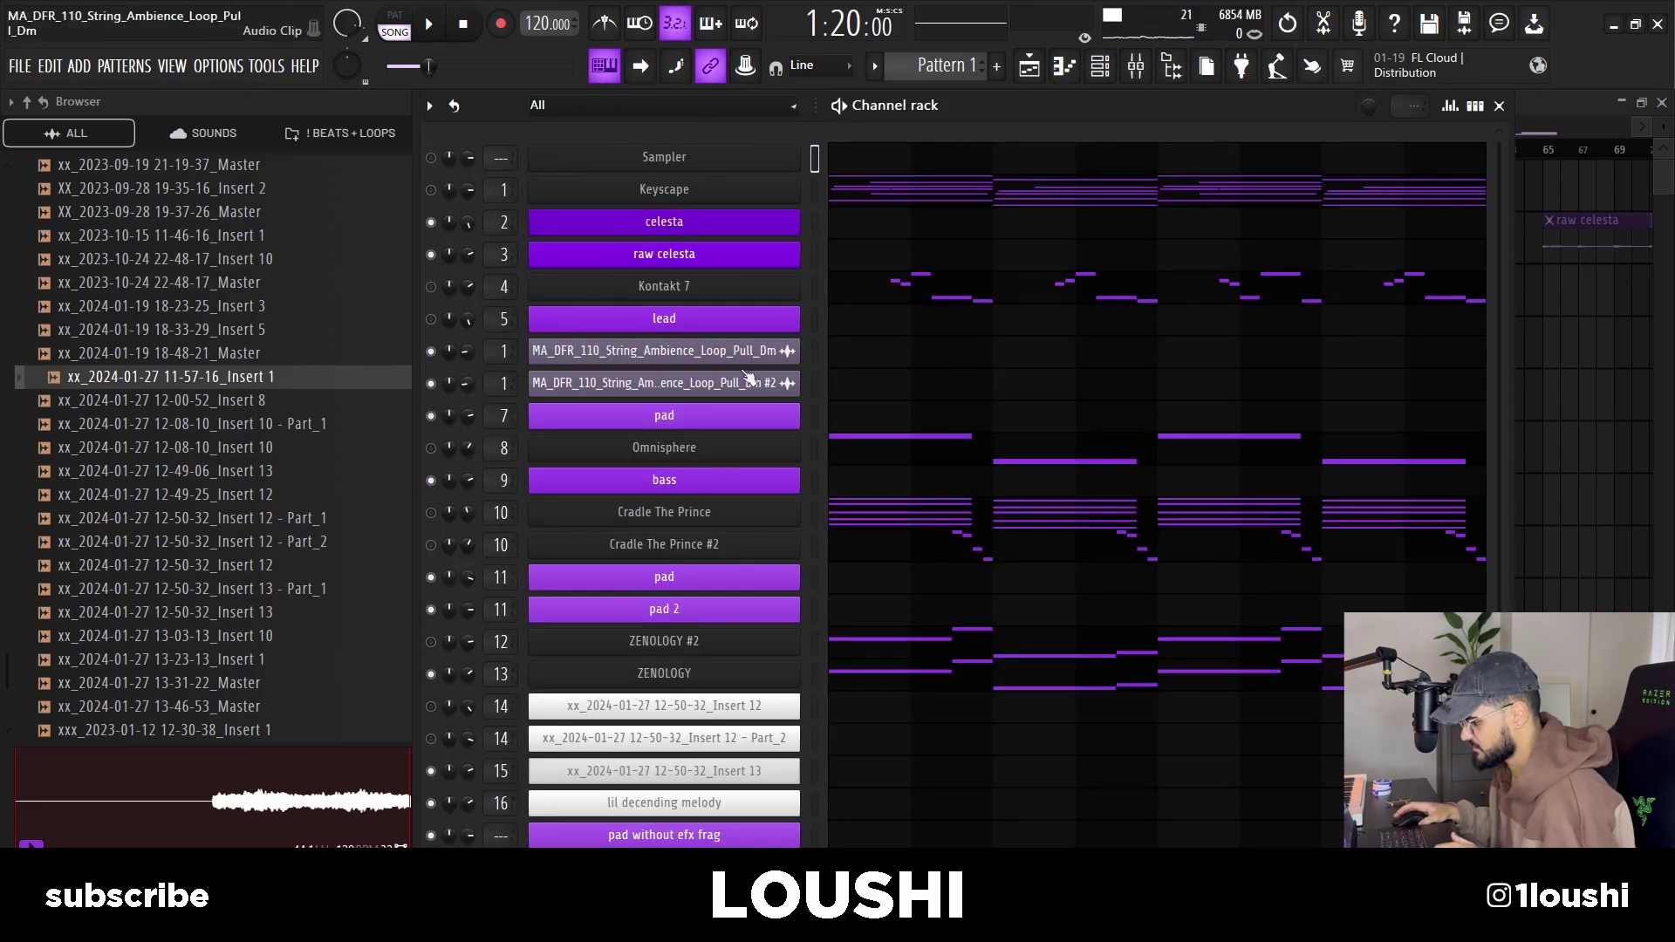
{"action": "left_click", "coordinate": [693, 642]}
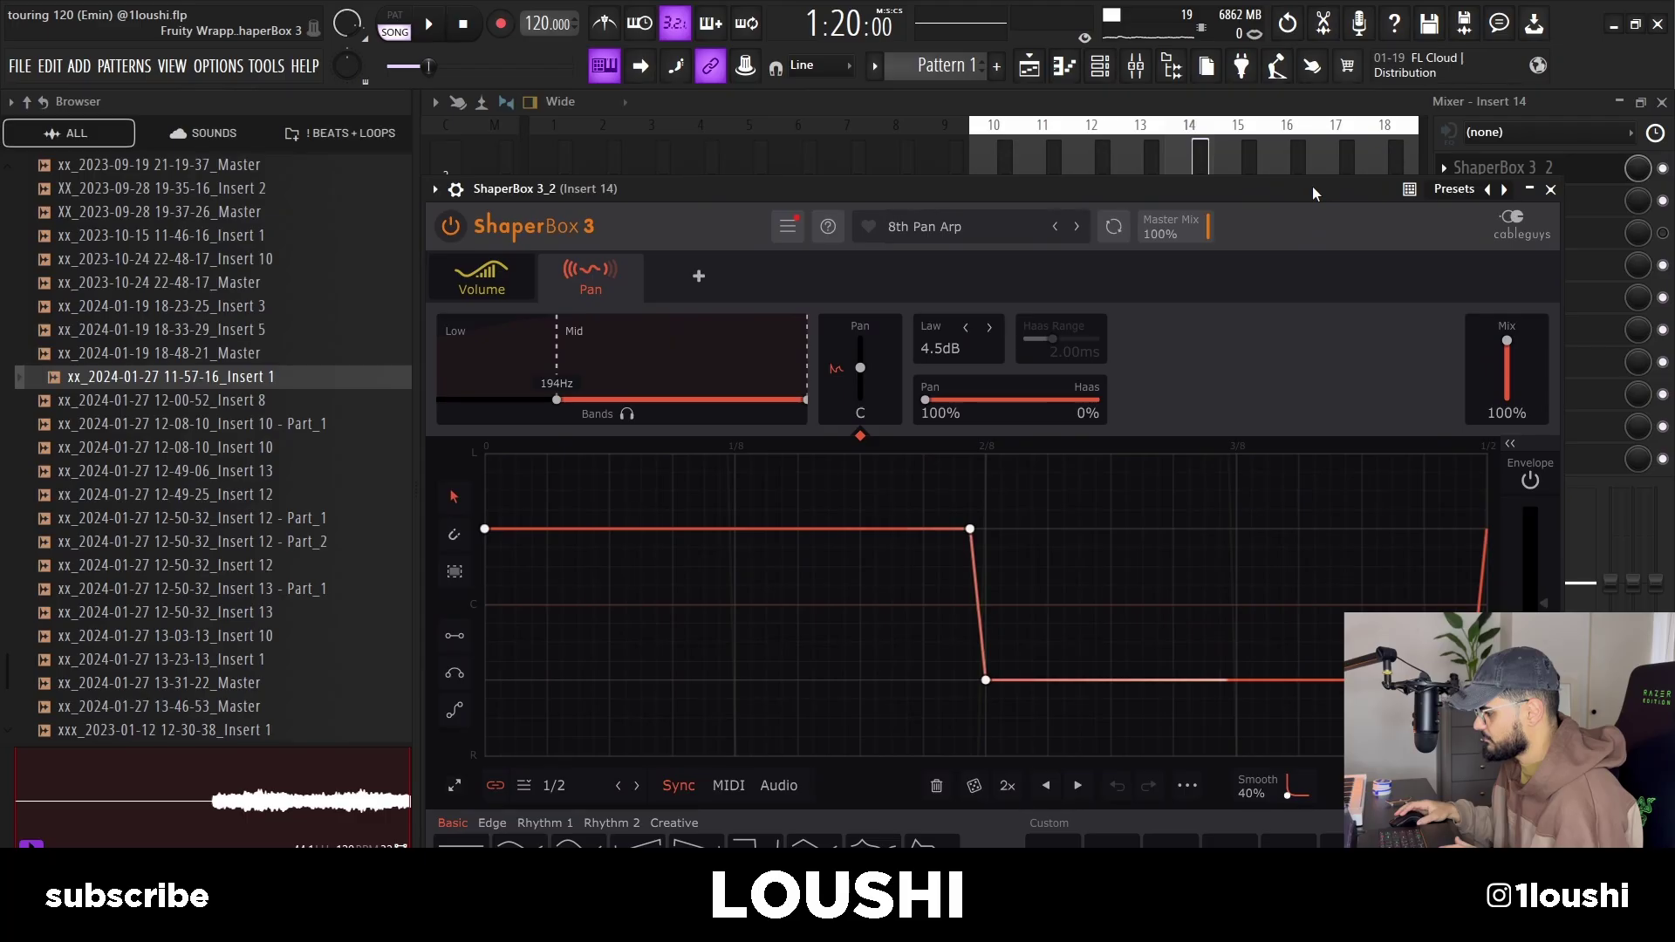
{"action": "left_click_drag", "start_coordinate": [1313, 186], "coordinate": [1366, 165]}
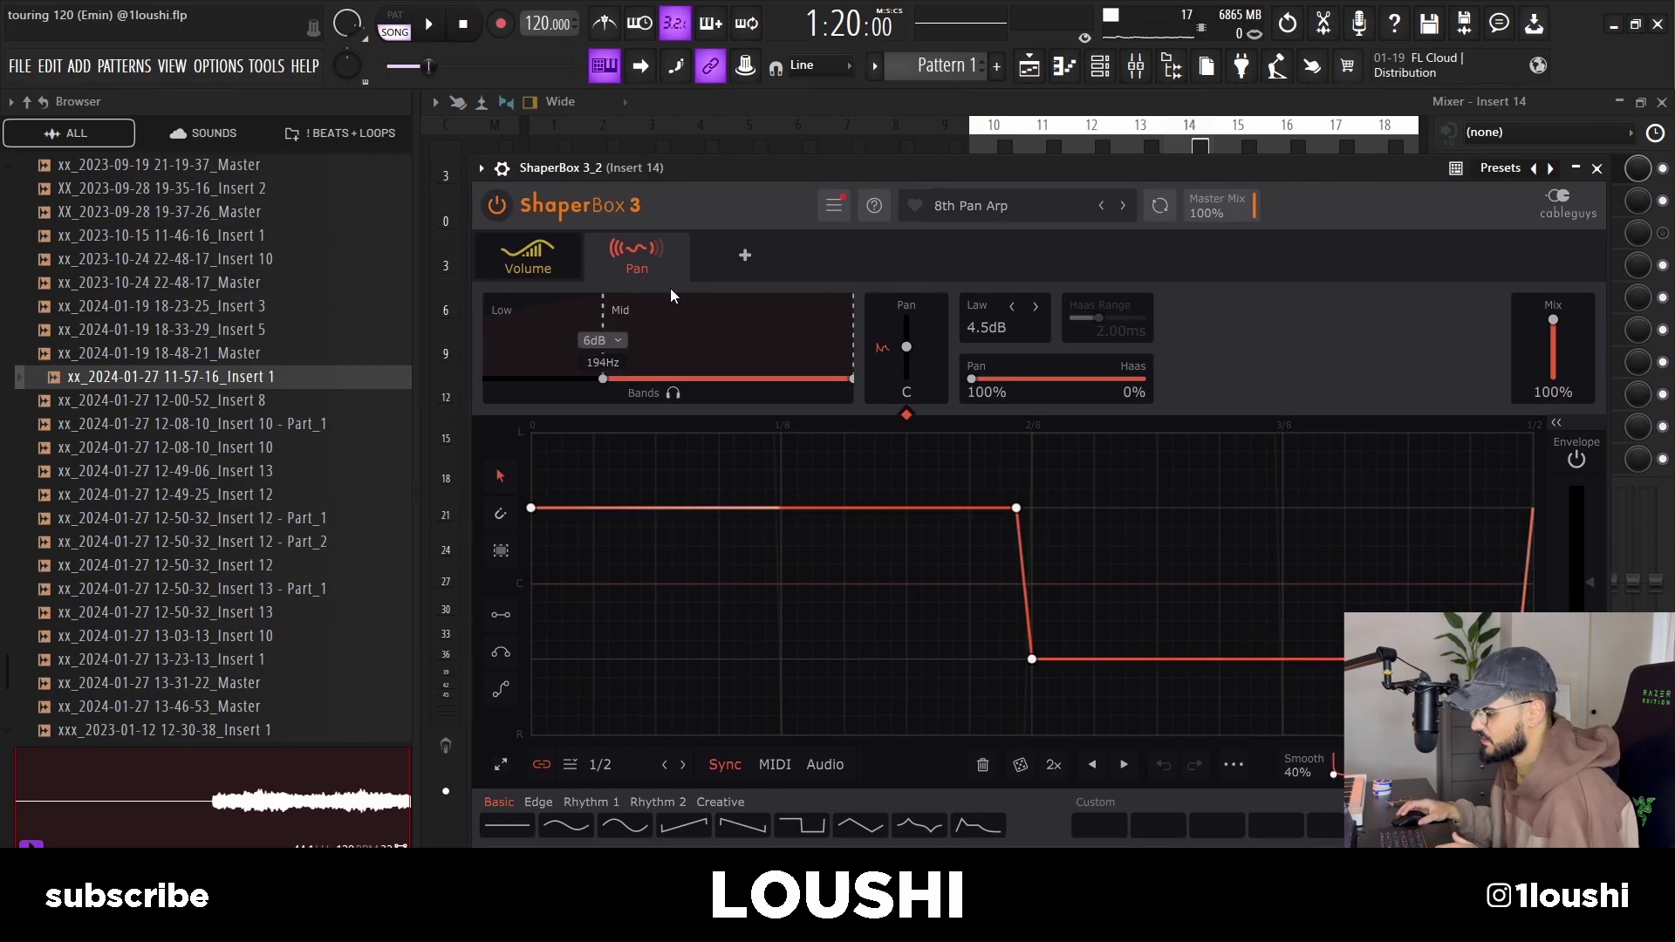